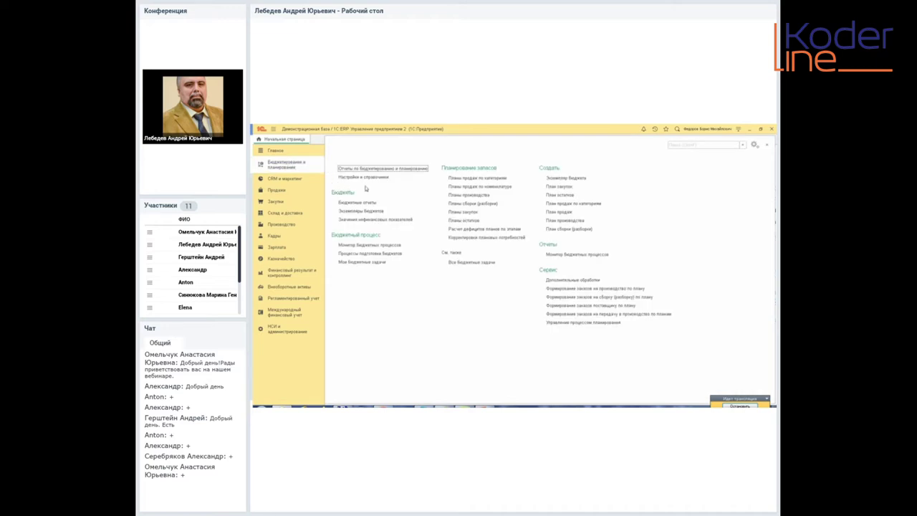
# Step: Create and save a goods planning scenario named "Вебинар-1" with the periodicity "Месяц", and open its plan structure
pyautogui.click(370, 177)
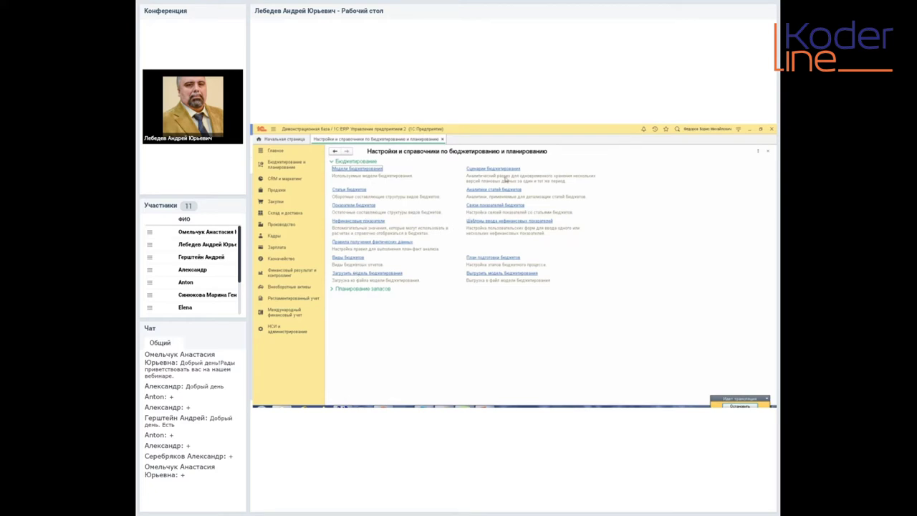
pyautogui.click(342, 290)
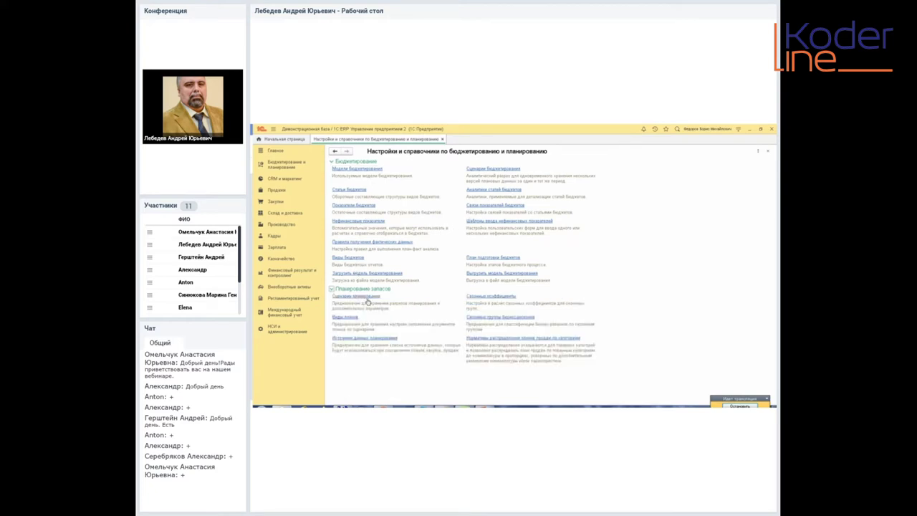
pyautogui.click(367, 299)
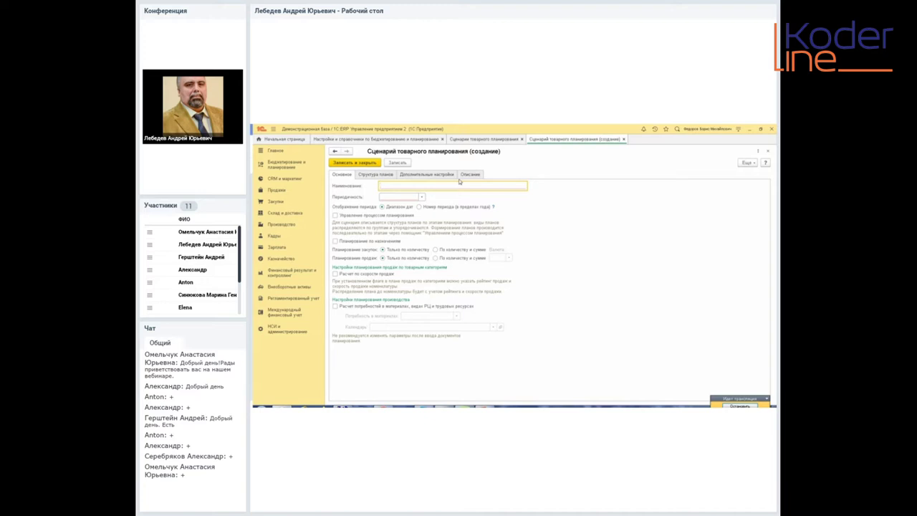
pyautogui.write('ОсноВебинар-1')
pyautogui.press('Tab')
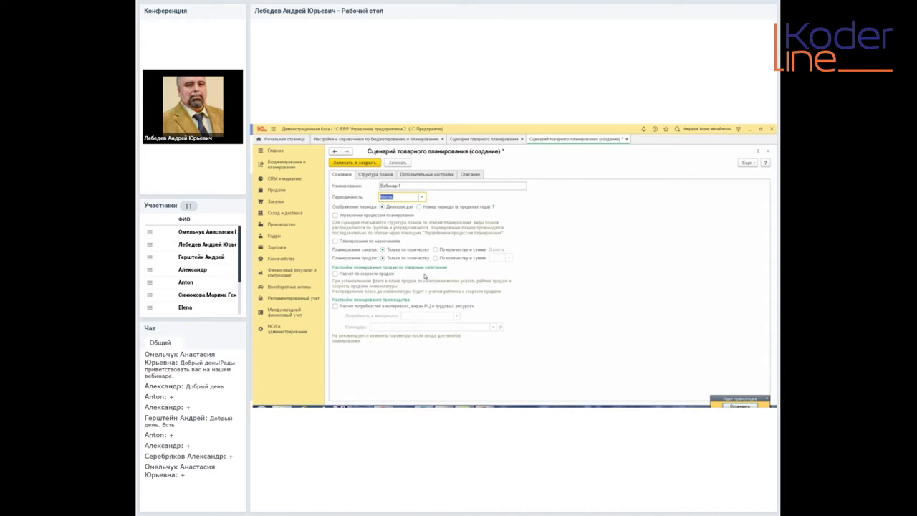
pyautogui.moveTo(393, 308)
pyautogui.click(394, 174)
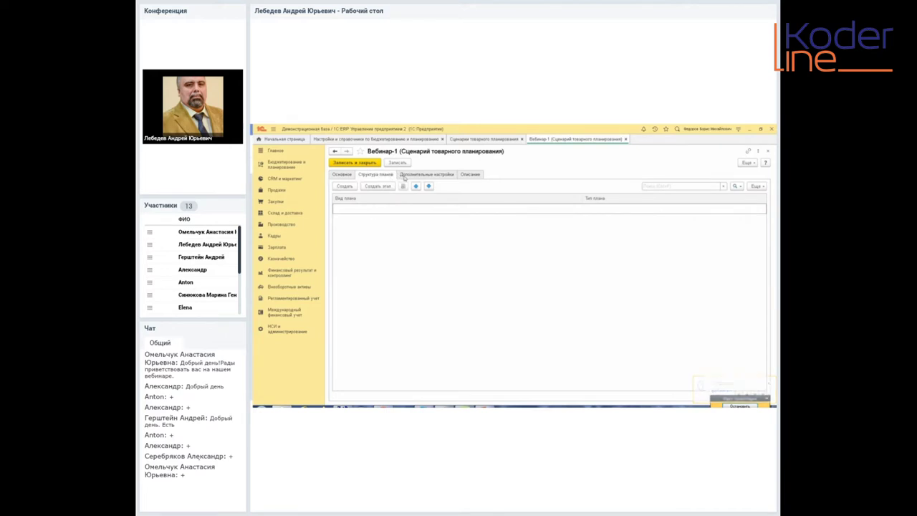
# Step: Add a plan type to the scenario's structure, intended for sales plans and named "Вебинар-1-продажи"
pyautogui.click(344, 186)
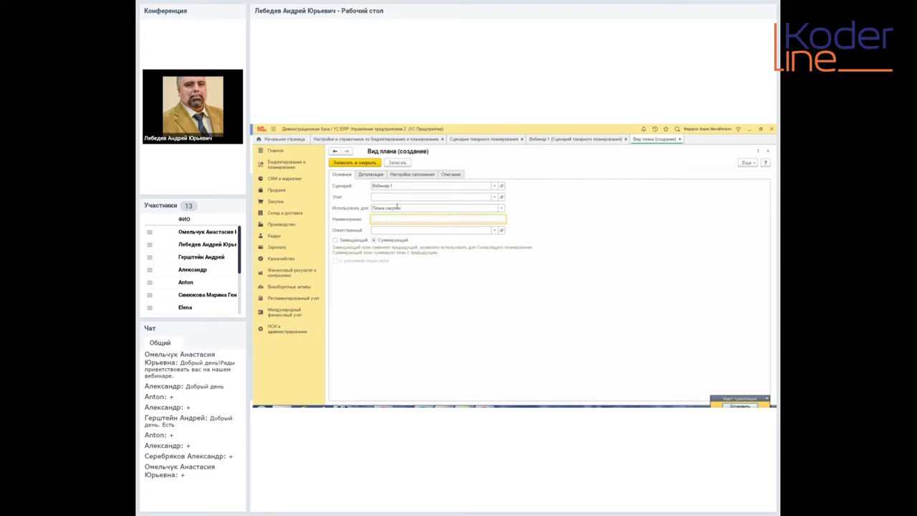
pyautogui.click(501, 208)
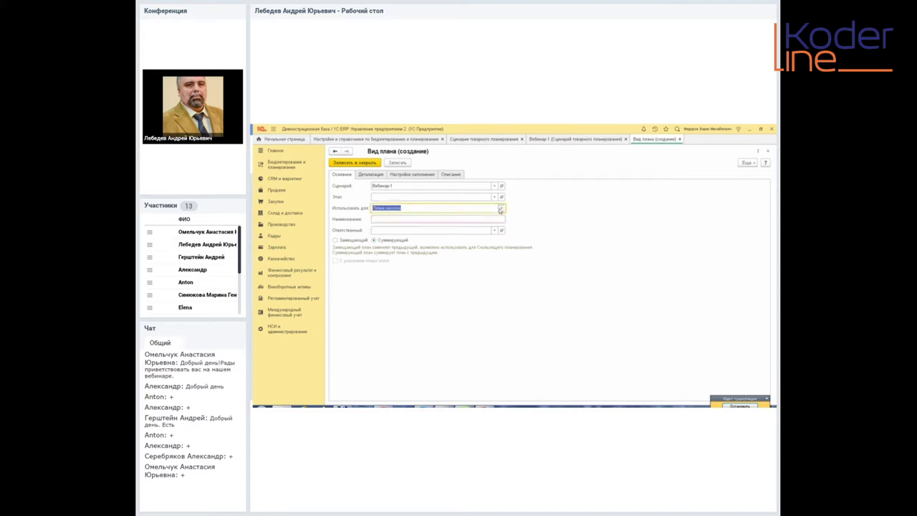
pyautogui.click(417, 248)
pyautogui.click(388, 219)
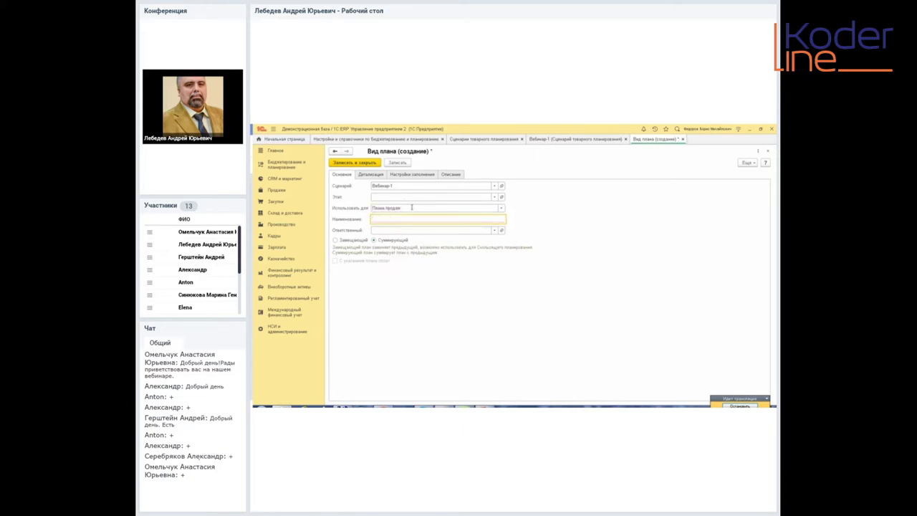
pyautogui.write('Ви')
pyautogui.write('бинар-1 продажи')
# Step: Detail the sales plan type by warehouse (Складу), keep filling by formula, and save it
pyautogui.click(371, 174)
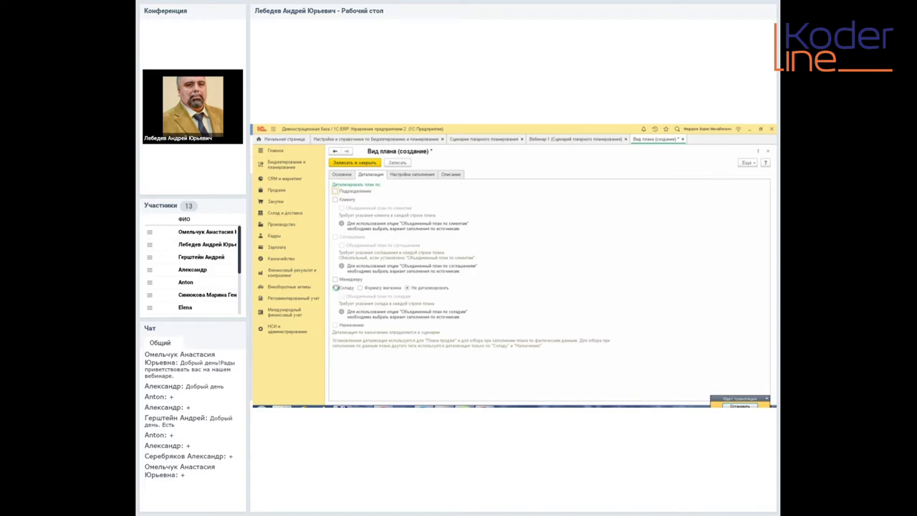
pyautogui.click(336, 288)
pyautogui.click(416, 176)
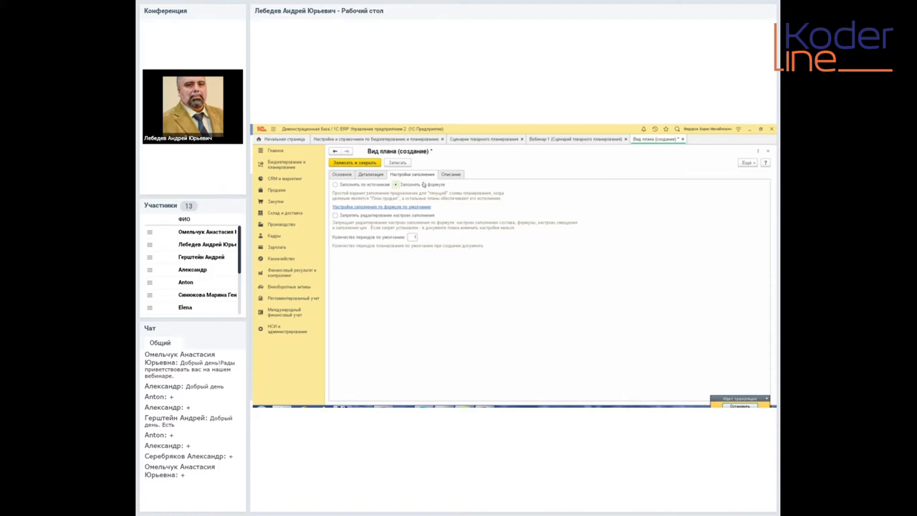
pyautogui.click(370, 185)
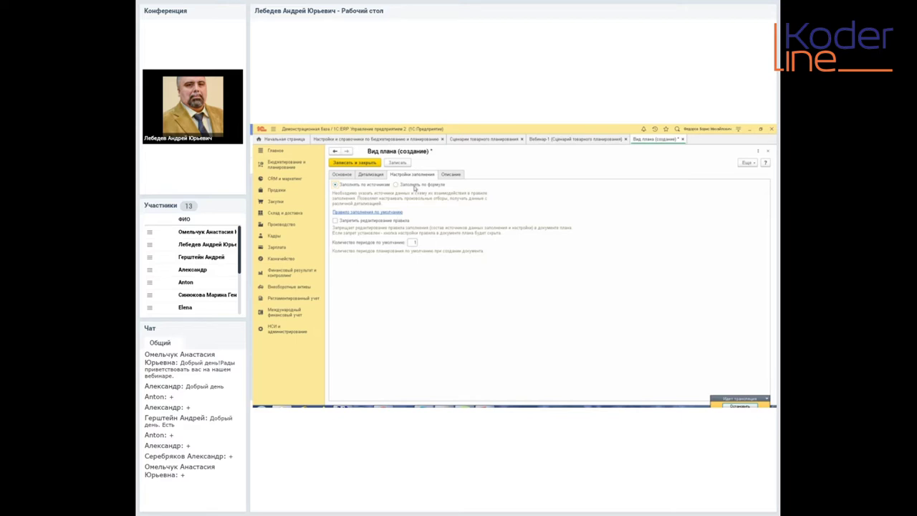
pyautogui.click(417, 186)
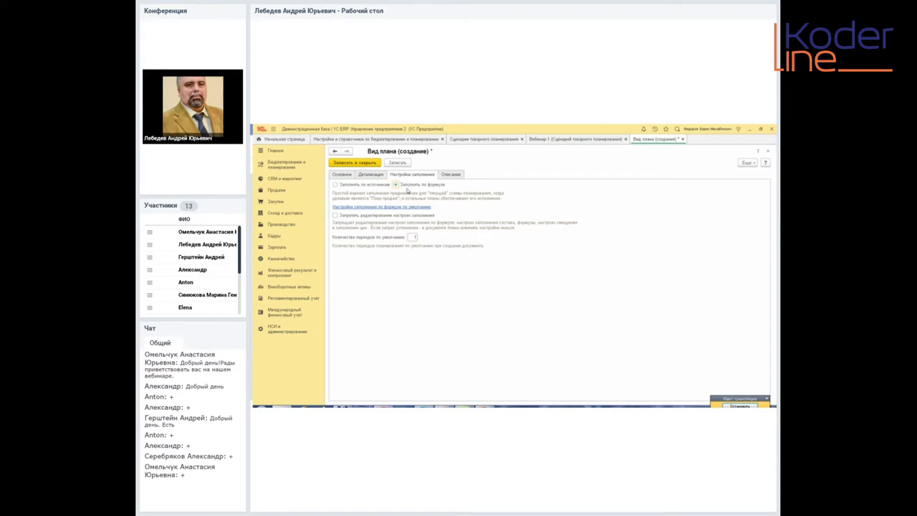
pyautogui.click(362, 164)
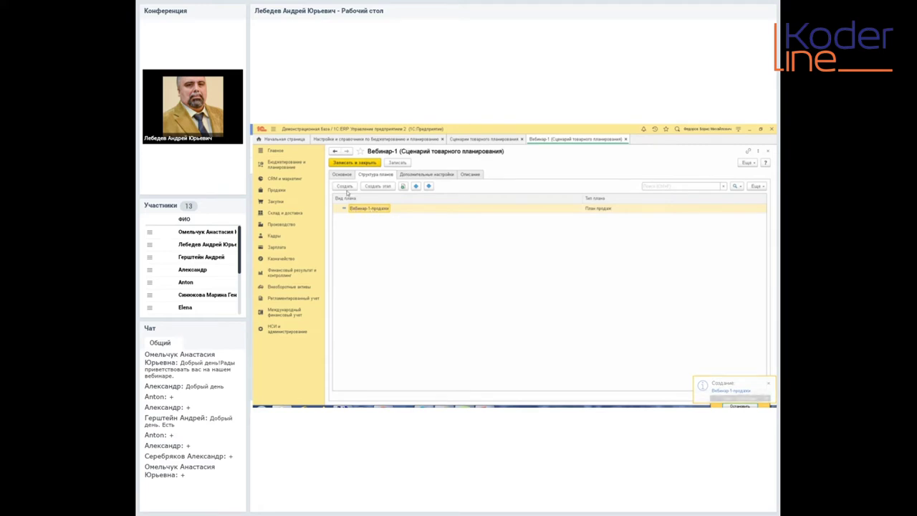
# Step: Create and save a second plan type in the scenario for purchase plans, named "Вебинар-1-закупки"
pyautogui.click(346, 187)
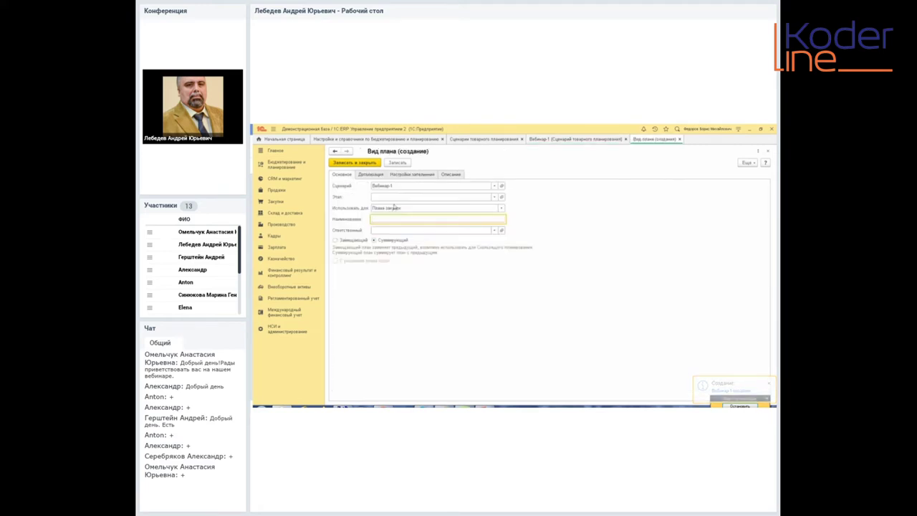
pyautogui.write('Вебинар-1')
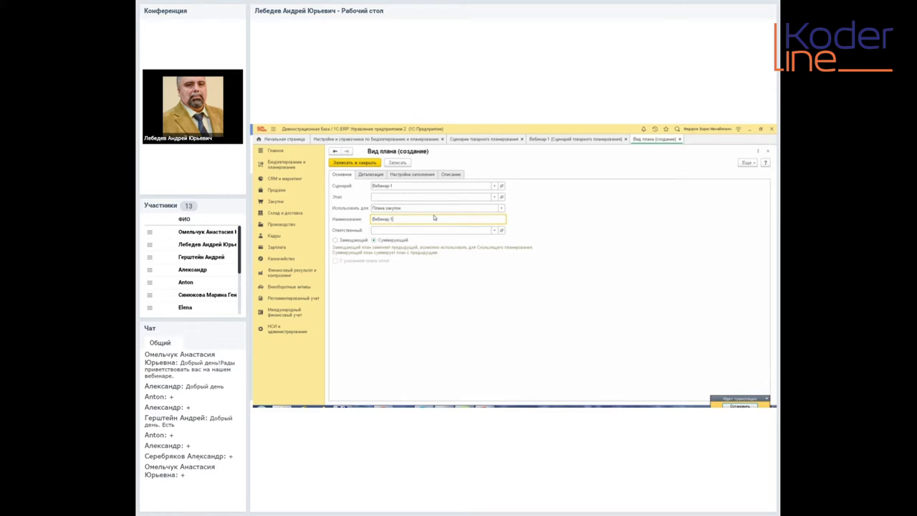
pyautogui.write('купки')
pyautogui.click(364, 163)
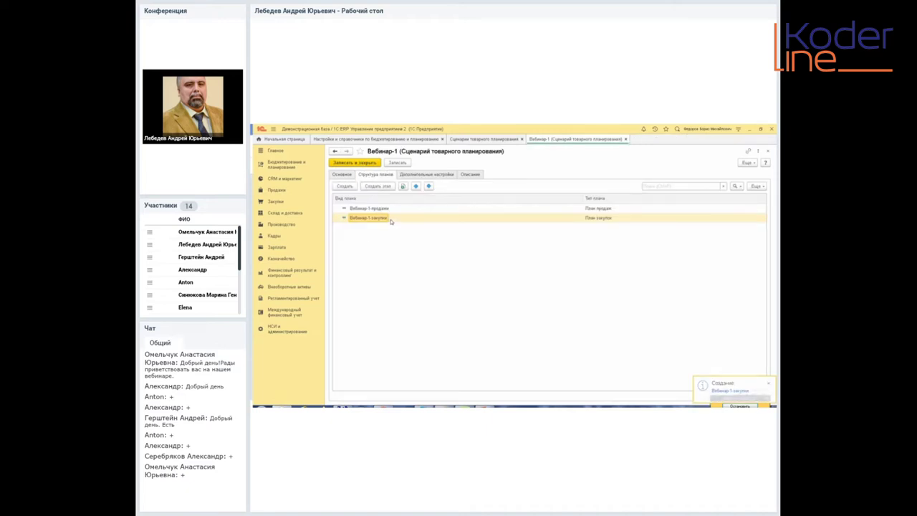
# Step: Unlock the attributes of the plan type "Вебинар-1-закупки", enable detailing by warehouse (Складу), and save it
pyautogui.doubleClick(386, 219)
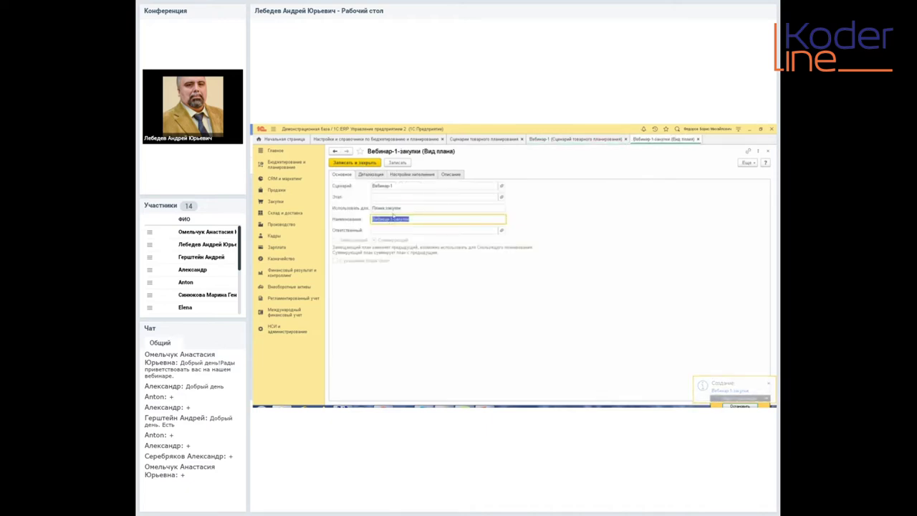
pyautogui.click(374, 175)
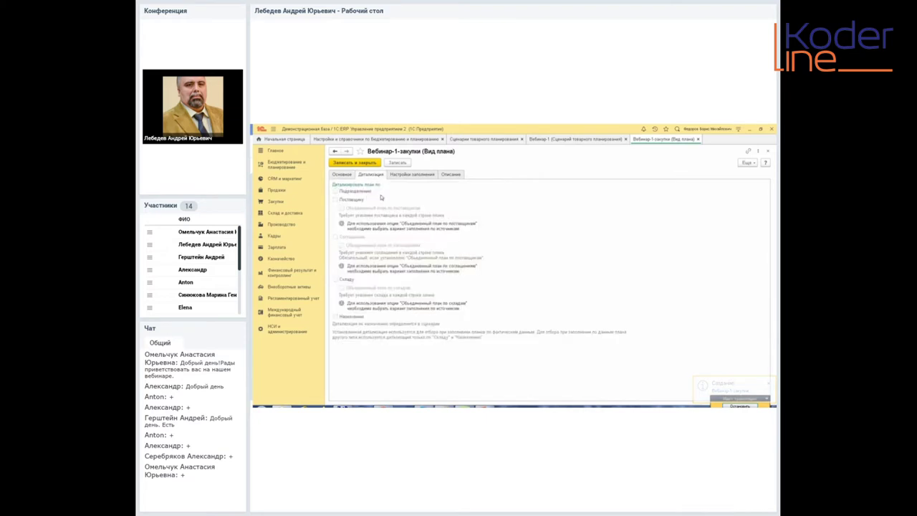
pyautogui.click(746, 163)
pyautogui.click(741, 231)
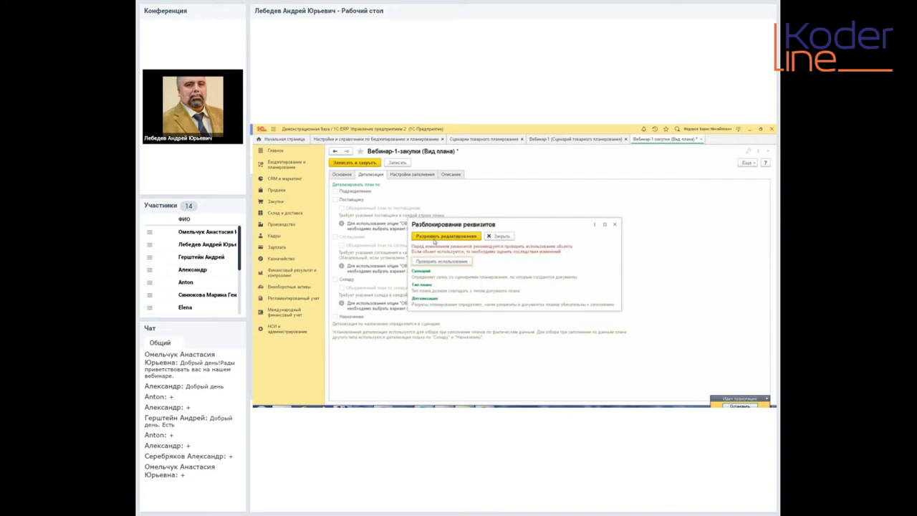
pyautogui.click(433, 236)
pyautogui.click(334, 280)
pyautogui.click(349, 165)
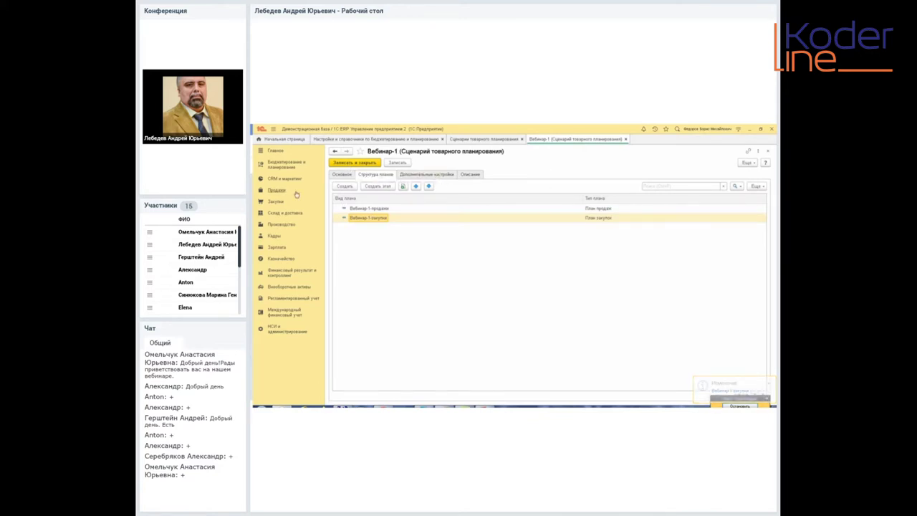
# Step: Create a new sales plan by item (План продаж) with its period starting on 01.12.2020
pyautogui.click(284, 168)
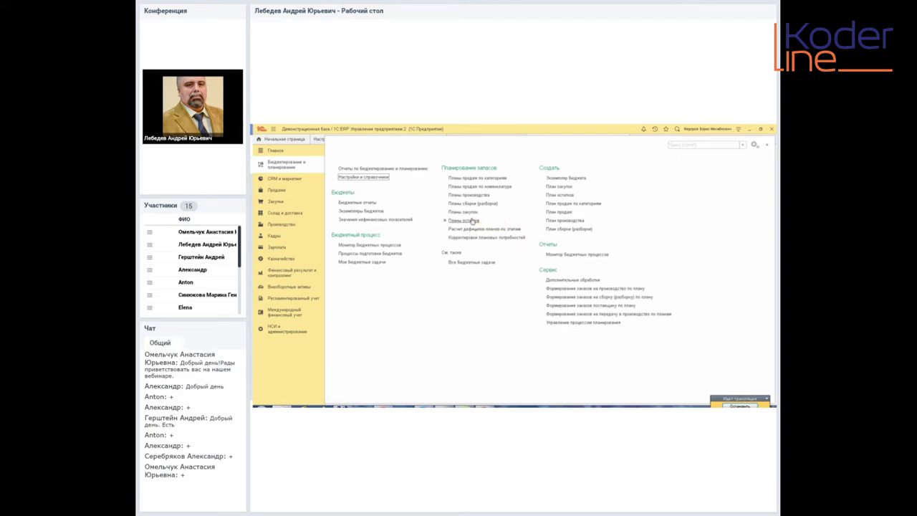
pyautogui.click(485, 187)
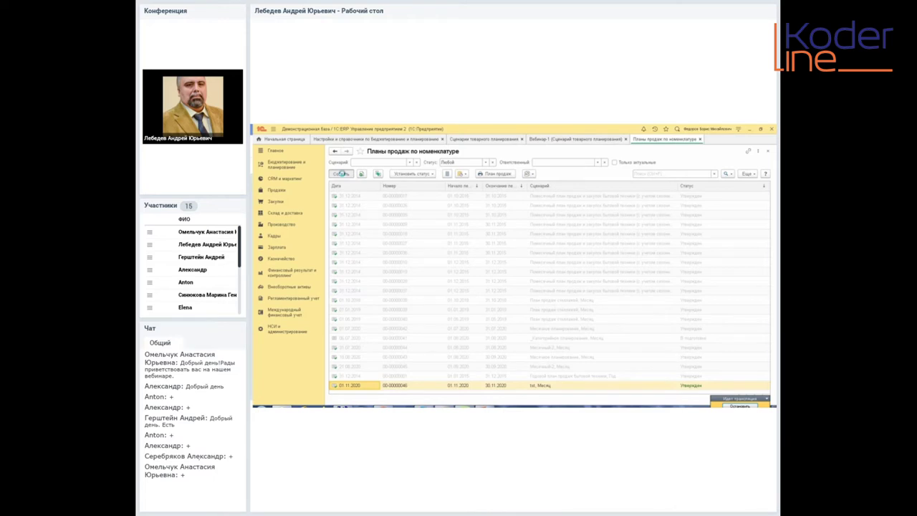
pyautogui.click(341, 174)
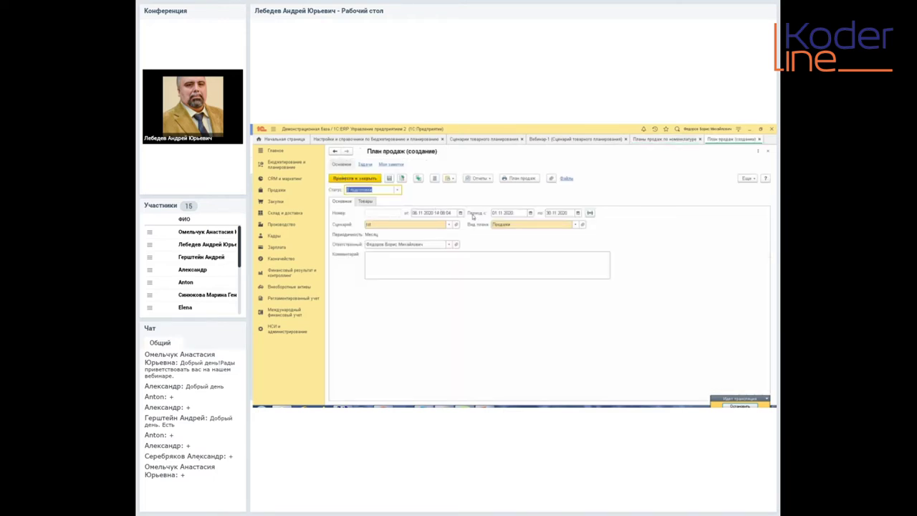
pyautogui.click(530, 214)
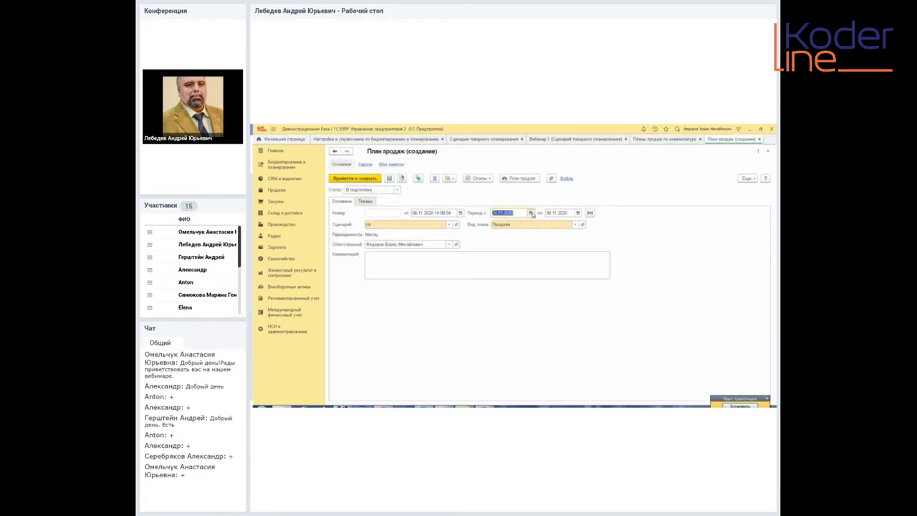
pyautogui.click(521, 287)
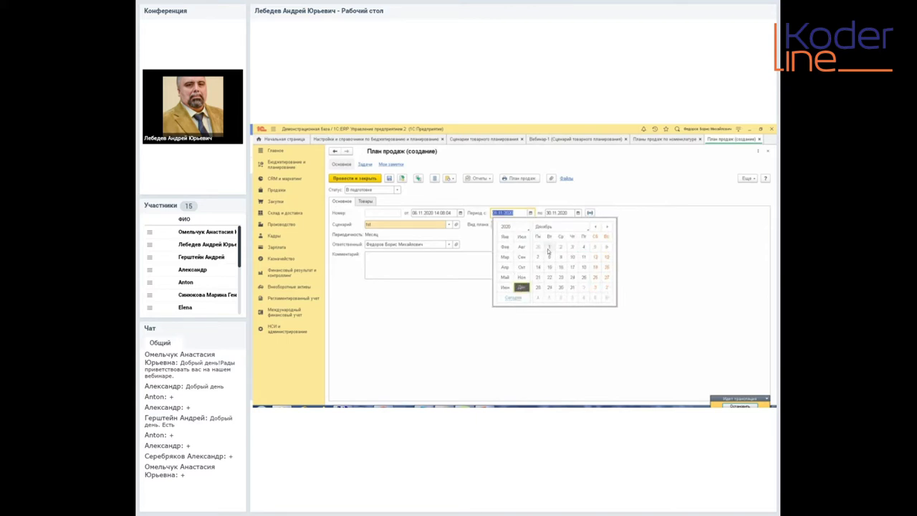
pyautogui.click(549, 246)
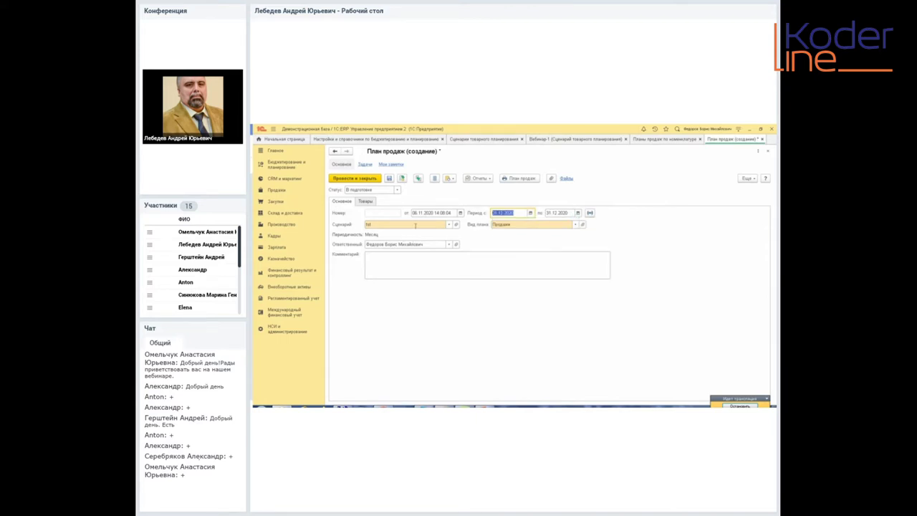
# Step: Assign the scenario "Вебинар-1" to the sales plan with its filling rule updated, and set the warehouse to "Основной склад"
pyautogui.click(415, 226)
pyautogui.write('в')
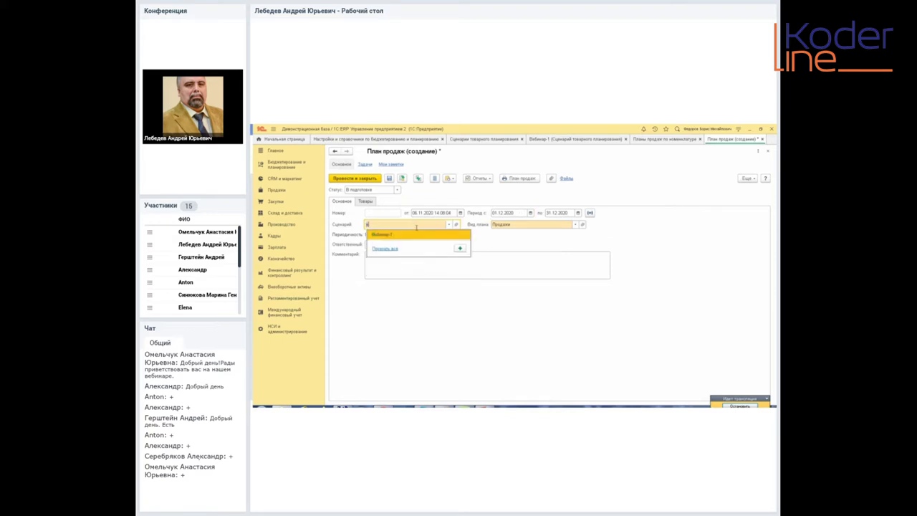
pyautogui.click(410, 234)
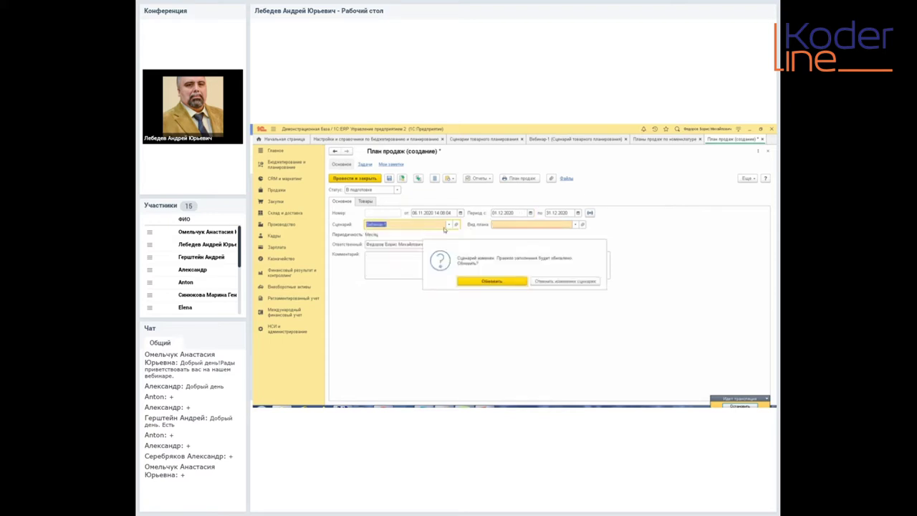
pyautogui.click(501, 282)
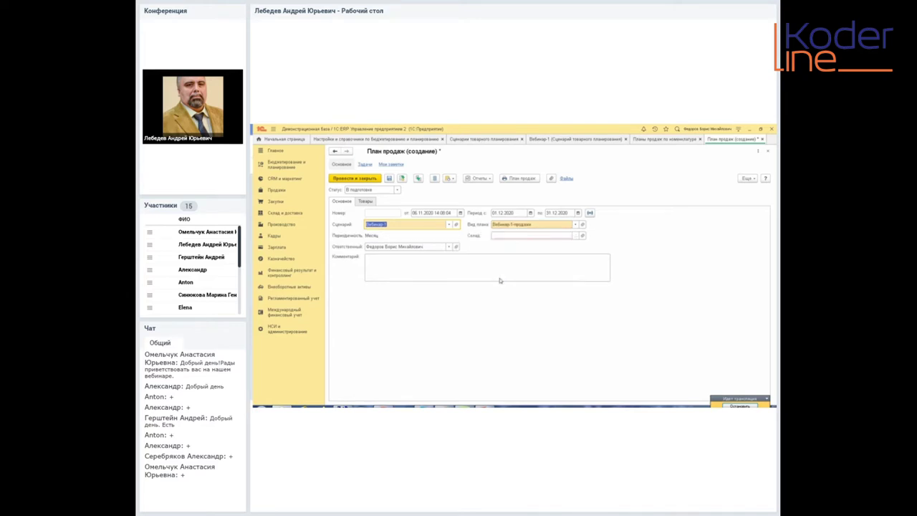
pyautogui.click(533, 234)
pyautogui.press('Down')
pyautogui.press('Return')
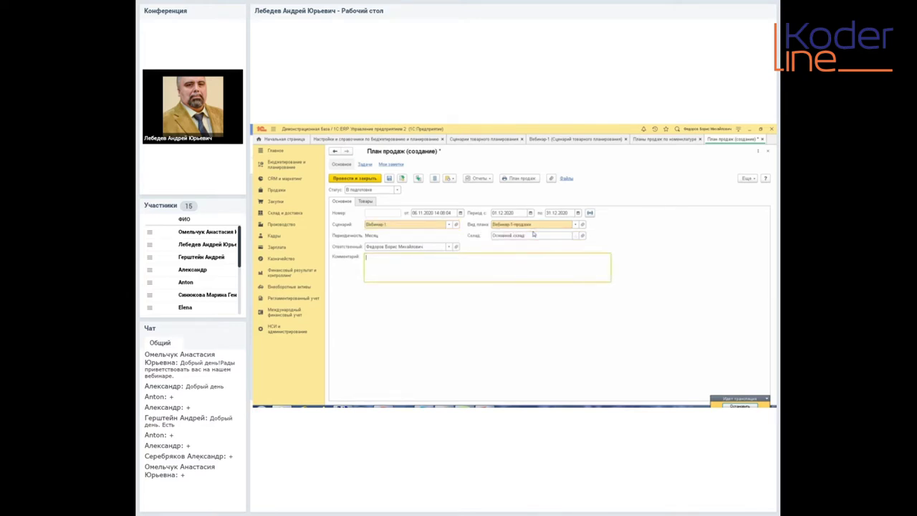
# Step: Add the item "Ксерокс" to the sales plan's goods with a quantity of 1000
pyautogui.click(366, 201)
pyautogui.click(351, 212)
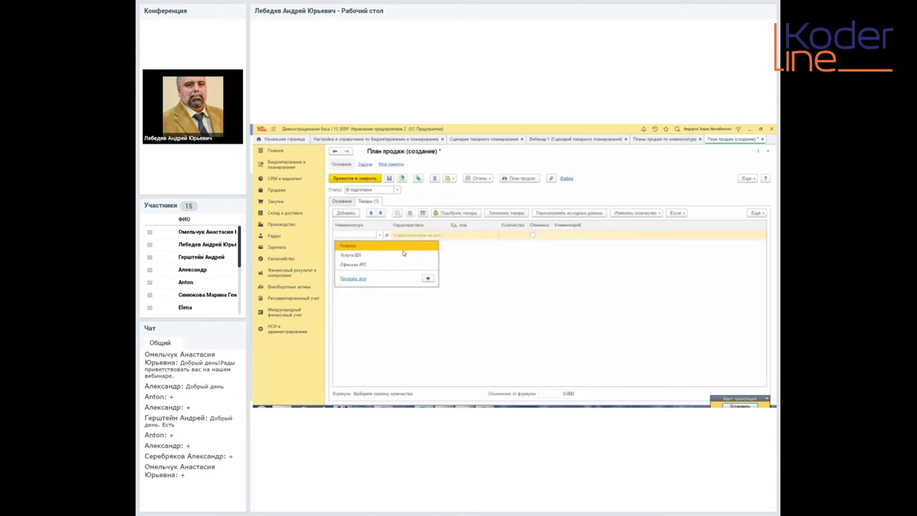
pyautogui.click(403, 254)
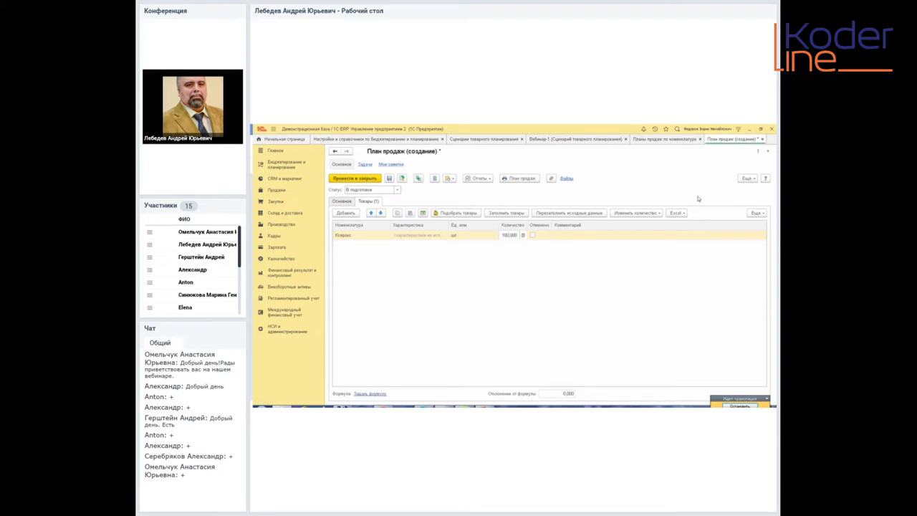
pyautogui.write('0')
pyautogui.press('Return')
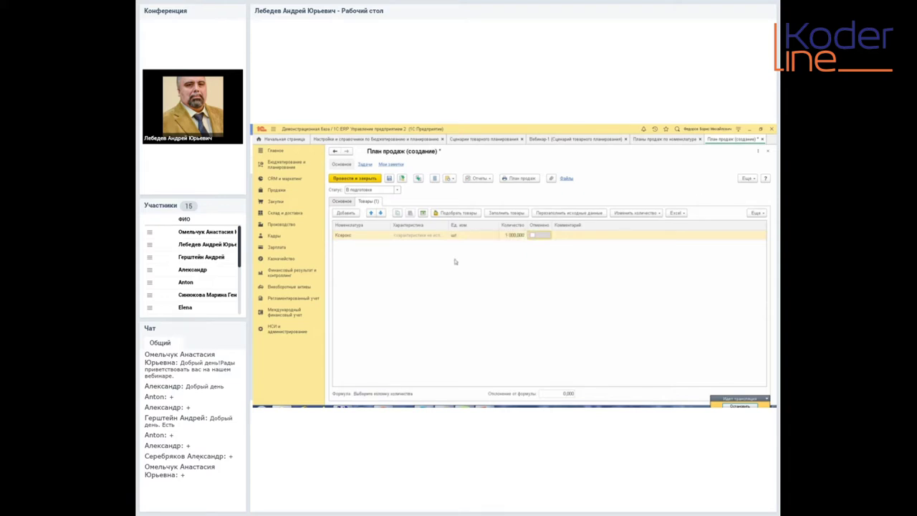
# Step: Set the sales plan's status to "Утвержден", then post and close the document
pyautogui.click(399, 191)
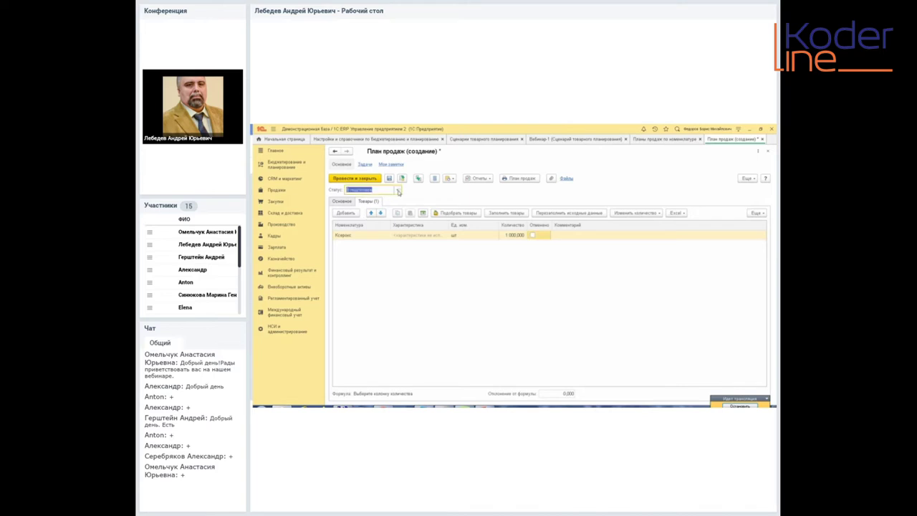
pyautogui.click(399, 191)
pyautogui.click(373, 208)
pyautogui.click(368, 179)
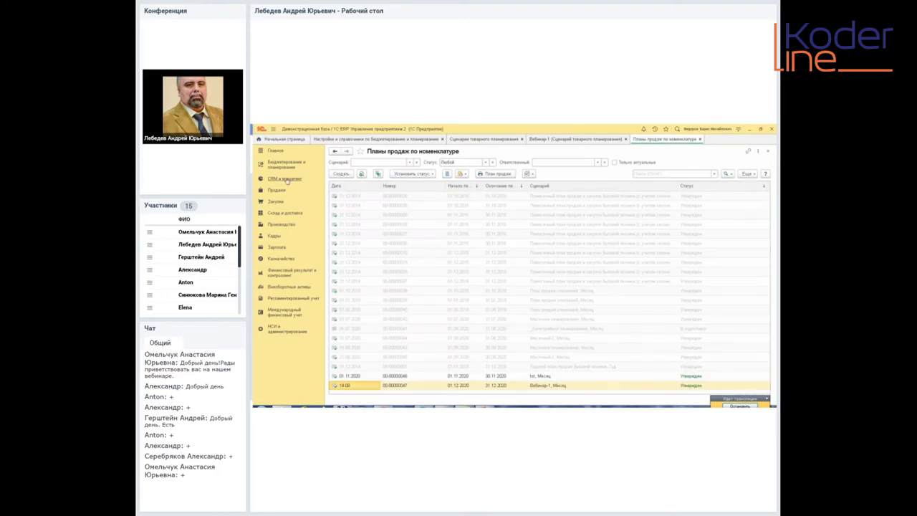
# Step: Open the list of purchase plans (Планы закупок) in budgeting and planning and create a new purchase plan
pyautogui.click(286, 165)
pyautogui.click(465, 212)
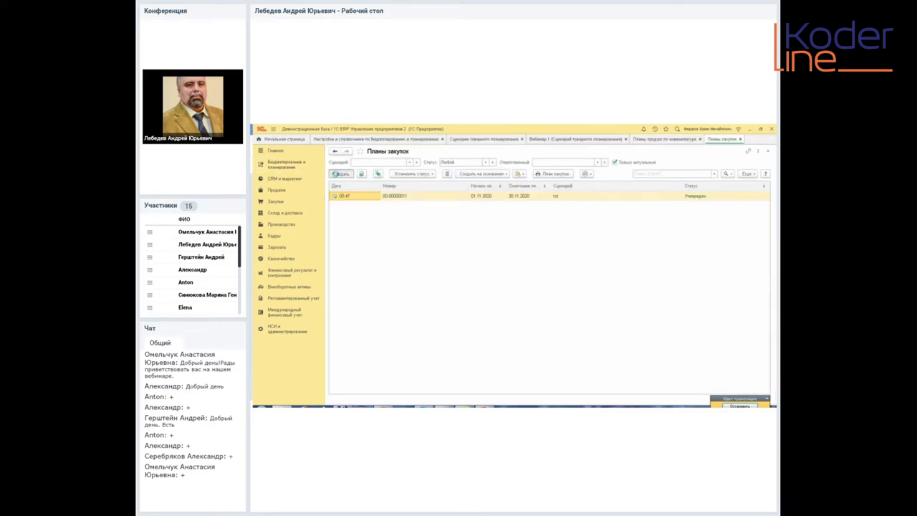
pyautogui.click(335, 174)
pyautogui.click(365, 202)
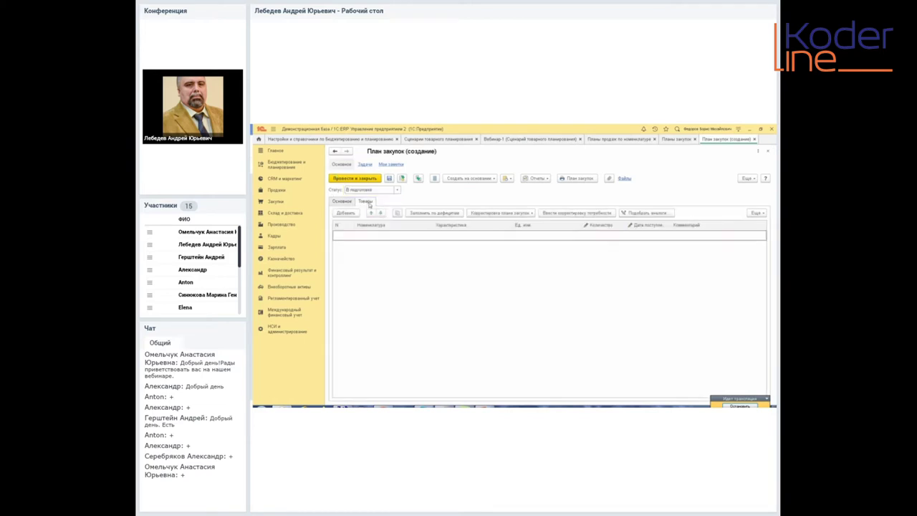
# Step: Assign the scenario "Вебинар-1" to the purchase plan and accept updating its filling rule
pyautogui.click(340, 202)
pyautogui.click(413, 224)
pyautogui.write('ве')
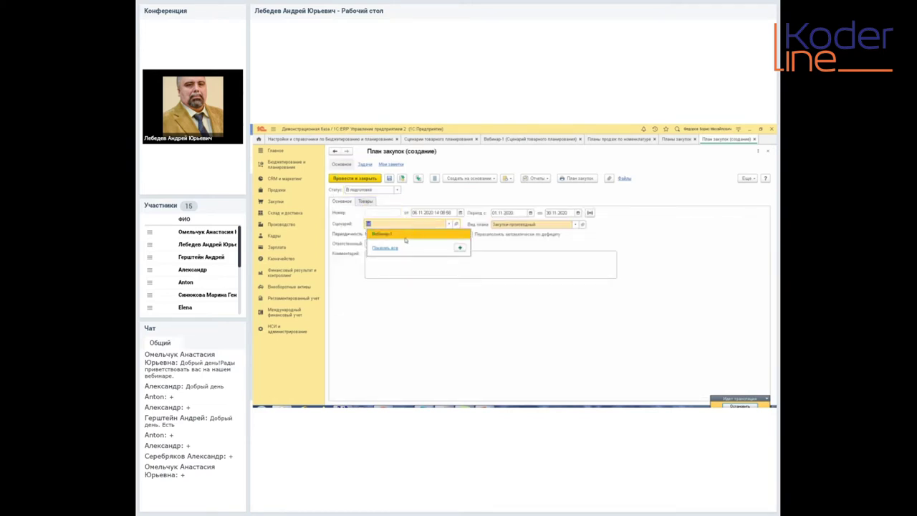
pyautogui.click(403, 235)
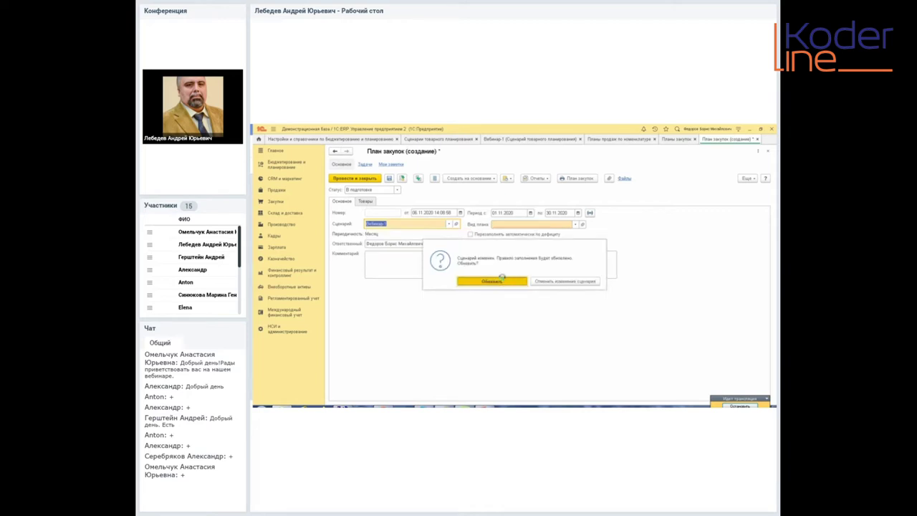
pyautogui.click(503, 280)
# Step: Set the purchase plan's period to start on 01.12.2020 and its warehouse to "Основной склад"
pyautogui.click(530, 213)
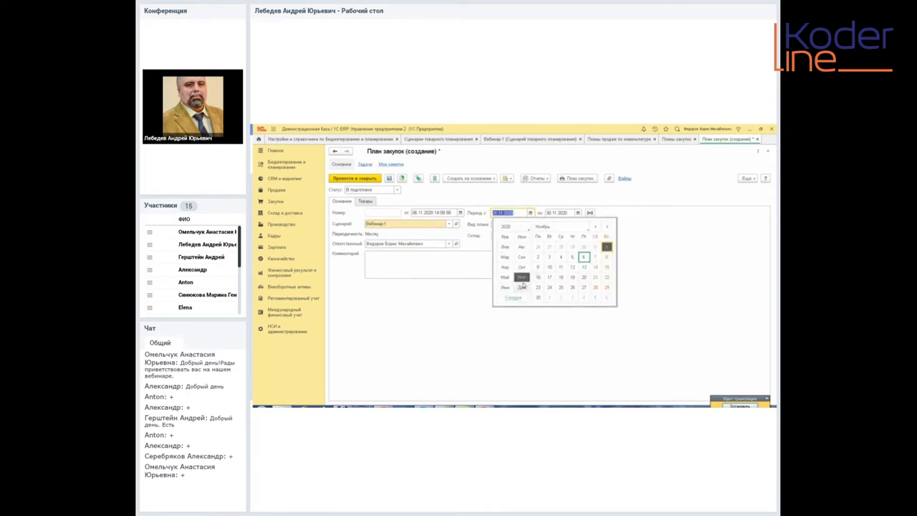
pyautogui.click(549, 247)
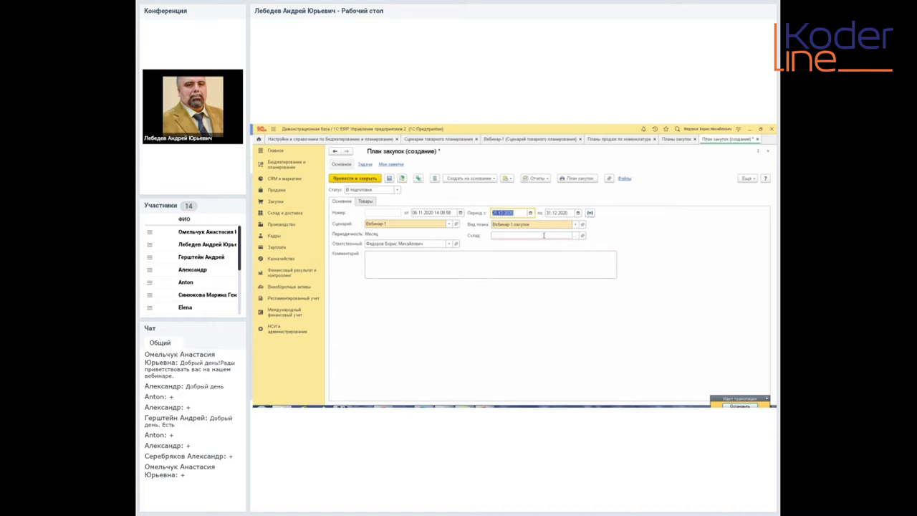
pyautogui.click(544, 235)
pyautogui.write('о')
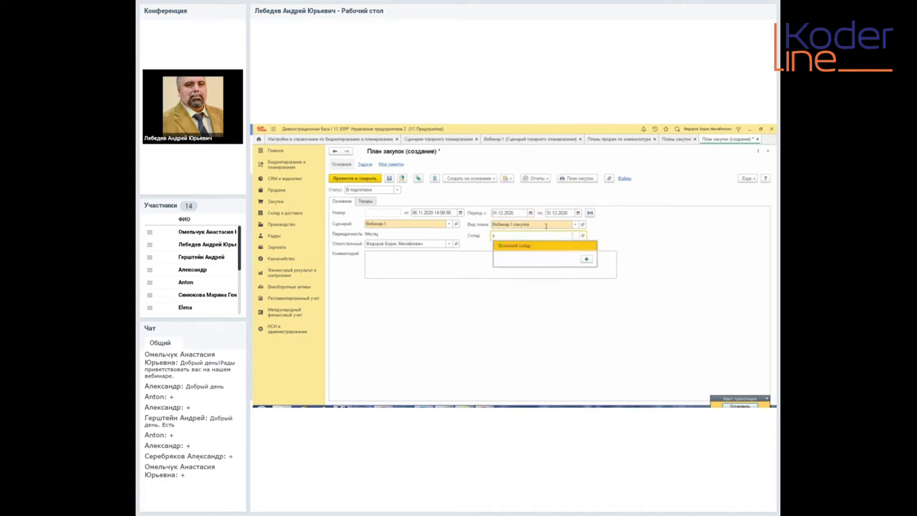
pyautogui.click(529, 248)
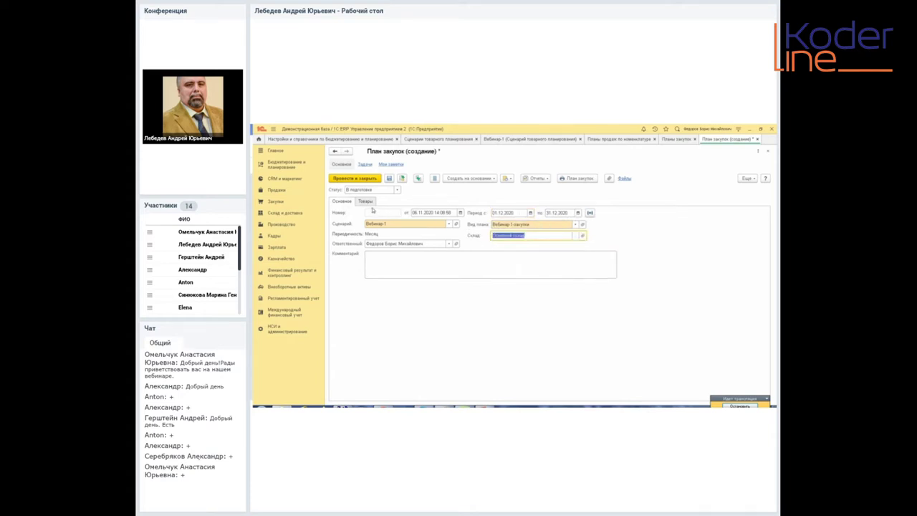
# Step: Add the item "Ксерокс" to the purchase plan's goods with a quantity of 800
pyautogui.click(367, 201)
pyautogui.click(348, 216)
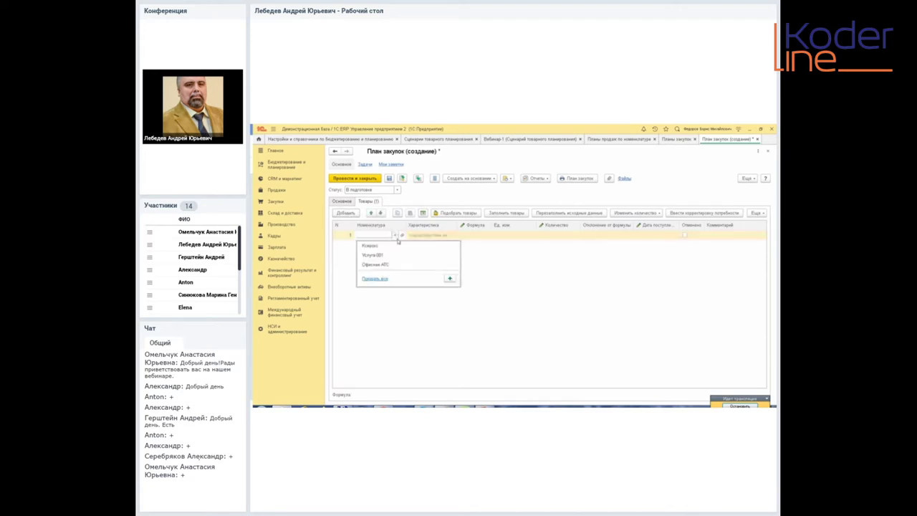
pyautogui.click(397, 250)
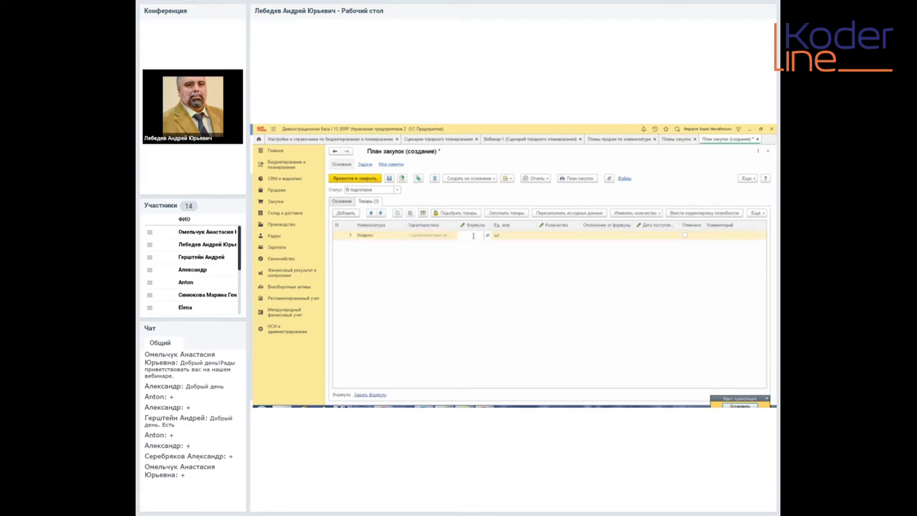
pyautogui.click(552, 238)
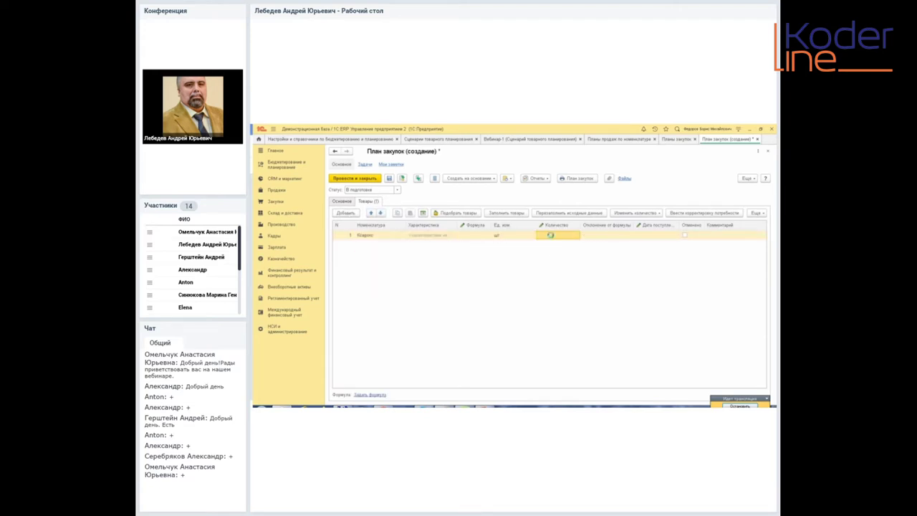
pyautogui.click(551, 236)
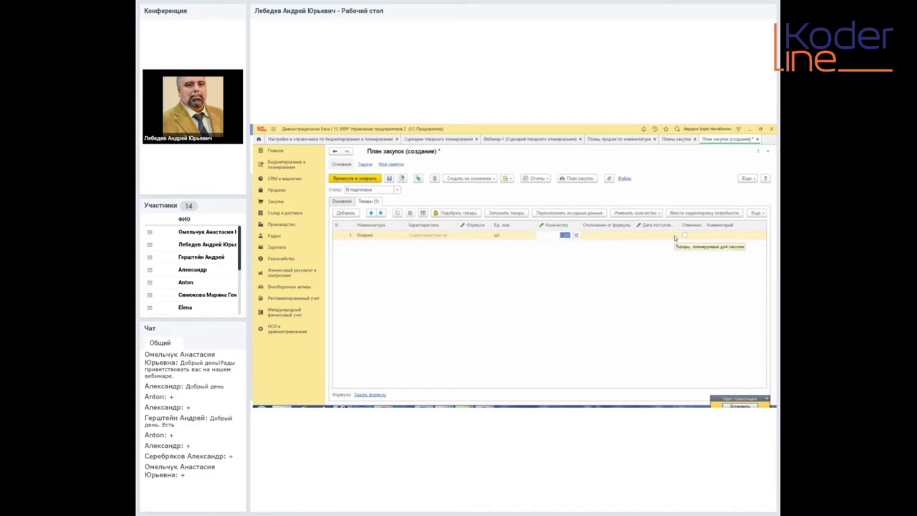
pyautogui.write('5000')
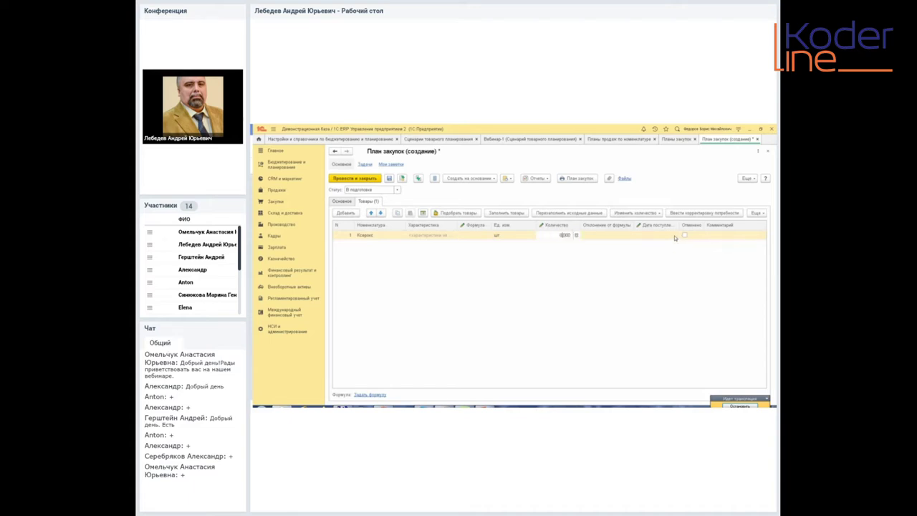
pyautogui.press('Return')
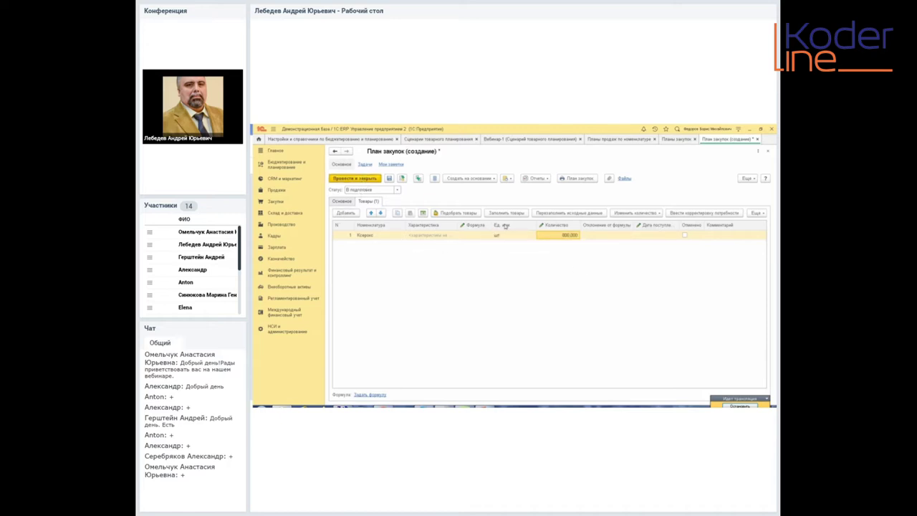
# Step: Examine the settings for filling the purchase plan's goods (Заполнение плана), then close them without filling the document
pyautogui.click(468, 237)
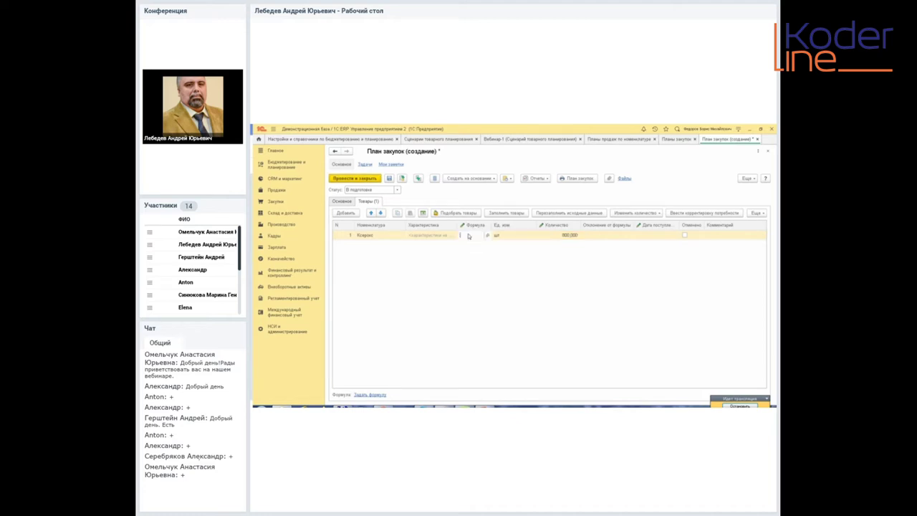
pyautogui.press('Escape')
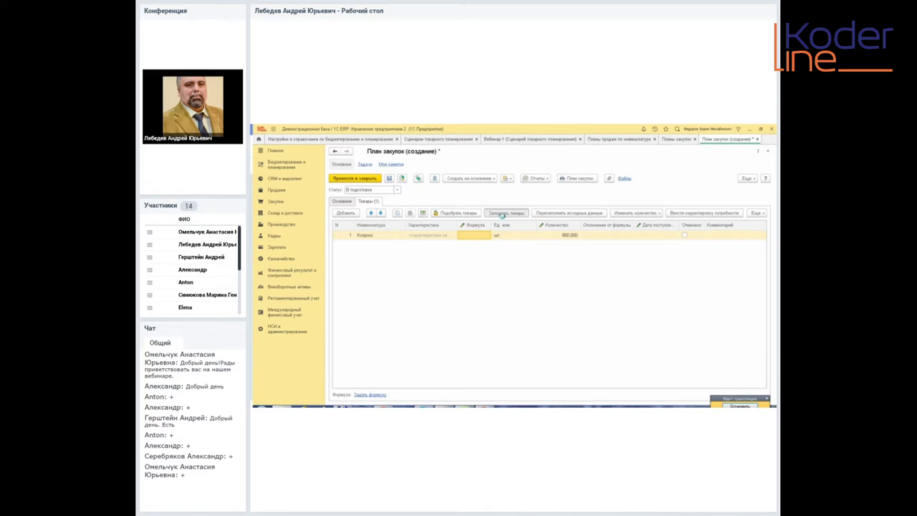
pyautogui.click(503, 214)
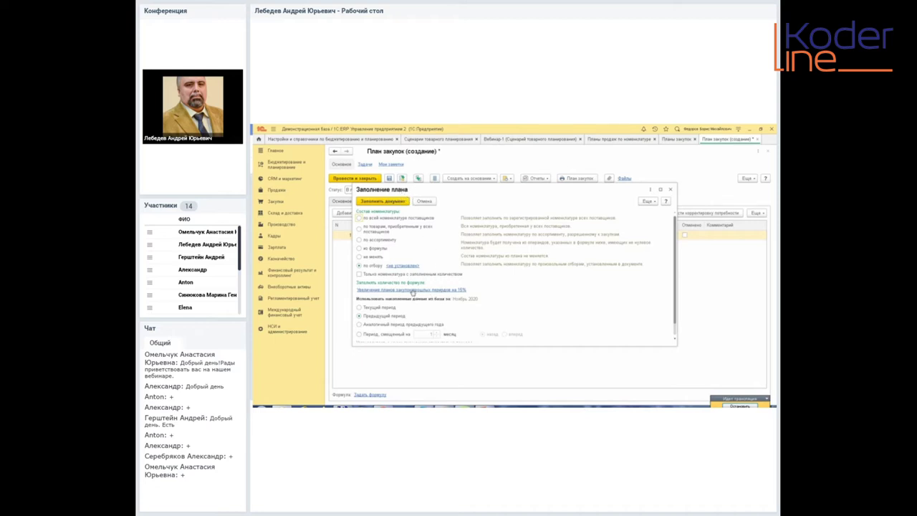
pyautogui.click(671, 190)
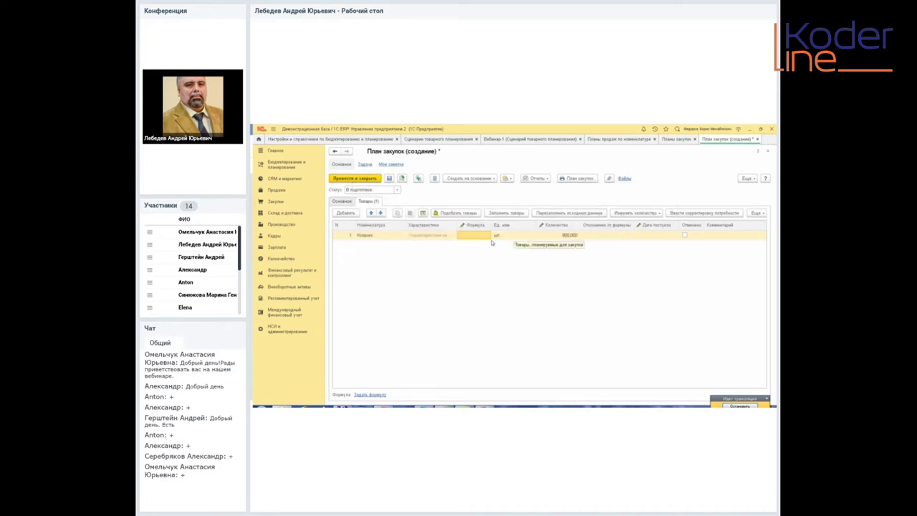
# Step: Examine the formula editor for the "Ксерокс" row and close it without setting a formula
pyautogui.click(486, 236)
pyautogui.press('Escape')
pyautogui.click(378, 396)
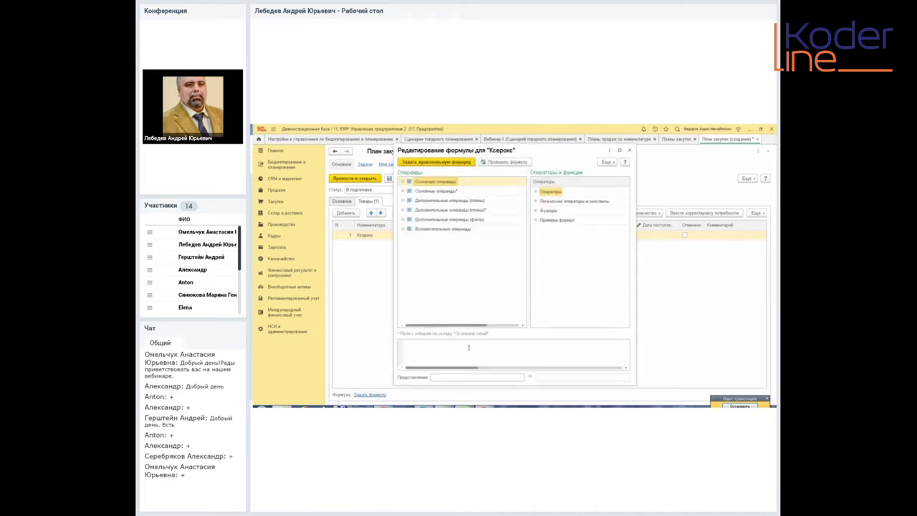
pyautogui.click(630, 151)
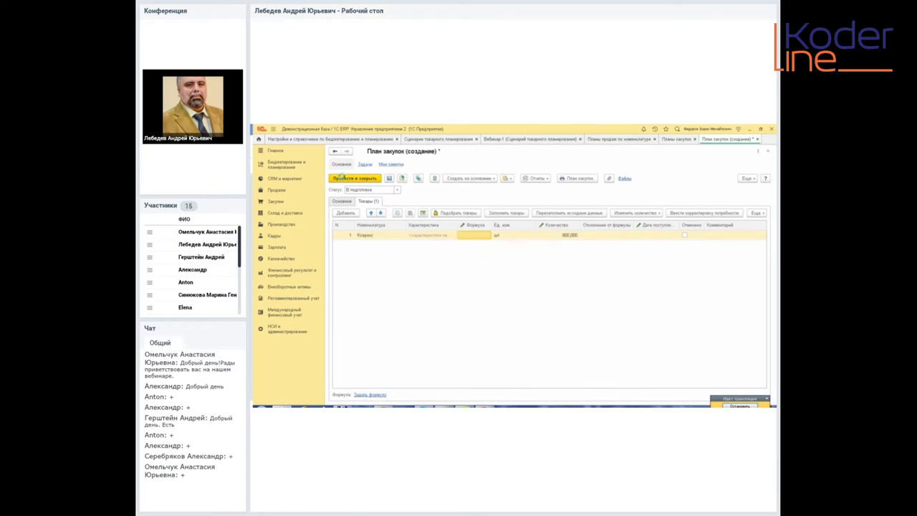
# Step: Set the purchase plan's status to "Утвержден", then post and close the document
pyautogui.click(397, 189)
pyautogui.click(365, 227)
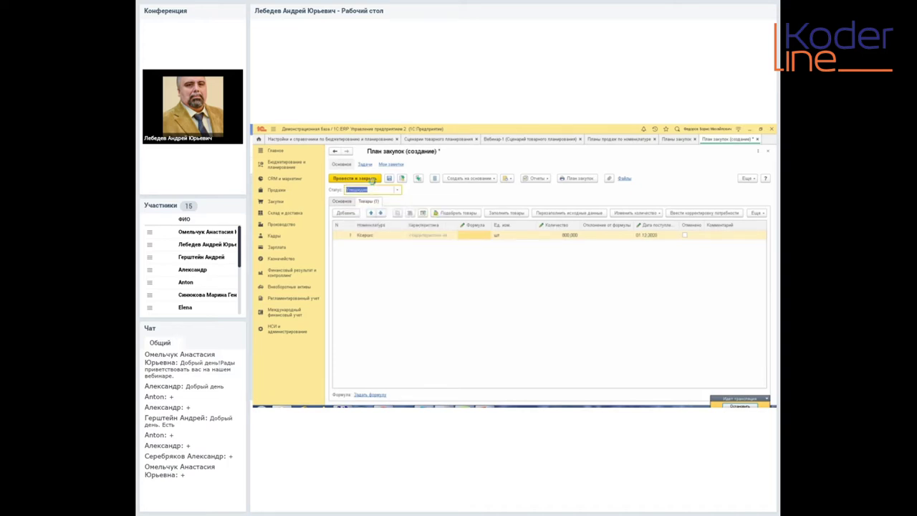
pyautogui.click(372, 179)
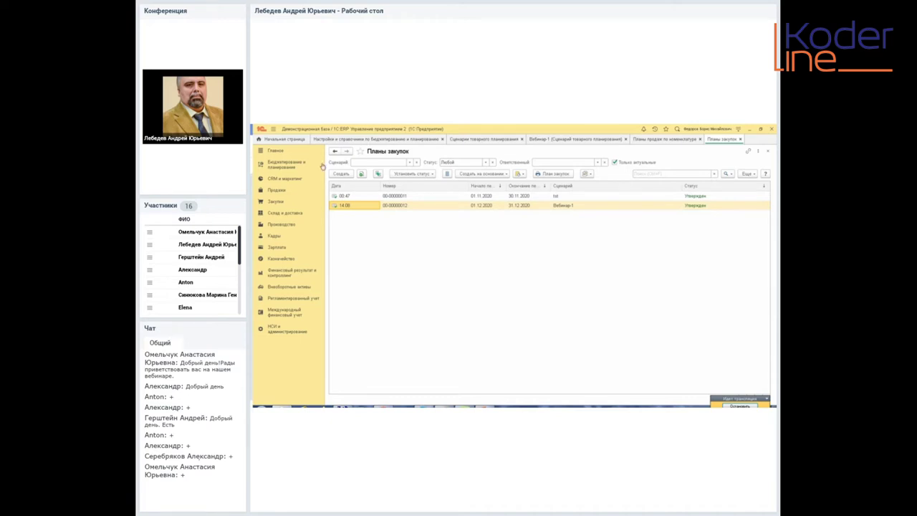
# Step: Open the planning report "Сбалансированность планов за период" and set its scenario to "Вебинар-1"
pyautogui.click(287, 165)
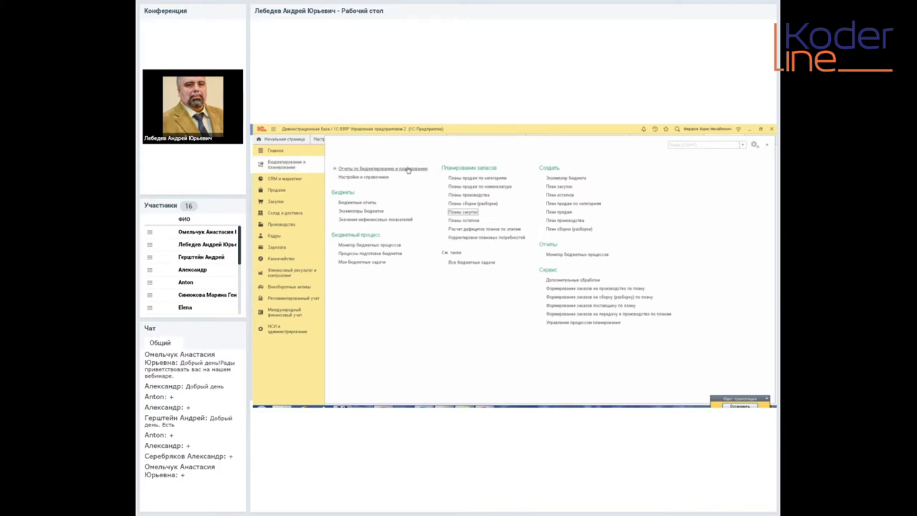
pyautogui.click(408, 169)
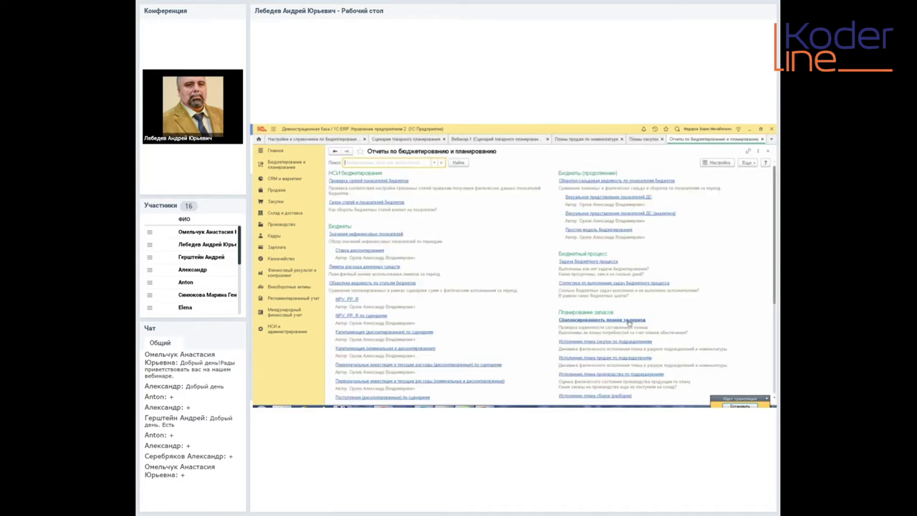
pyautogui.scroll(-3, 629, 323)
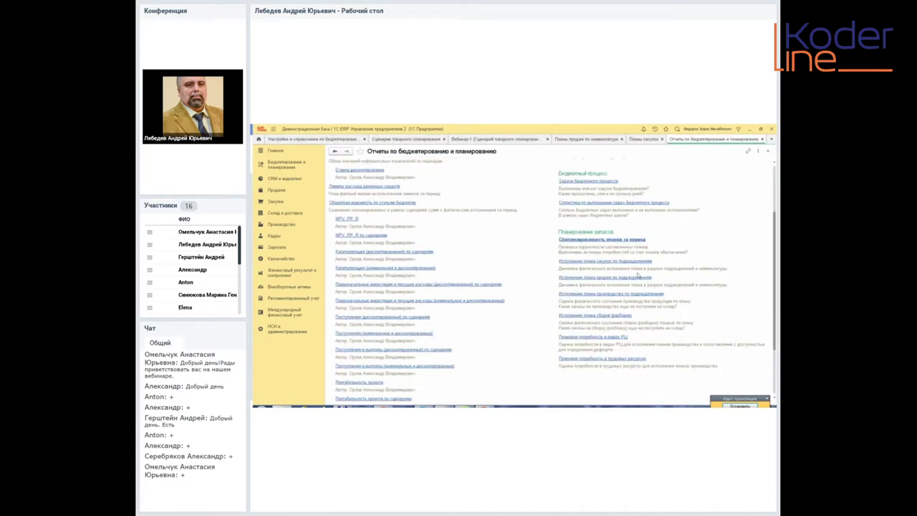
pyautogui.click(598, 239)
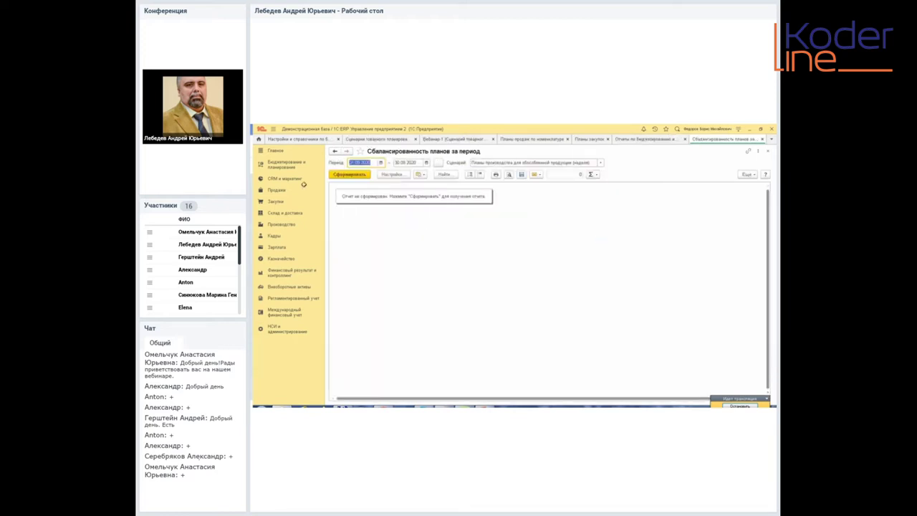
pyautogui.click(574, 161)
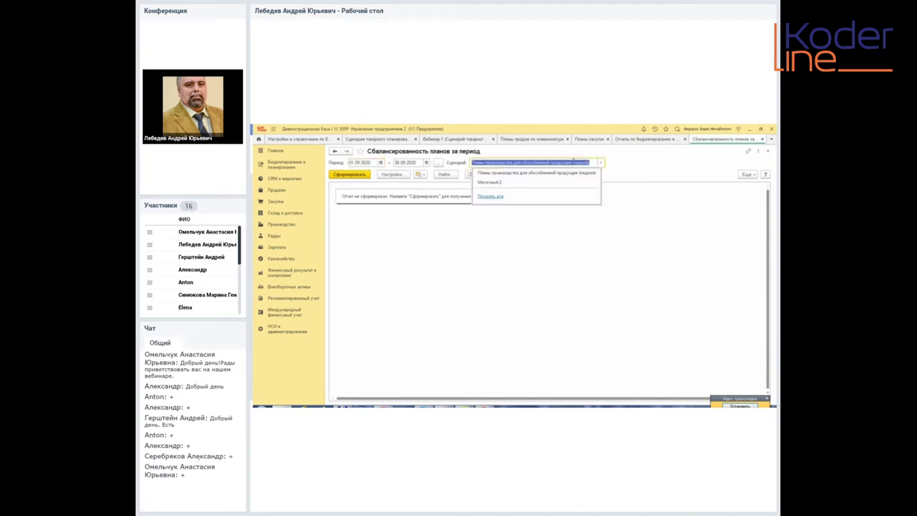
pyautogui.write('в')
pyautogui.press('Return')
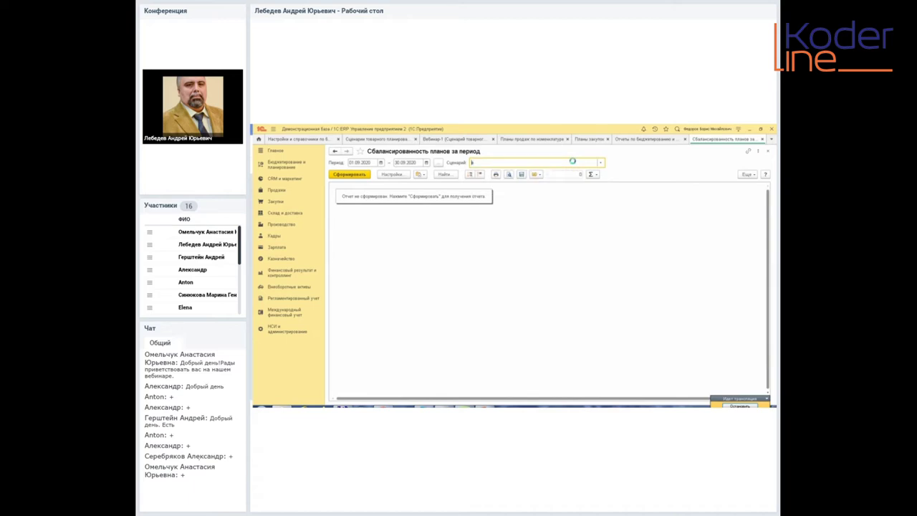
# Step: Set the report period to 01.12.2020 – 31.12.2020 and generate the plan balance report
pyautogui.click(426, 163)
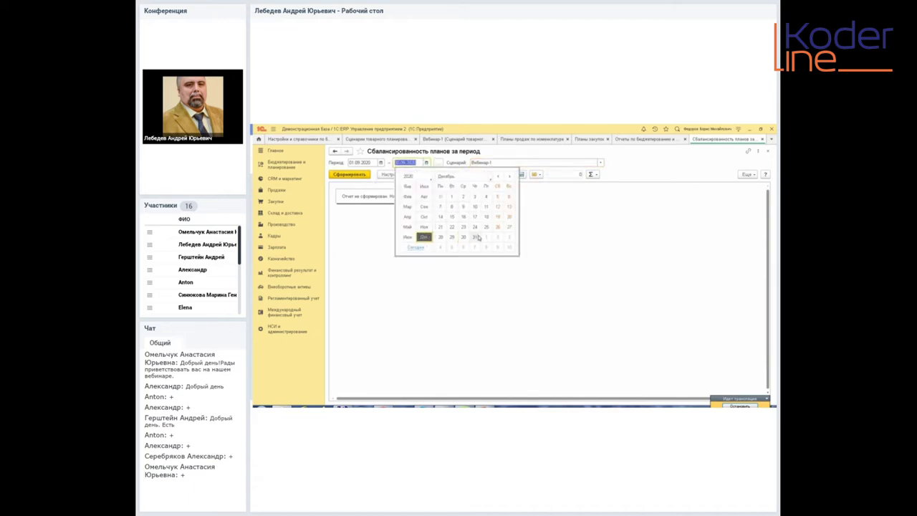
pyautogui.click(474, 236)
pyautogui.click(380, 162)
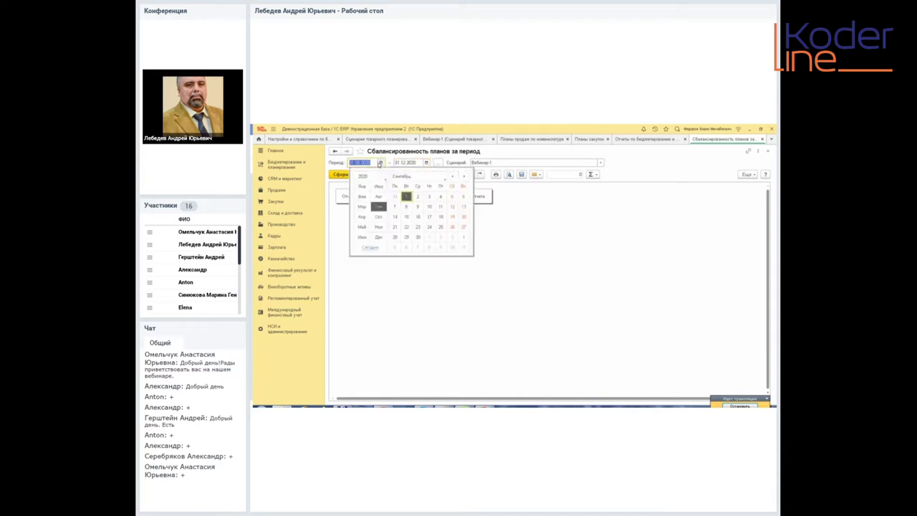
pyautogui.click(378, 237)
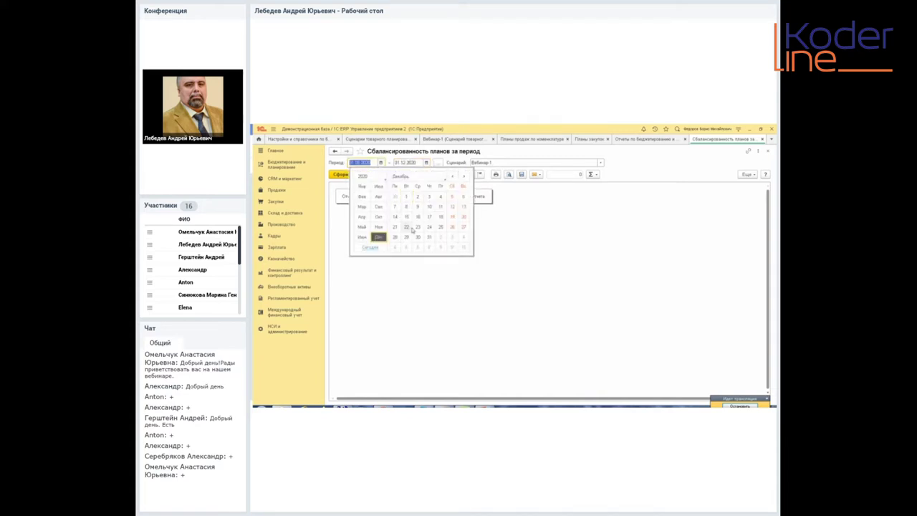
pyautogui.click(406, 196)
pyautogui.click(362, 175)
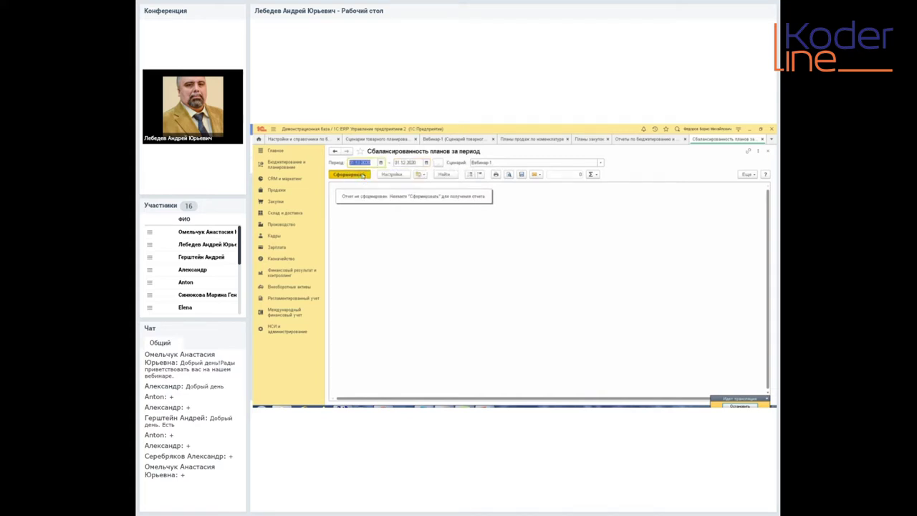
# Step: Examine the planned needs, supply and deviation for "Ксерокс" in the balance report, then close the report
pyautogui.click(411, 329)
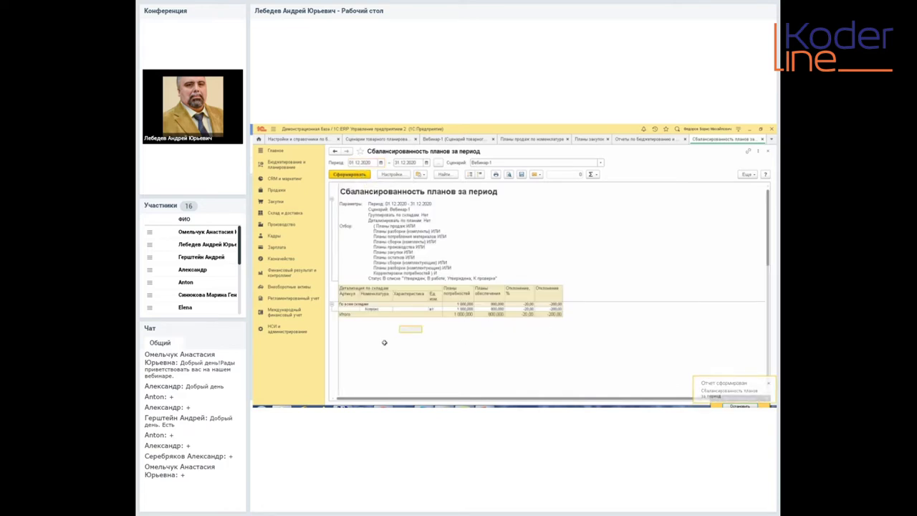
pyautogui.click(458, 306)
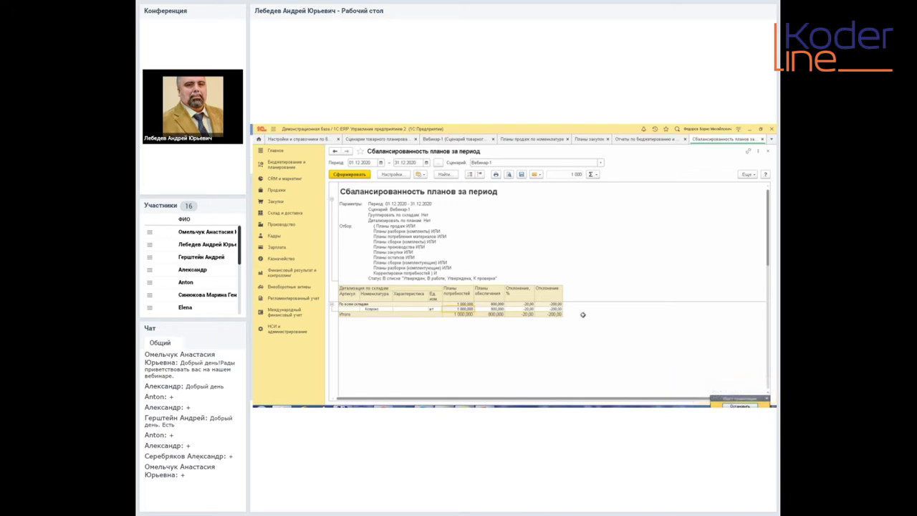
pyautogui.click(505, 307)
pyautogui.click(527, 309)
pyautogui.click(762, 140)
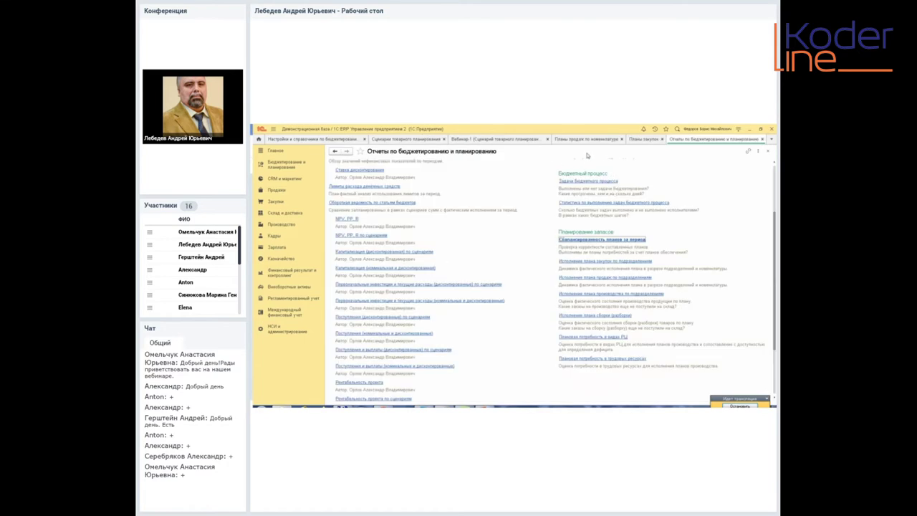
# Step: Open the planning scenario "Вебинар-1" from the budgeting and planning settings to view its plan structure
pyautogui.click(286, 164)
pyautogui.scroll(-2, 421, 233)
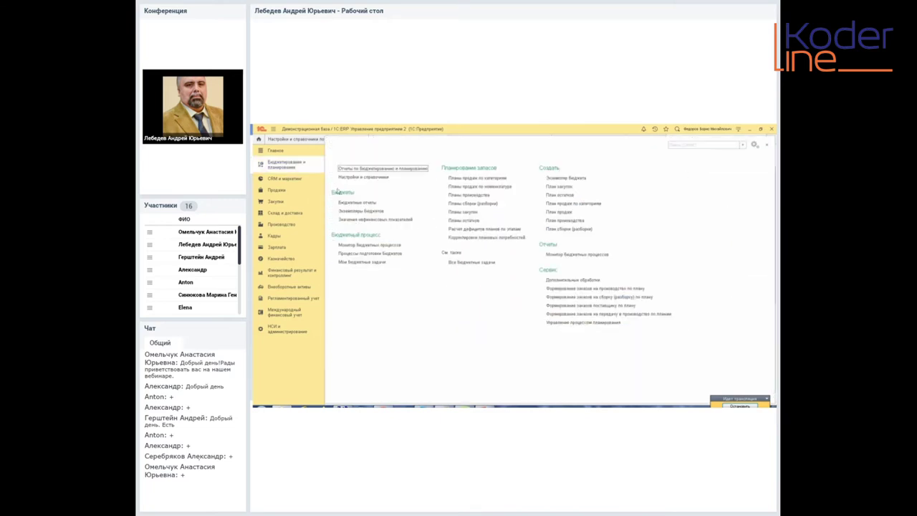
pyautogui.click(347, 177)
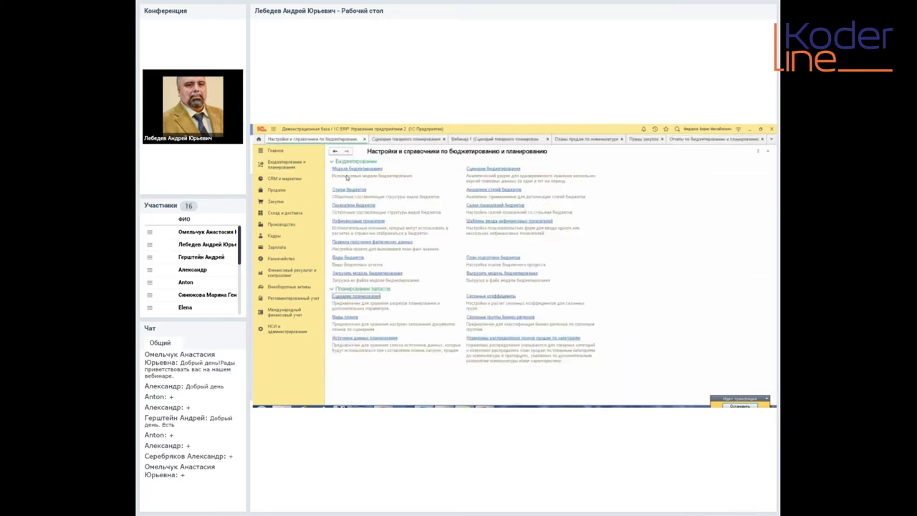
pyautogui.click(354, 301)
pyautogui.doubleClick(341, 205)
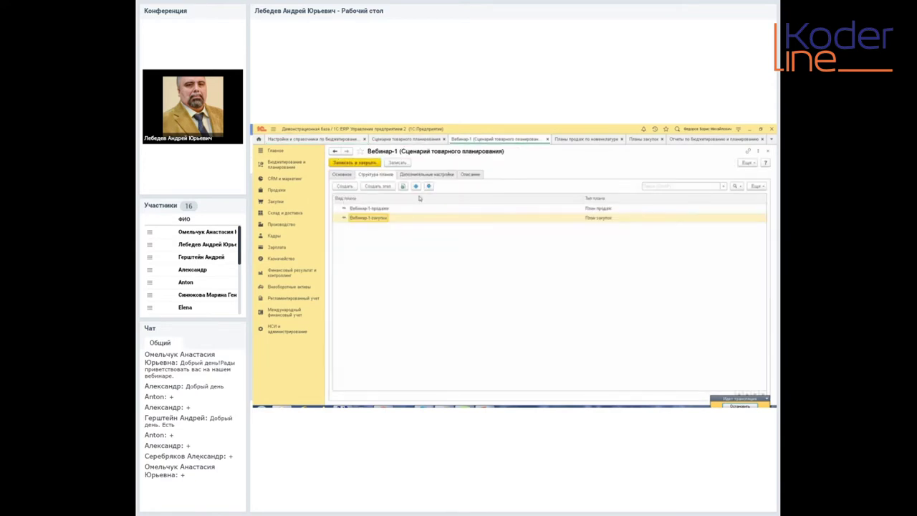
# Step: Create a new plan type in the scenario, set its use to "Плана остатков" and name it "Вебинар-1-остатки"
pyautogui.click(347, 188)
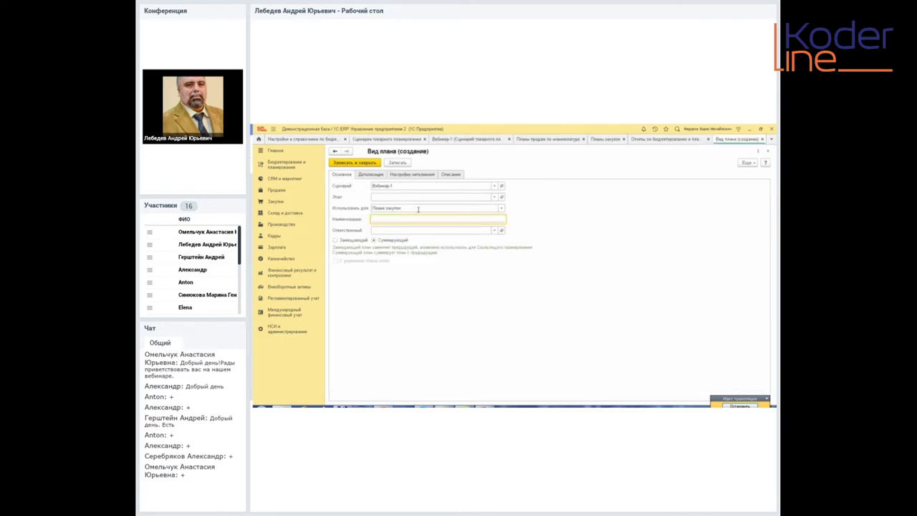
pyautogui.click(419, 208)
pyautogui.click(394, 227)
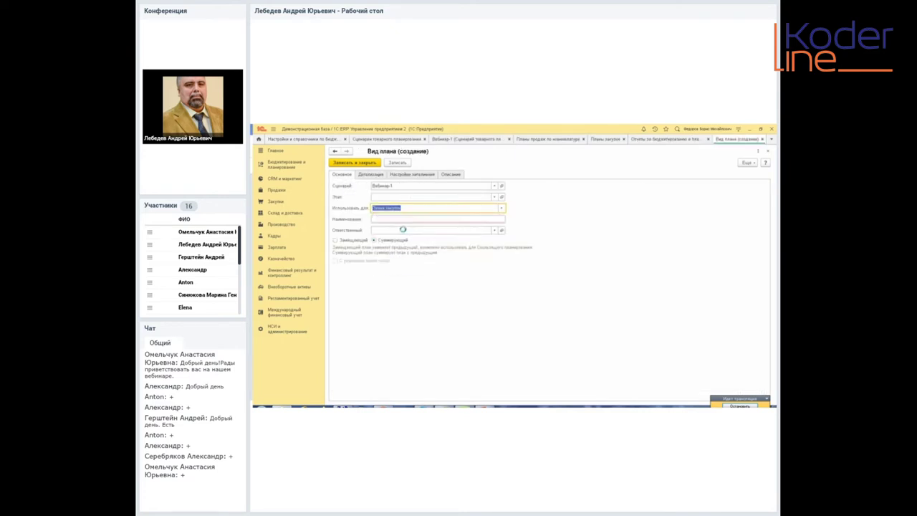
pyautogui.click(386, 218)
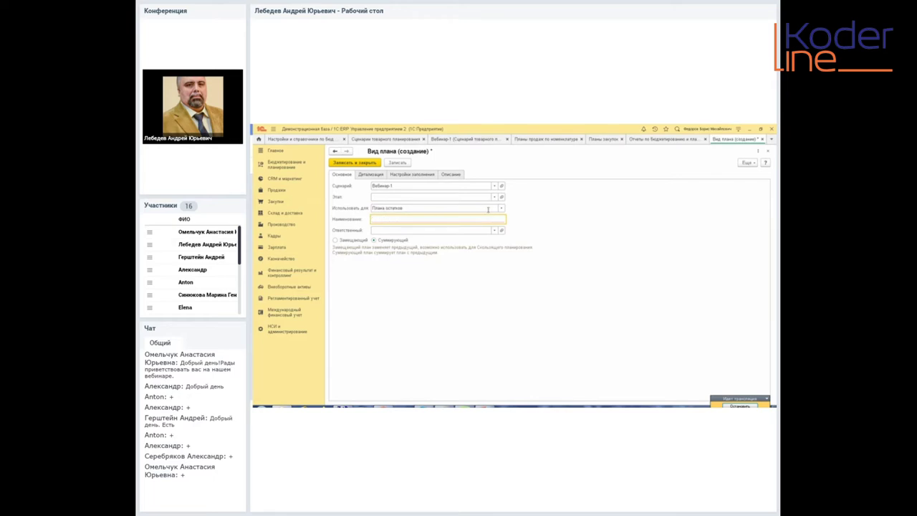
pyautogui.write('Б')
pyautogui.write('еби')
pyautogui.write('нар')
pyautogui.write('-1-остатк')
# Step: Enable detailing by warehouse for the stock plan type, then save and close both the plan type and the scenario
pyautogui.click(371, 174)
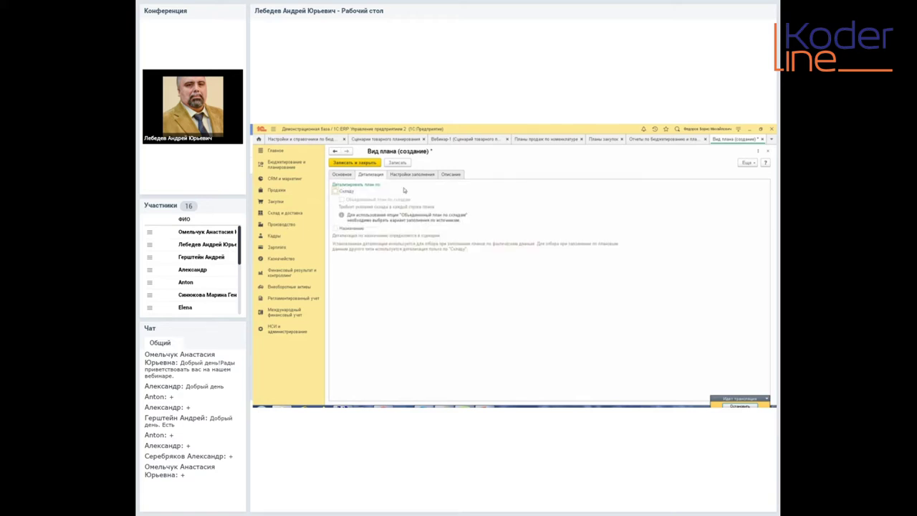
pyautogui.click(335, 191)
pyautogui.click(412, 174)
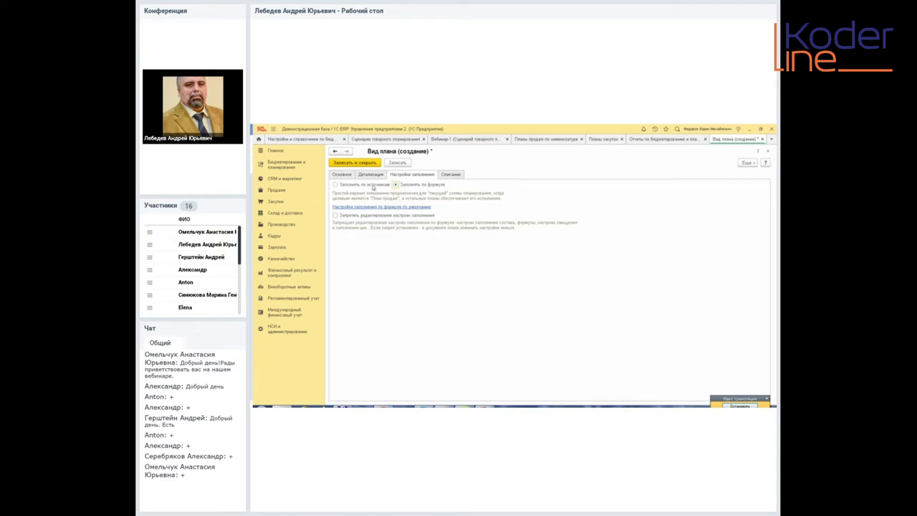
pyautogui.click(358, 163)
pyautogui.click(353, 162)
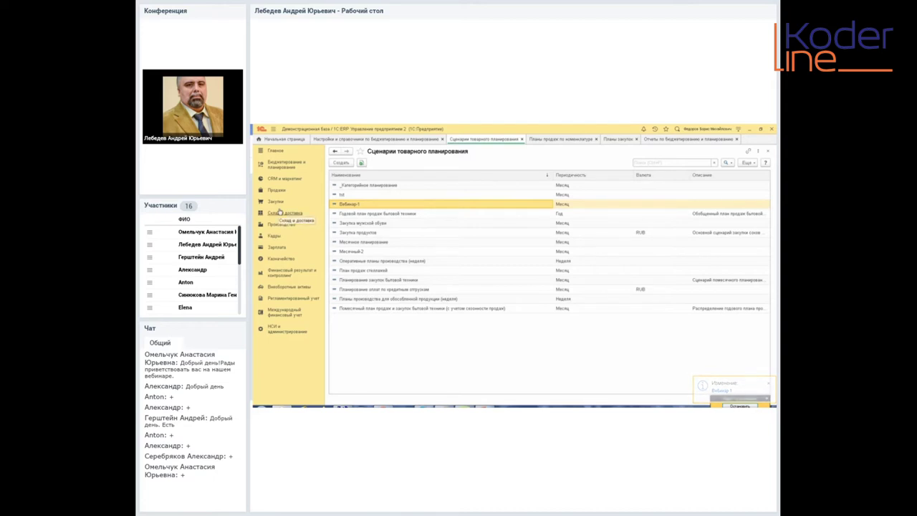
# Step: Create a new stock balance plan document with scenario "Вебинар-1" and accept updating its filling rules
pyautogui.click(285, 164)
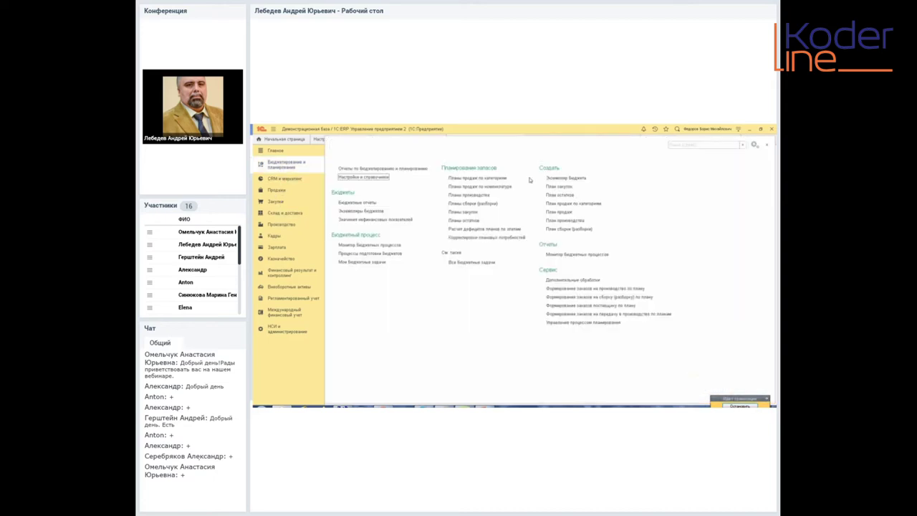
pyautogui.click(466, 222)
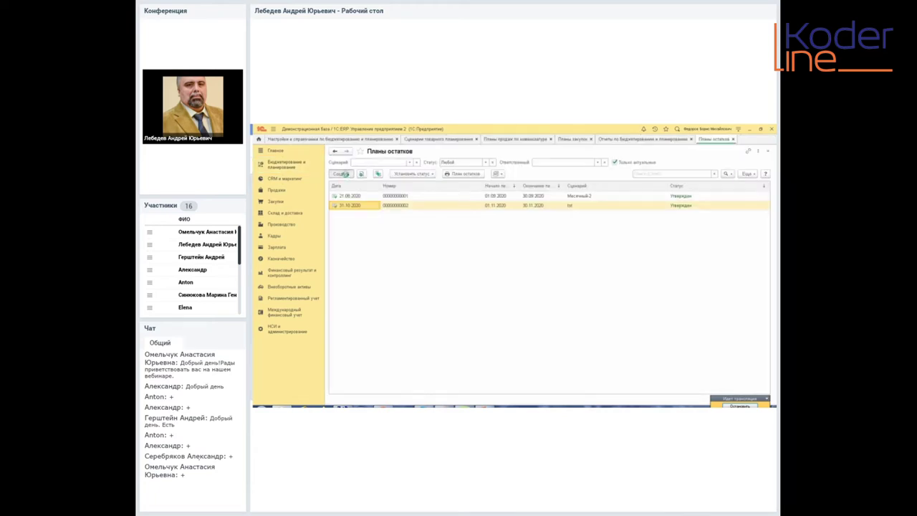
pyautogui.click(343, 174)
pyautogui.click(368, 208)
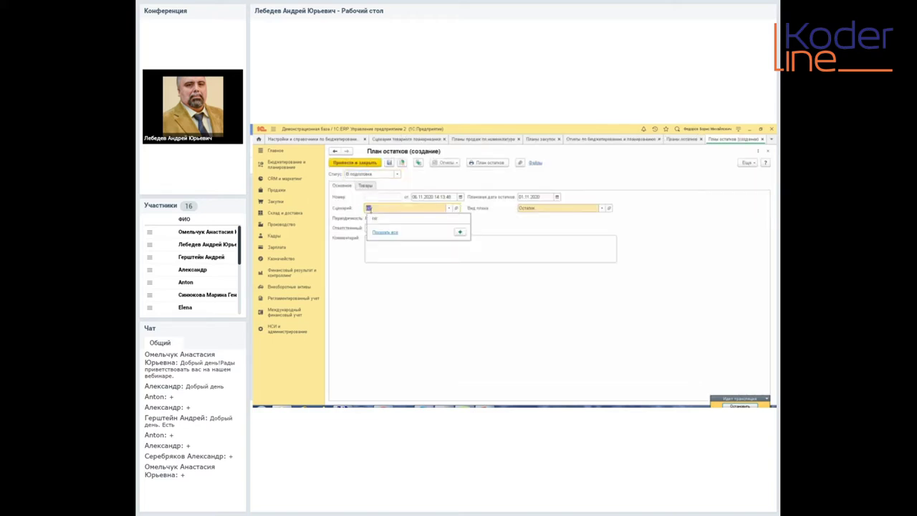
pyautogui.click(387, 218)
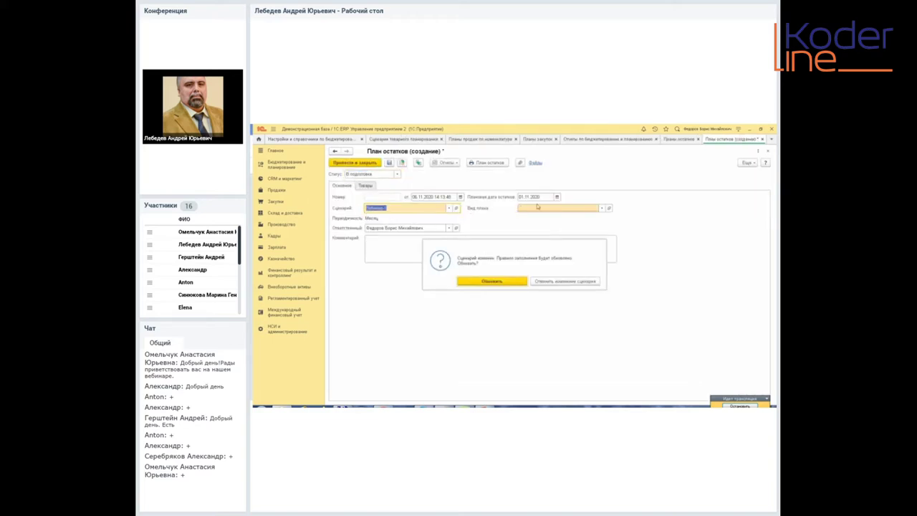
pyautogui.press('Return')
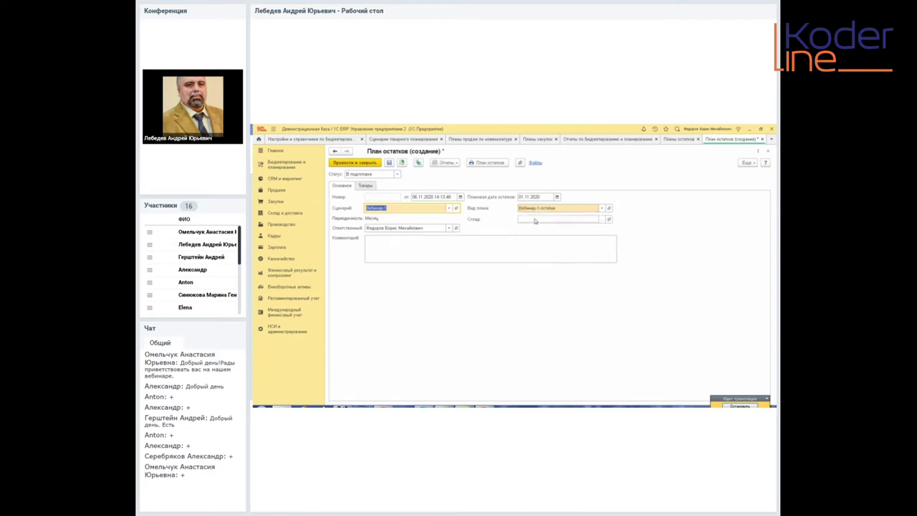
# Step: Set the stock plan's planned balance date to 01.12.2020 and its warehouse to "Основной склад"
pyautogui.click(558, 197)
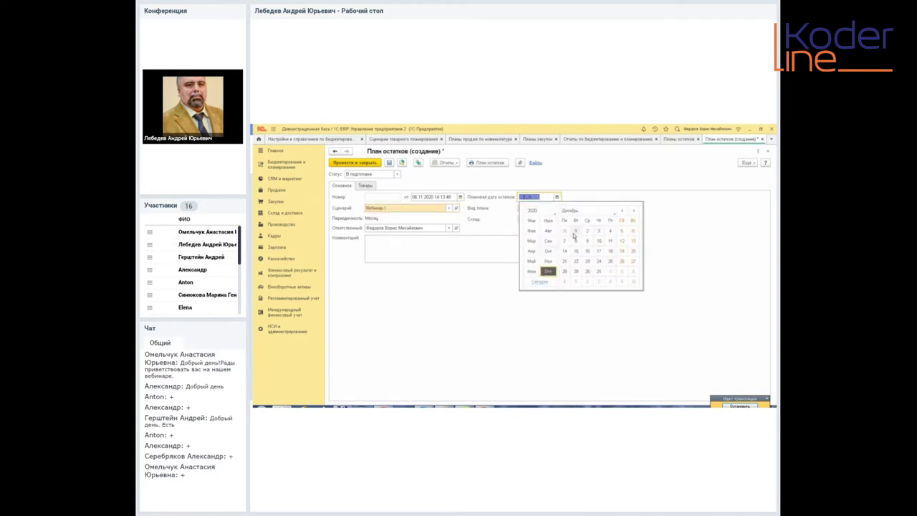
pyautogui.click(576, 232)
pyautogui.click(543, 219)
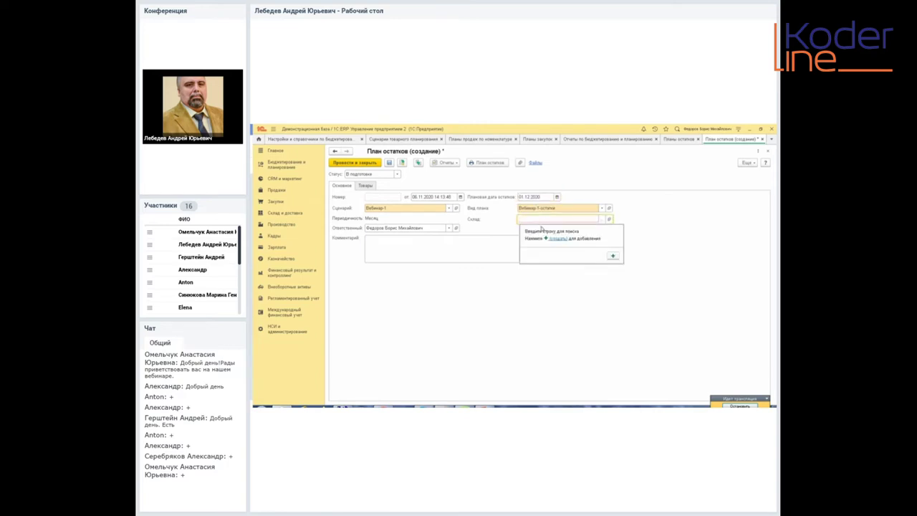
pyautogui.write('Осн')
pyautogui.press('Return')
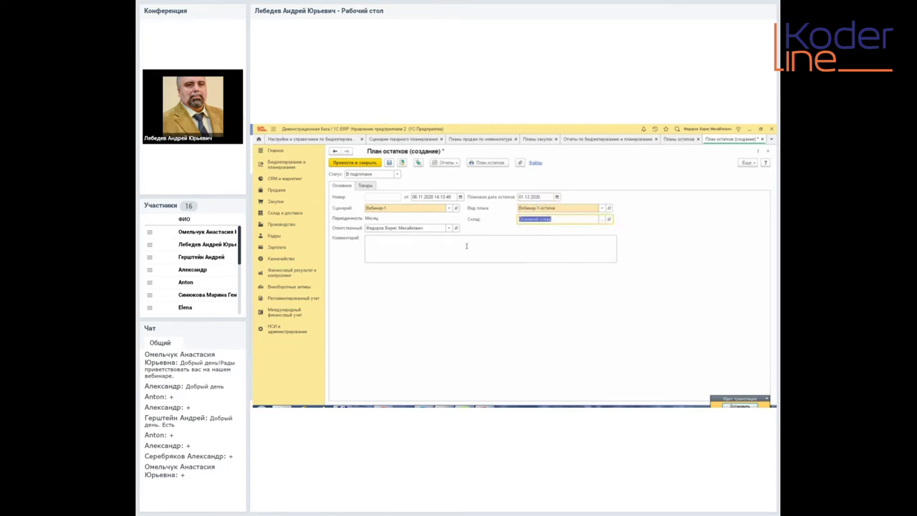
# Step: Examine the main, auxiliary and actual-data operands in the plan's filling formula, then cancel the formula and filling settings
pyautogui.click(366, 186)
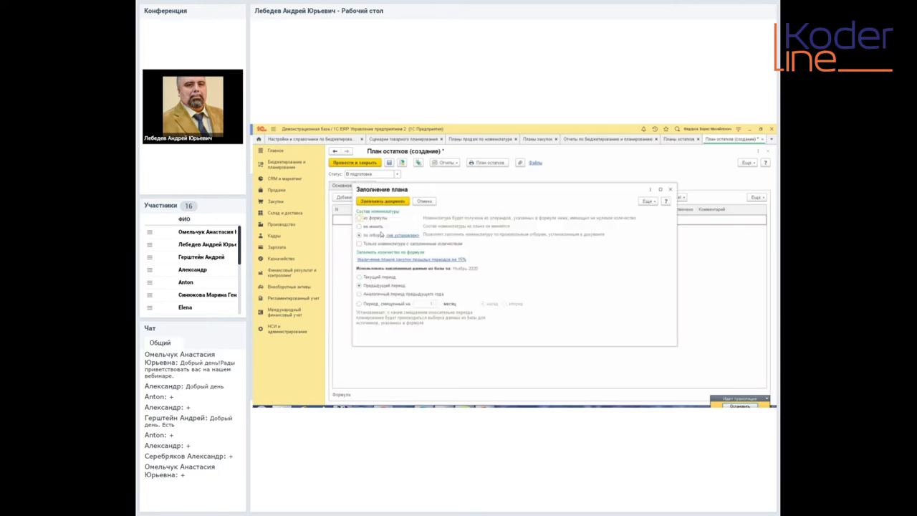
pyautogui.click(411, 257)
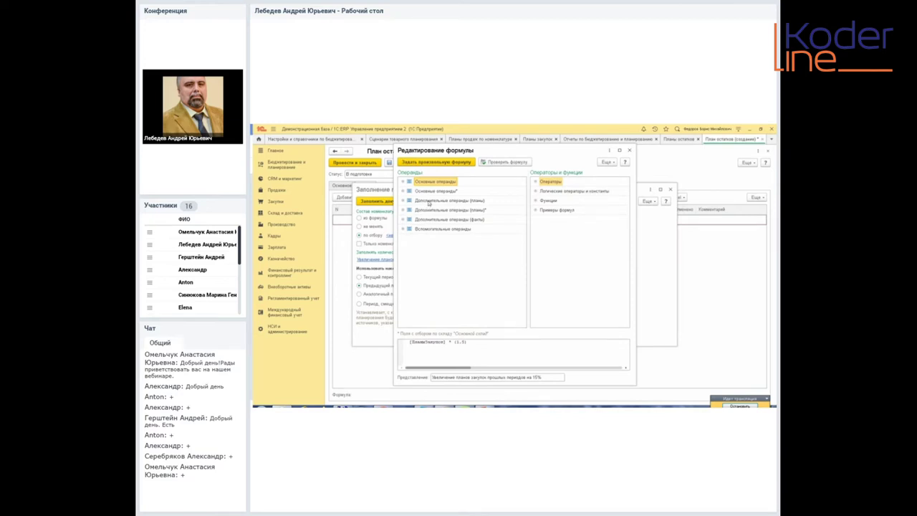
pyautogui.click(404, 192)
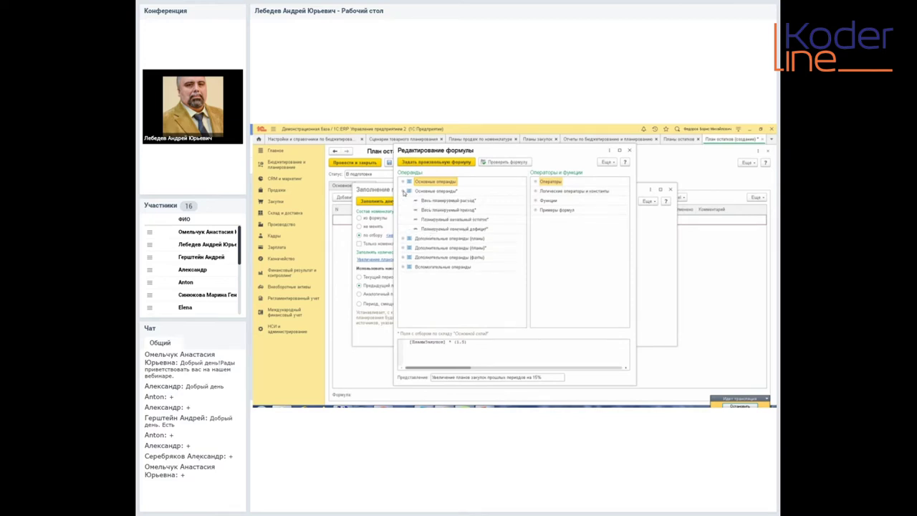
pyautogui.click(450, 220)
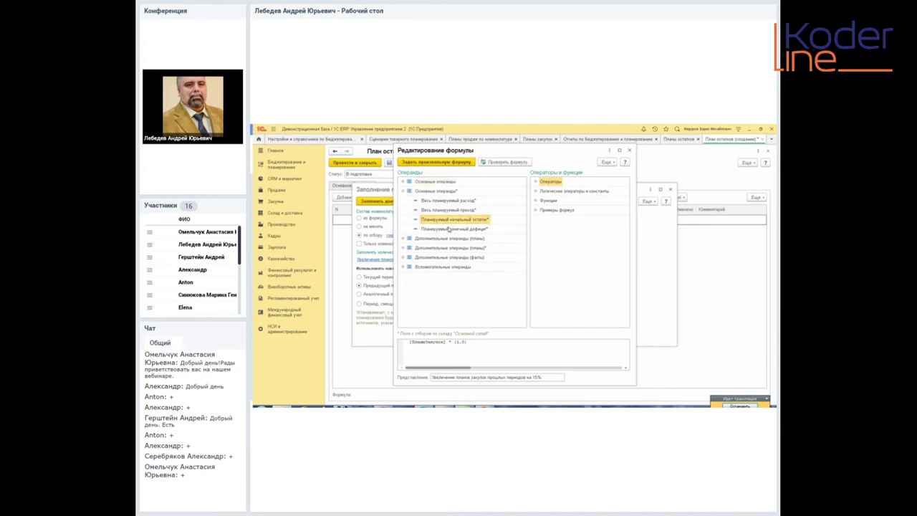
pyautogui.click(406, 266)
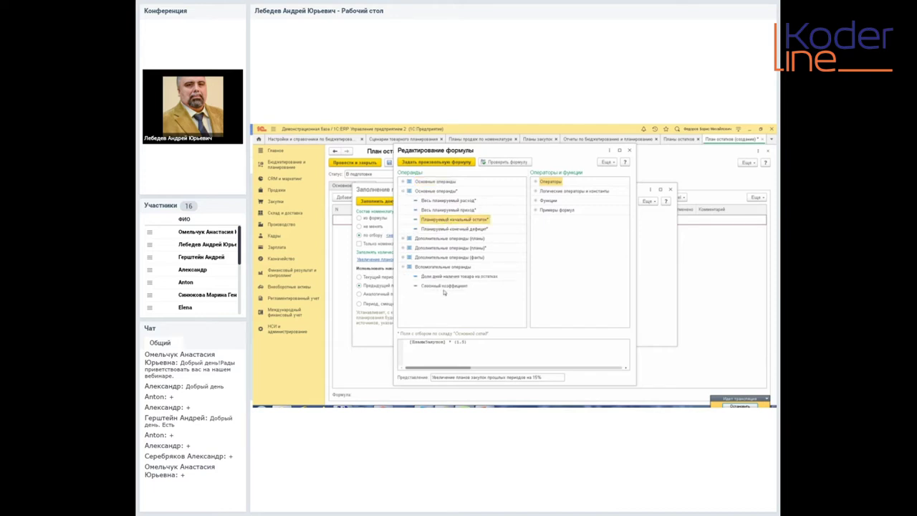
pyautogui.click(406, 257)
pyautogui.scroll(-2, 463, 270)
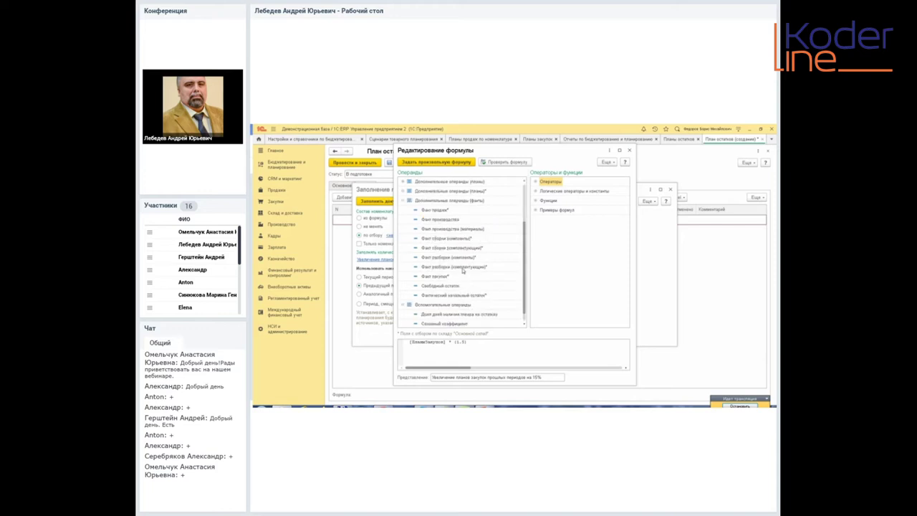
pyautogui.click(450, 286)
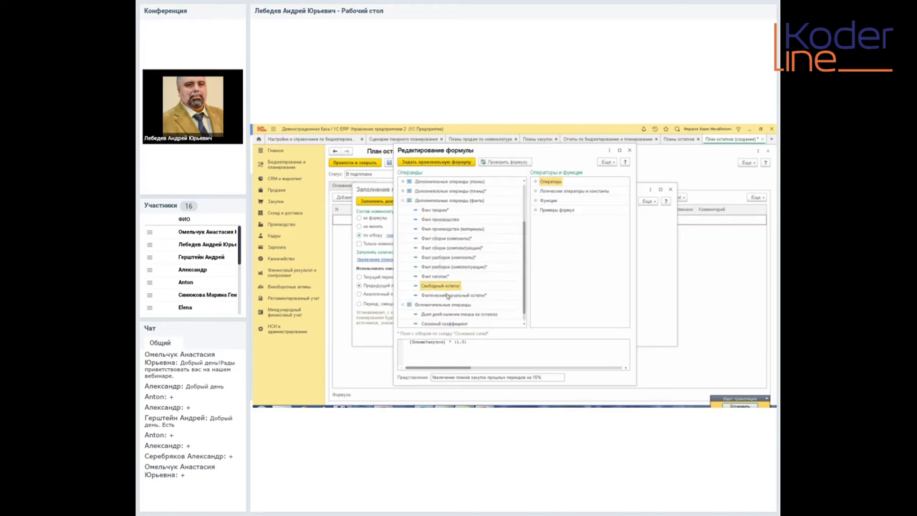
pyautogui.click(447, 296)
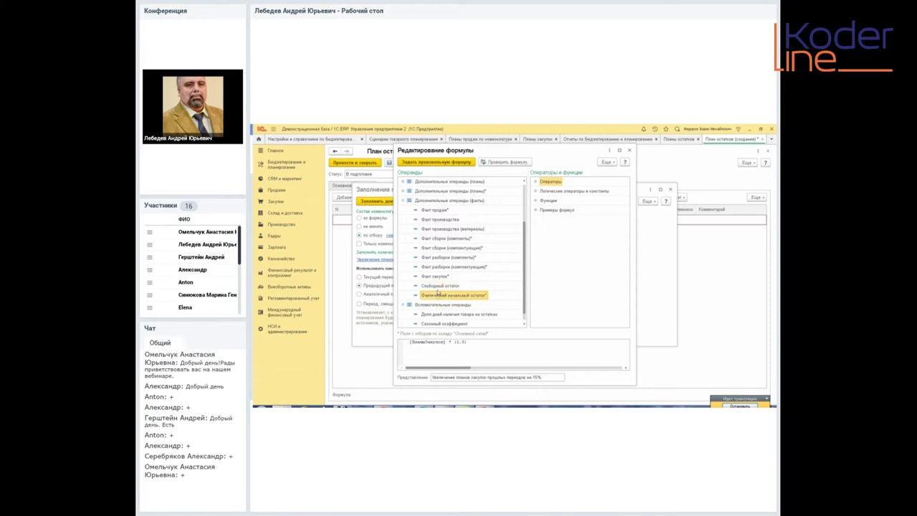
pyautogui.click(629, 151)
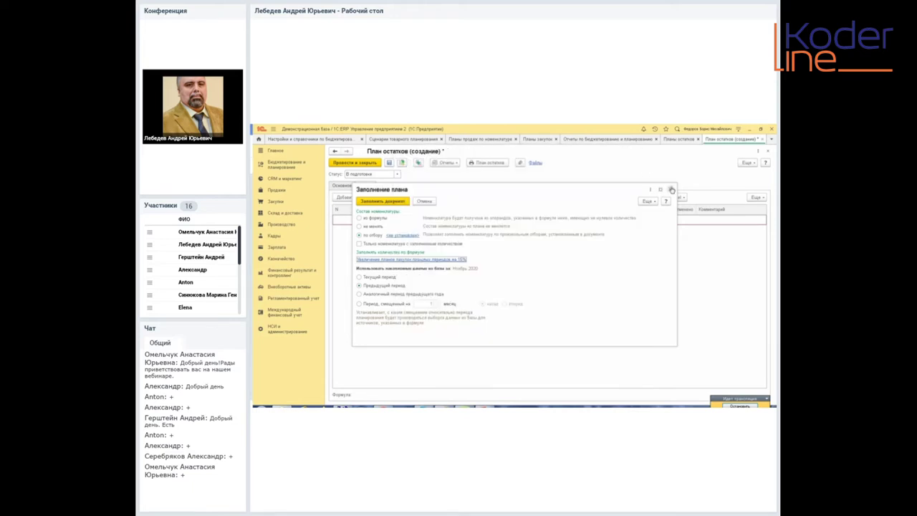
pyautogui.click(423, 202)
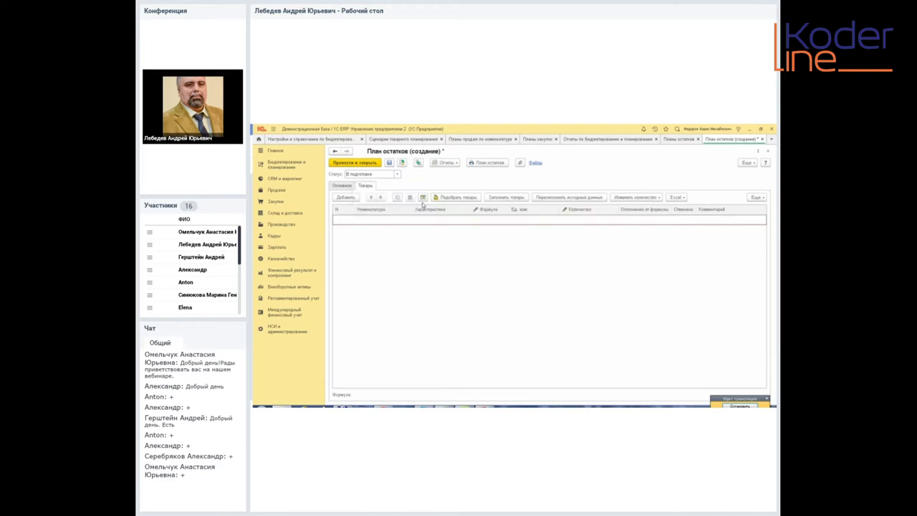
# Step: Add the item "Ксерокс" to the stock plan's goods with a quantity of 300
pyautogui.click(346, 197)
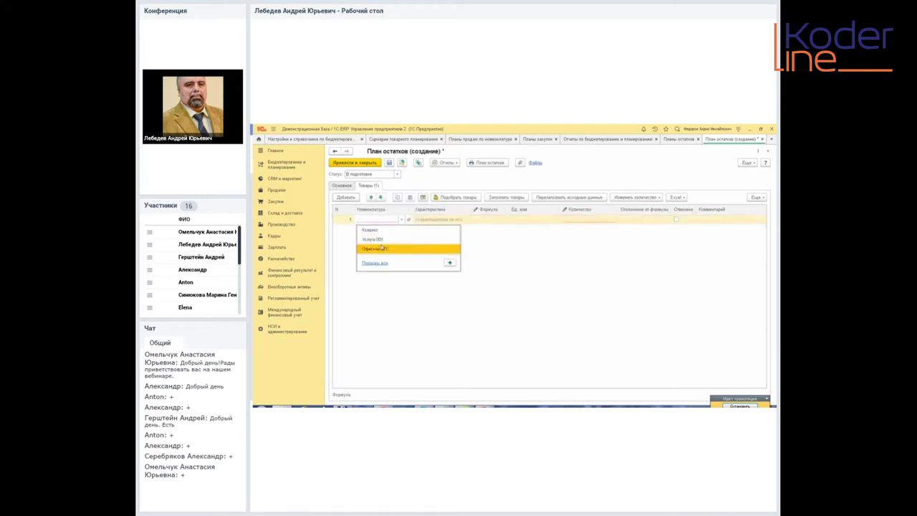
pyautogui.click(384, 218)
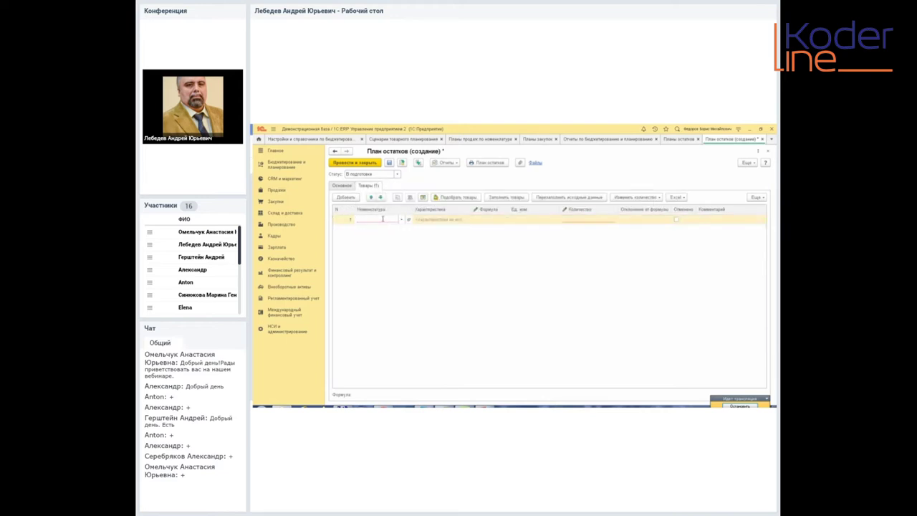
pyautogui.write('сиф')
pyautogui.press('Return')
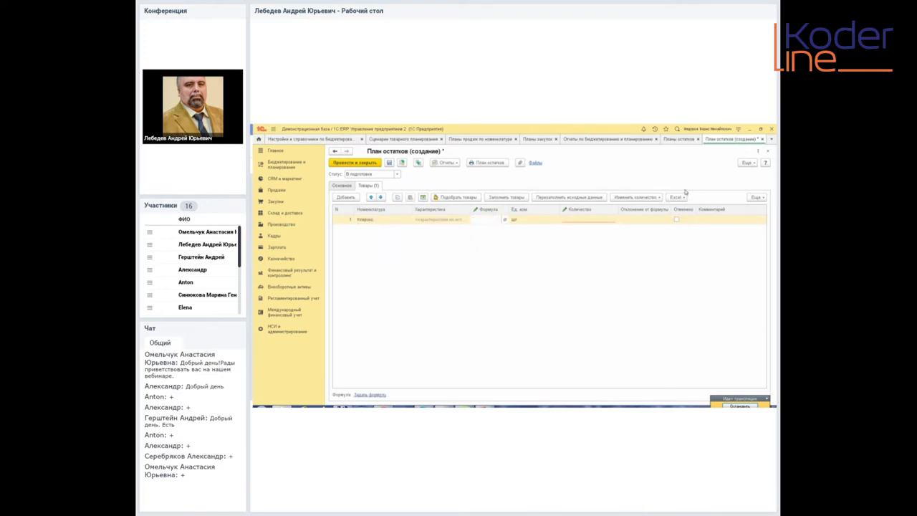
pyautogui.press('Tab')
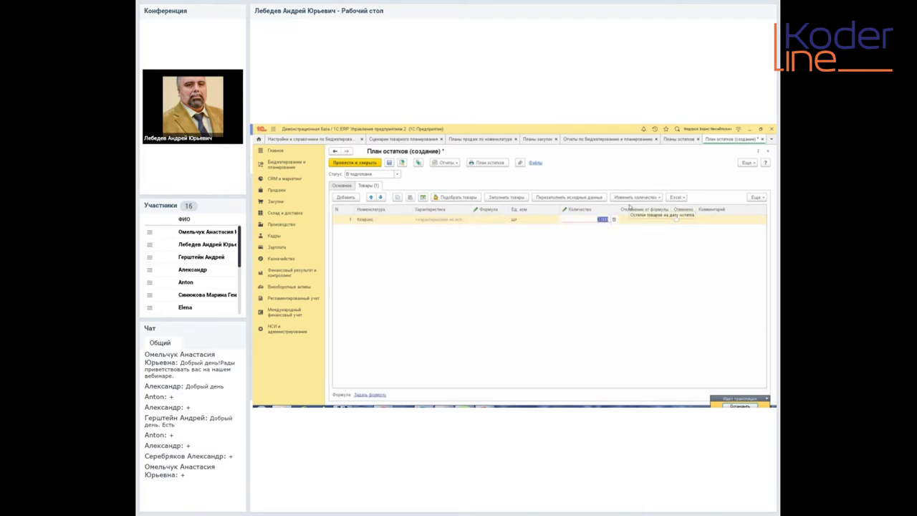
pyautogui.write('300')
pyautogui.press('Return')
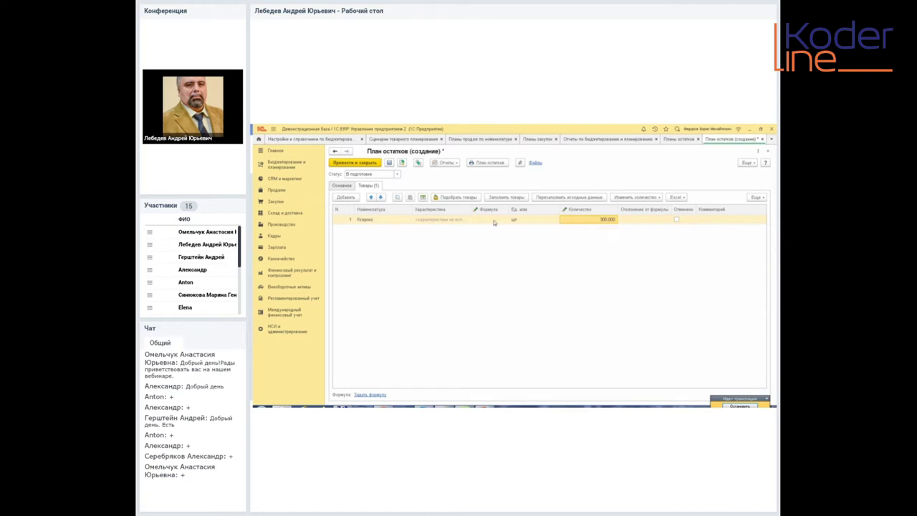
# Step: Set the stock plan's status to "Утвержден", then post and close the document
pyautogui.click(397, 174)
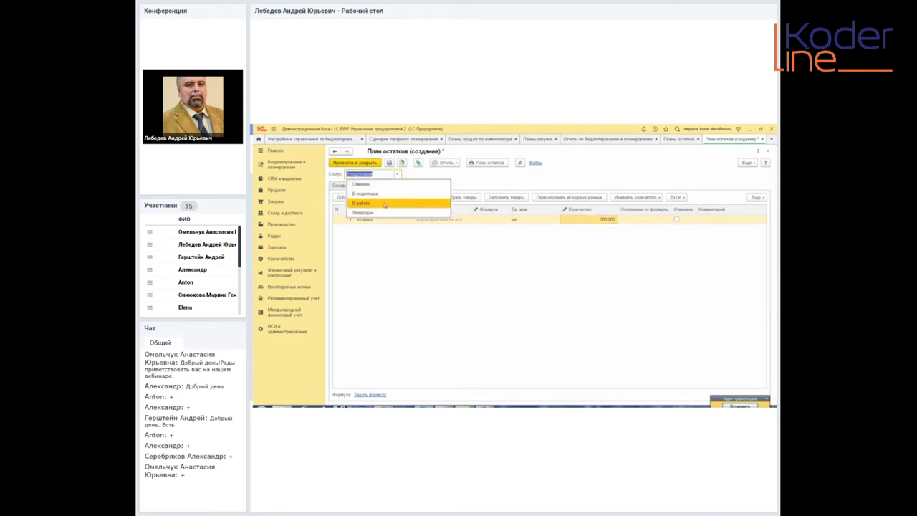
pyautogui.click(364, 213)
pyautogui.click(343, 186)
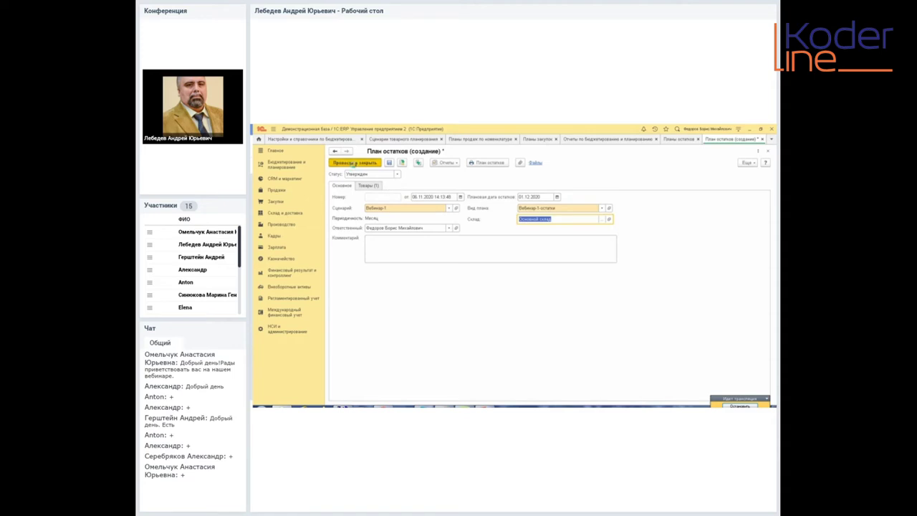
pyautogui.click(354, 164)
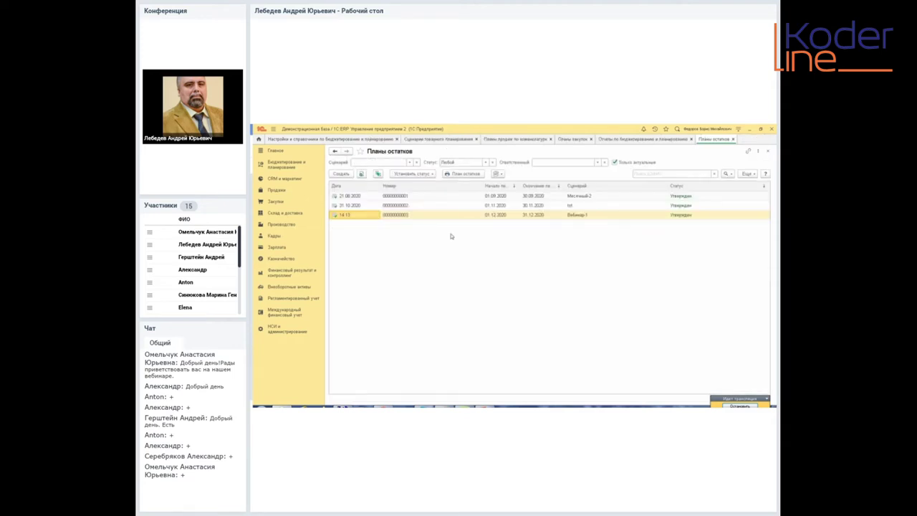
# Step: Generate the "Сбалансированность планов за период" report for scenario "Вебинар-1" over 01.12.2020–31.12.2020
pyautogui.click(626, 140)
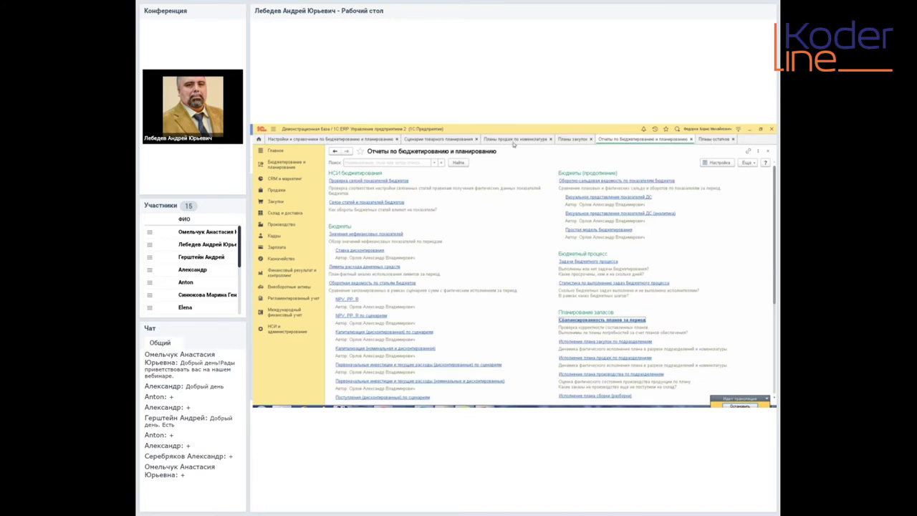
pyautogui.click(459, 140)
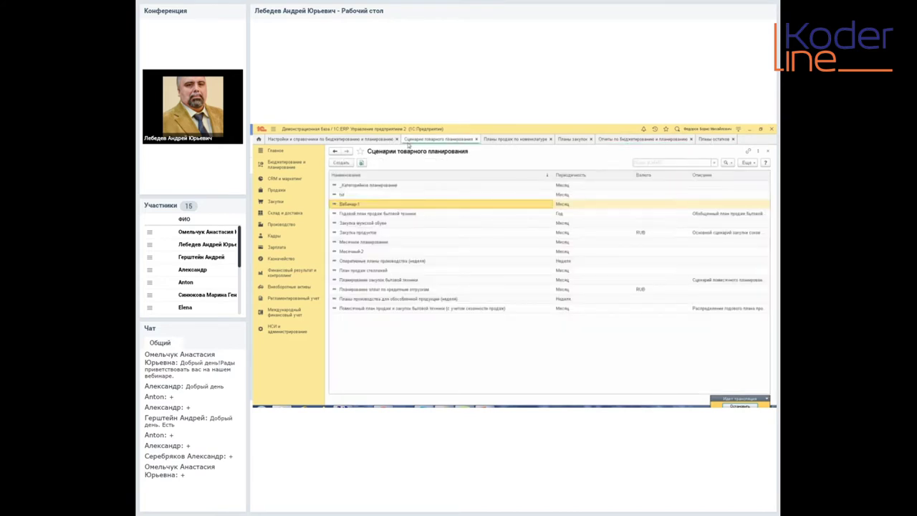
pyautogui.click(648, 140)
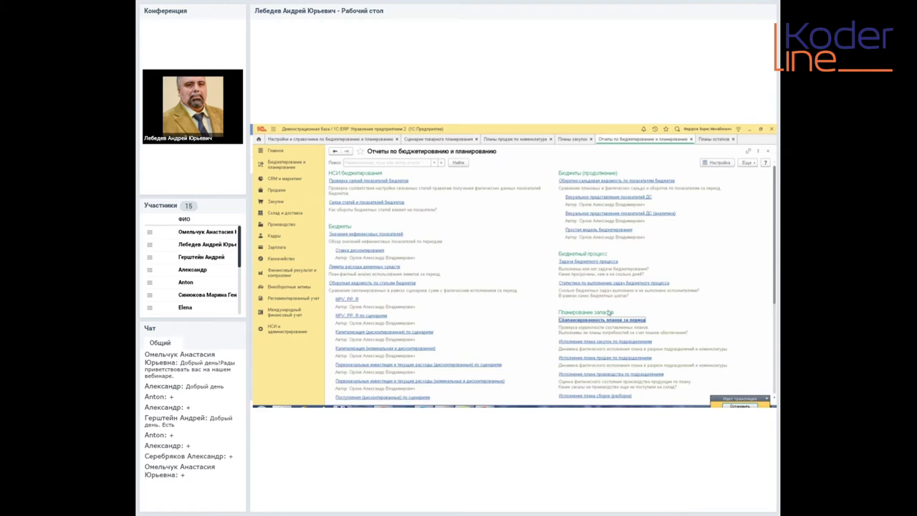
pyautogui.click(591, 320)
pyautogui.click(352, 175)
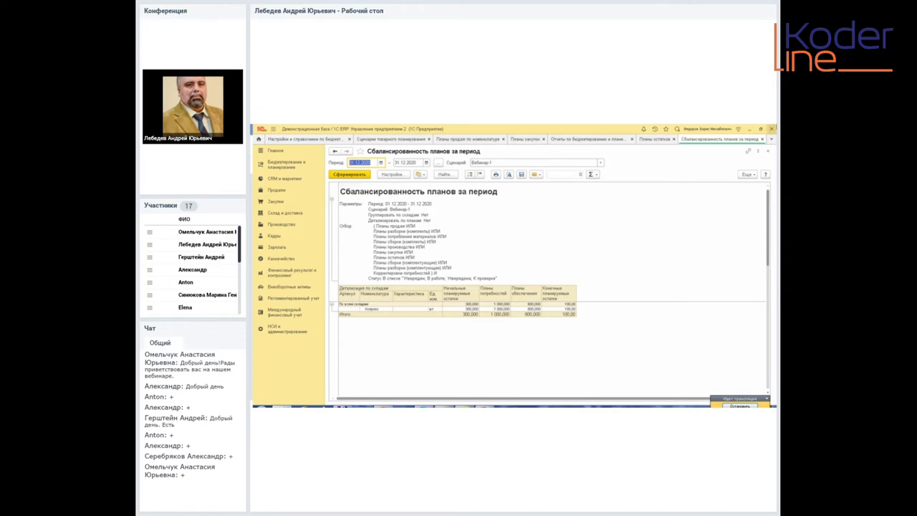
# Step: Close the plan balance report along with the open stock plan, report, purchase plan, sales plan and scenario lists
pyautogui.click(762, 139)
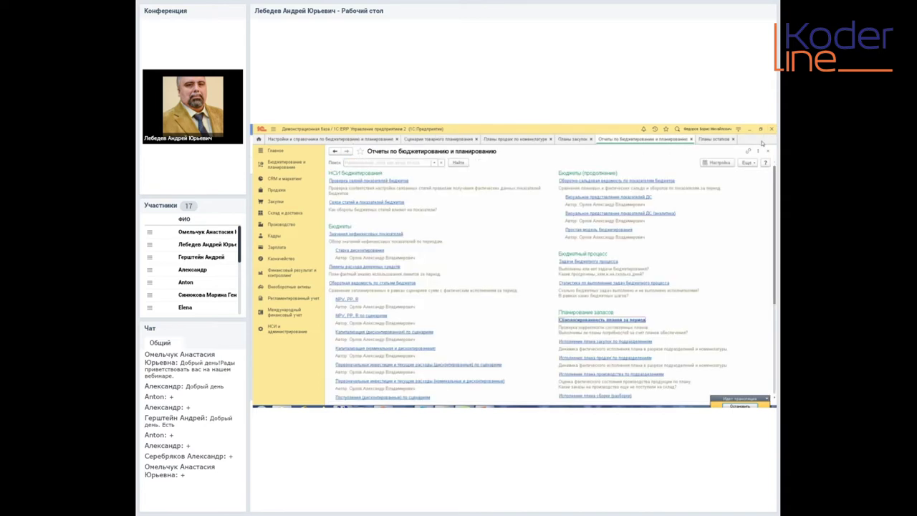
pyautogui.click(735, 139)
pyautogui.click(734, 139)
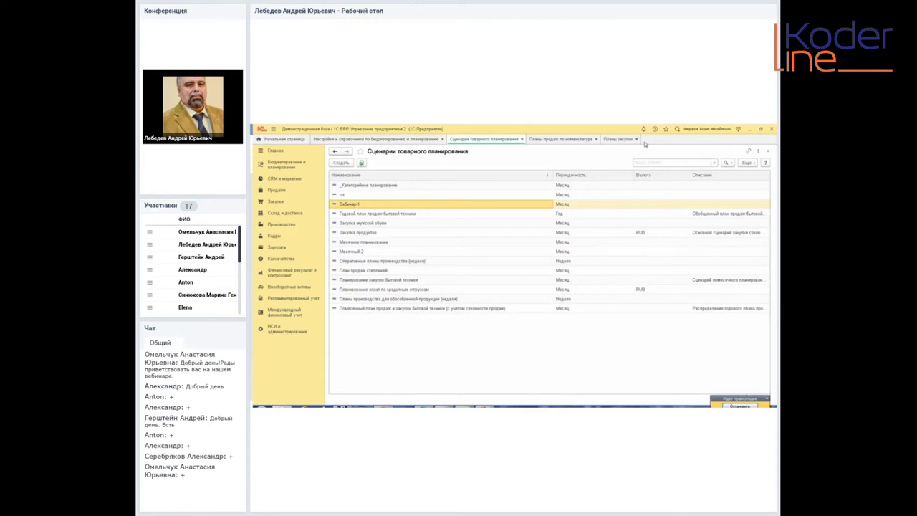
pyautogui.click(636, 139)
pyautogui.click(596, 139)
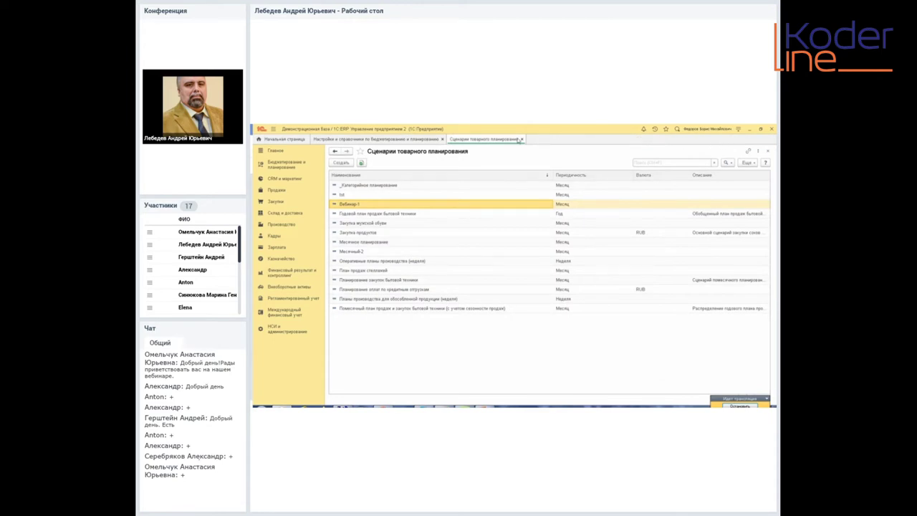
pyautogui.click(521, 139)
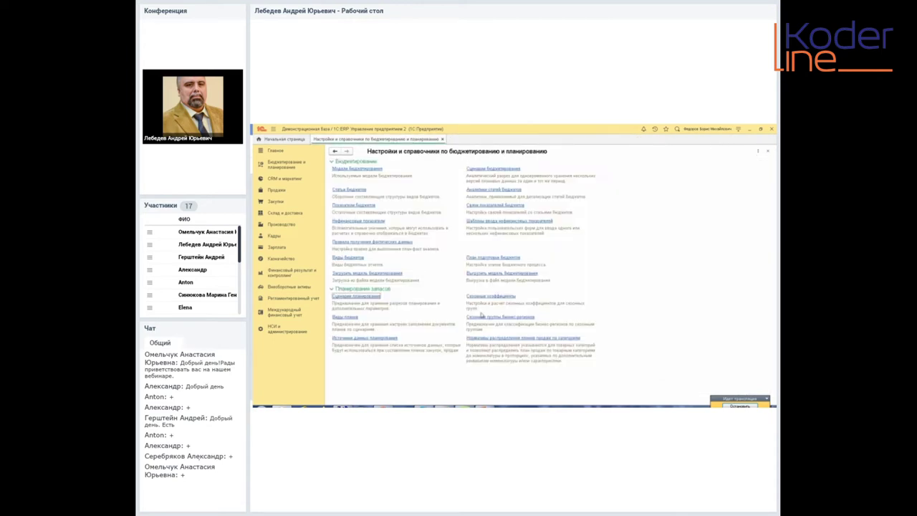
# Step: Create and save a planning scenario named "Вебинар-2" with periodicity "Месяц" and "Управление процессом планирования" enabled
pyautogui.click(359, 297)
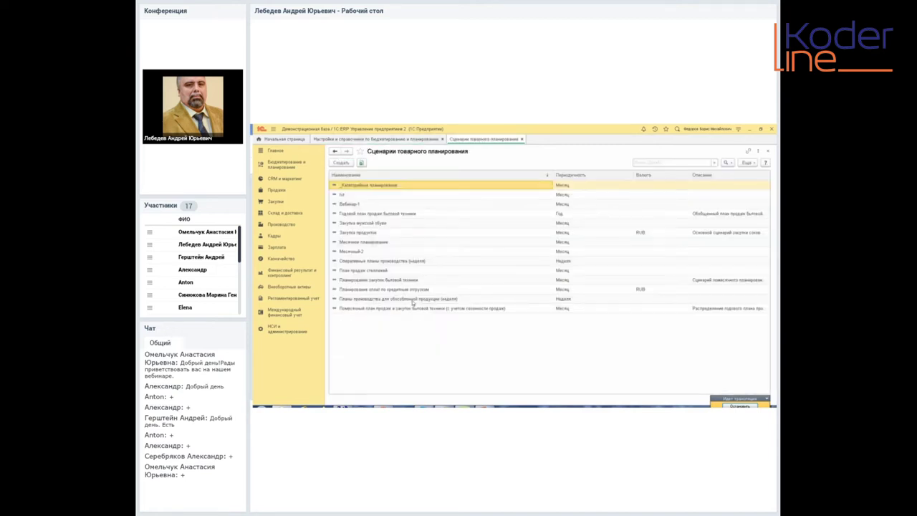
pyautogui.click(346, 163)
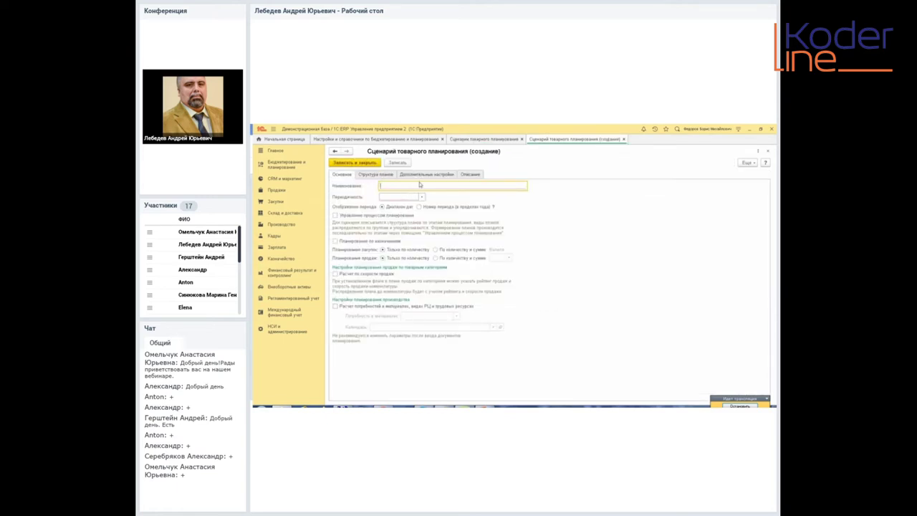
pyautogui.write('П')
pyautogui.click(423, 197)
pyautogui.click(404, 238)
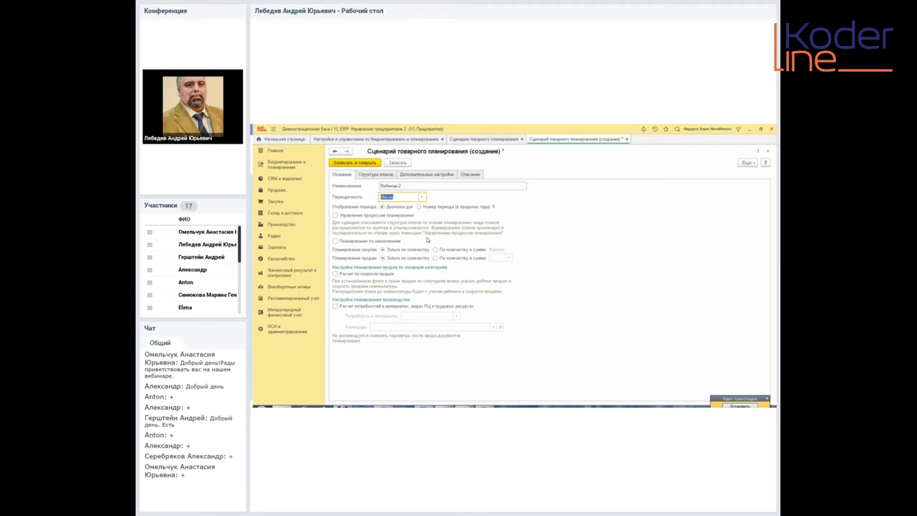
pyautogui.click(335, 215)
pyautogui.click(375, 175)
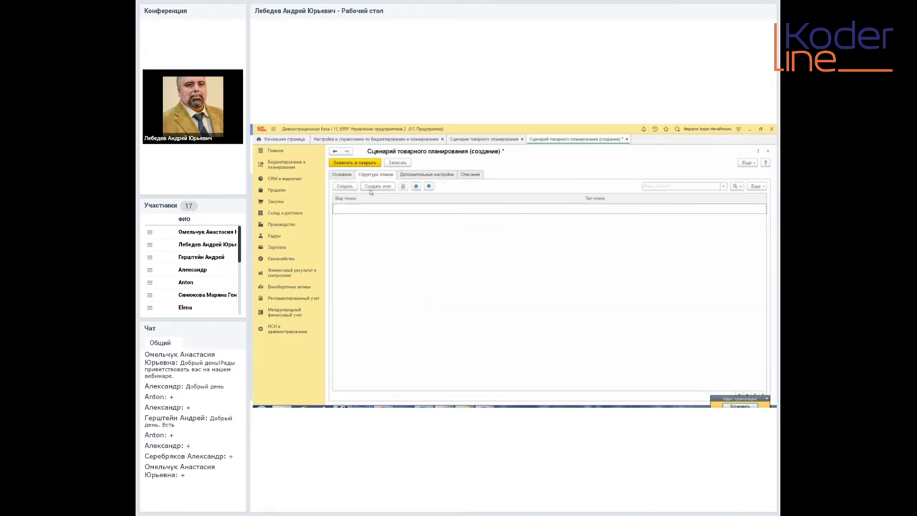
pyautogui.click(382, 187)
pyautogui.click(500, 282)
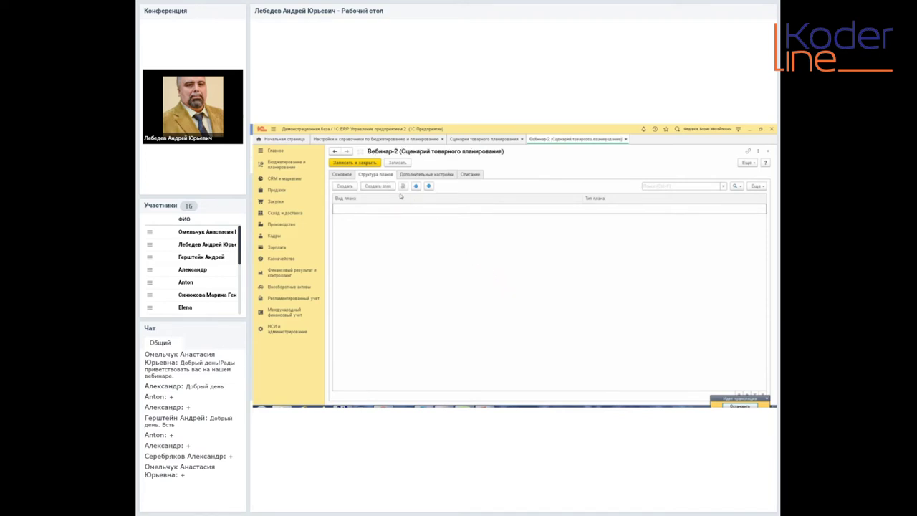
# Step: Add the stage "1. Определяем остатки" of type "Планирование остатков" to the scenario's plan structure
pyautogui.click(378, 185)
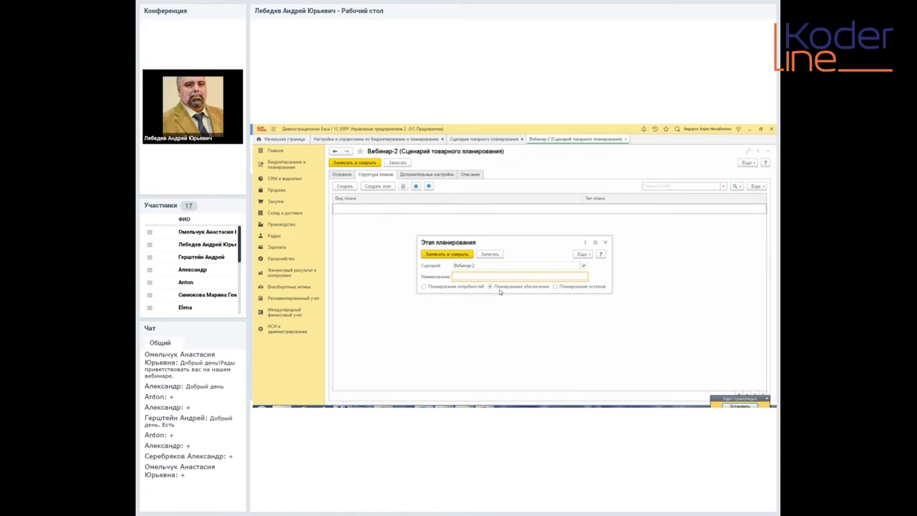
pyautogui.click(556, 287)
pyautogui.click(500, 278)
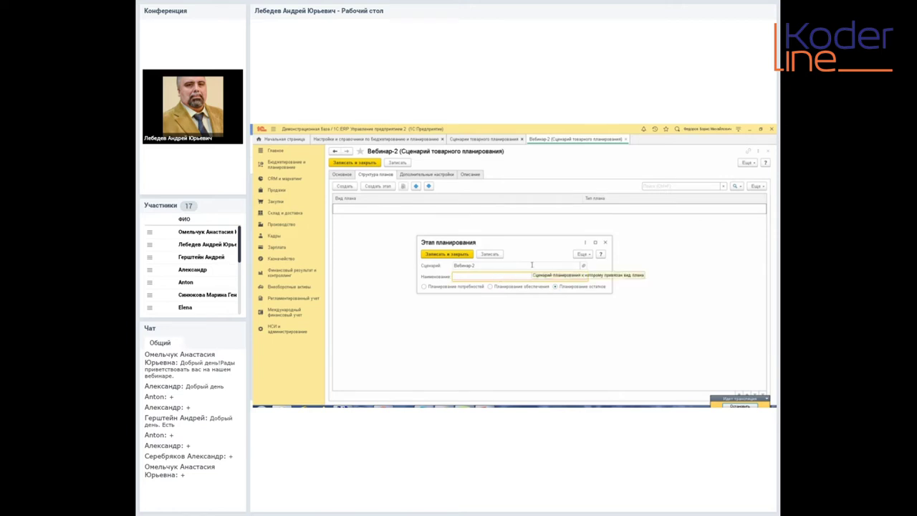
pyautogui.write('Б. Бпределяем')
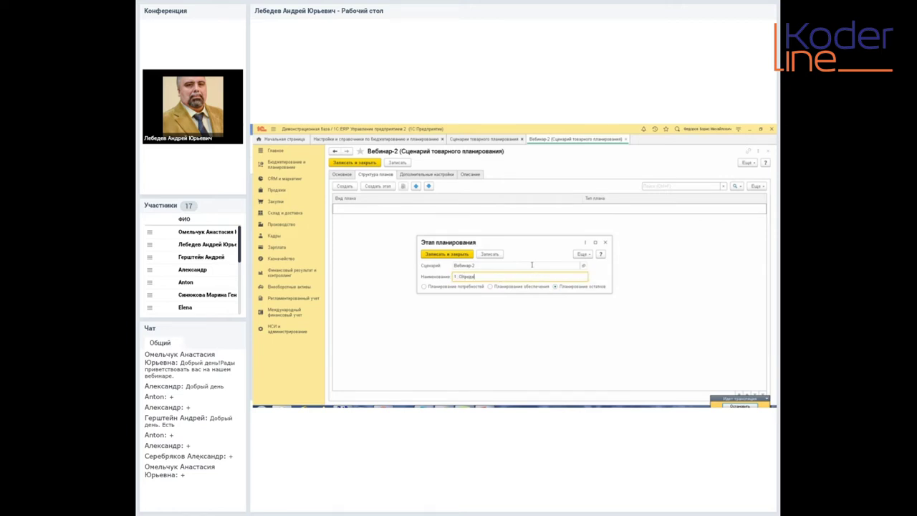
pyautogui.write(' остатки')
pyautogui.click(440, 257)
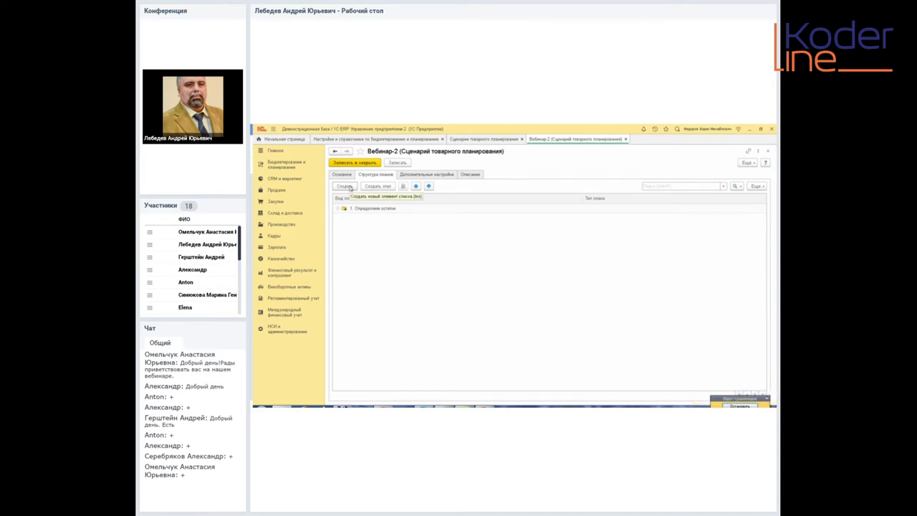
# Step: Add the stage "2. Вносим продажи" of type "Планирование потребностей" to the scenario's plan structure
pyautogui.click(379, 186)
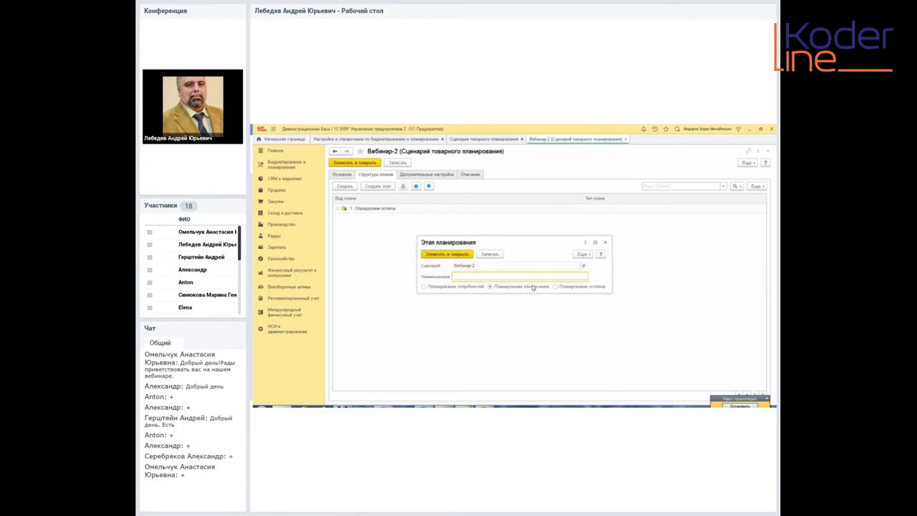
pyautogui.write('З Внешни')
pyautogui.hotkey('shift', 'Tab')
pyautogui.click(423, 287)
pyautogui.click(434, 254)
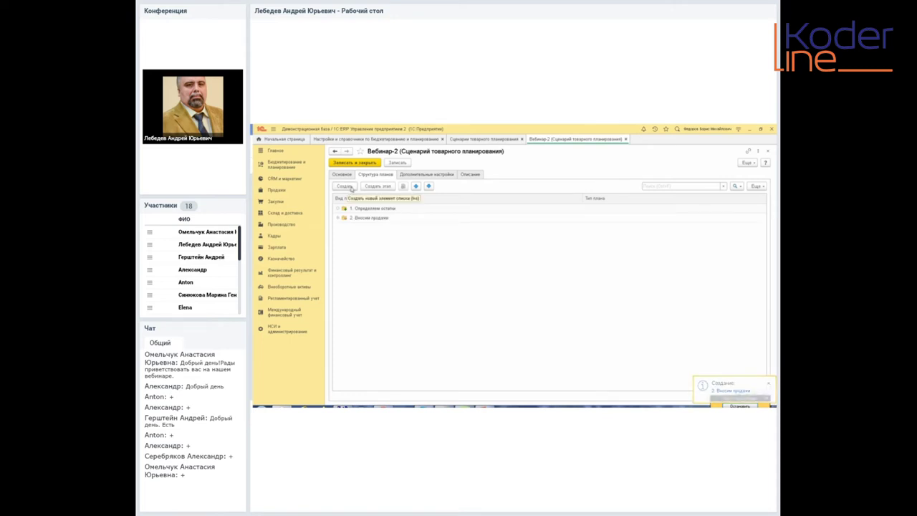
# Step: Add the stage "3. Рассчитываем закупки" of type "Планирование обеспечения" to the scenario's plan structure
pyautogui.click(371, 188)
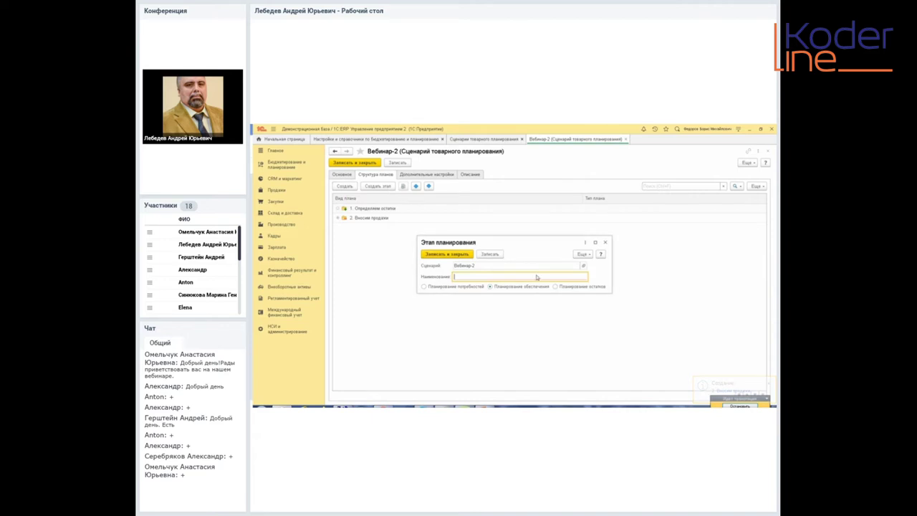
pyautogui.write('Расч')
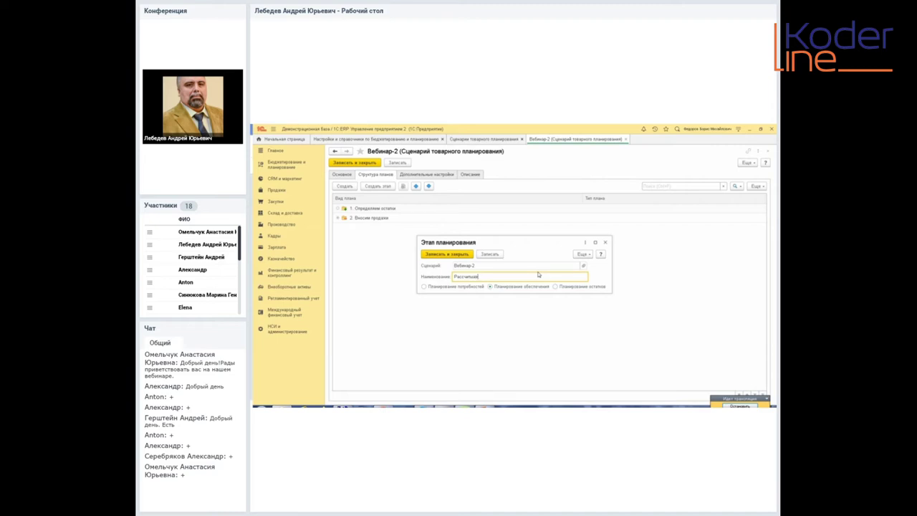
pyautogui.write('читываем ракупки')
pyautogui.press('Home')
pyautogui.write('3.')
pyautogui.click(448, 254)
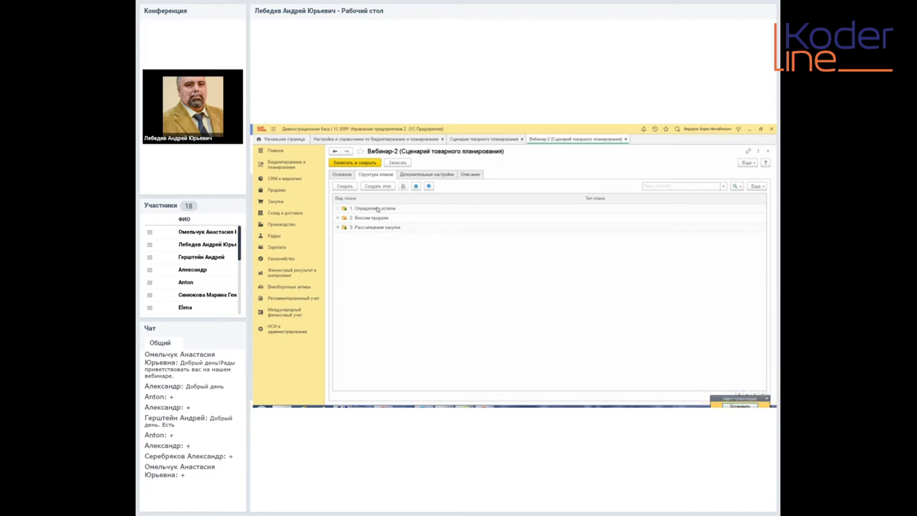
# Step: Create a stock plan kind "Вебинар-2-остатки" under the stage "1. Определяем остатки" and detail it by warehouse
pyautogui.click(381, 209)
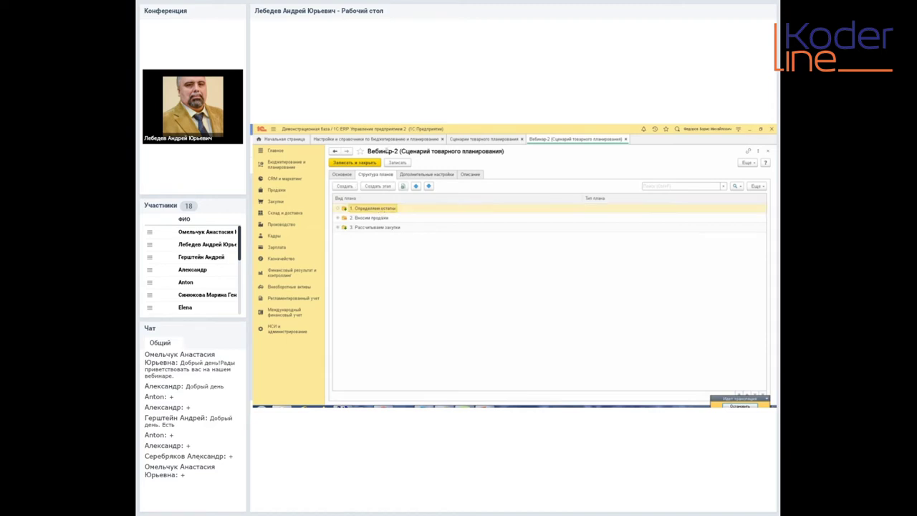
pyautogui.click(345, 186)
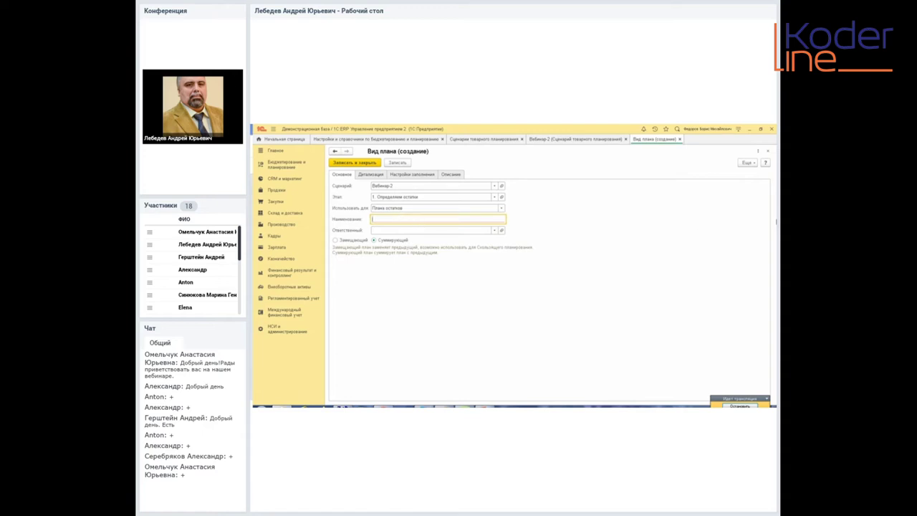
pyautogui.write('Вебинар-2-остатки')
pyautogui.click(372, 176)
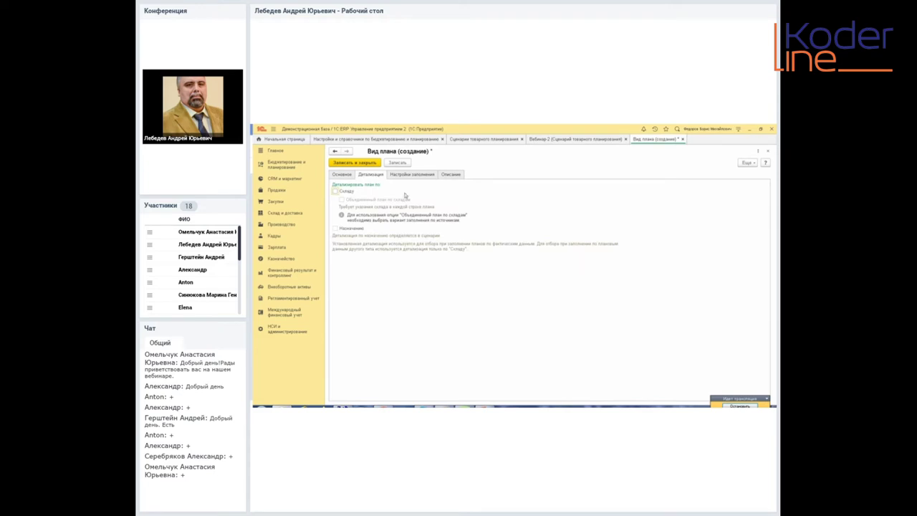
pyautogui.click(334, 191)
# Step: Save the stock plan kind to examine its default formula filling settings, then close them without changes
pyautogui.click(417, 177)
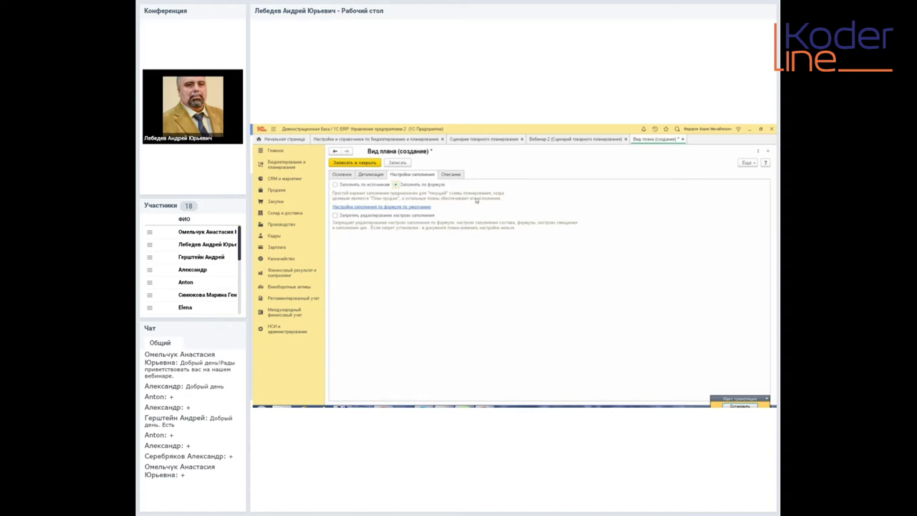
pyautogui.click(451, 175)
pyautogui.click(423, 177)
pyautogui.click(387, 207)
pyautogui.click(529, 281)
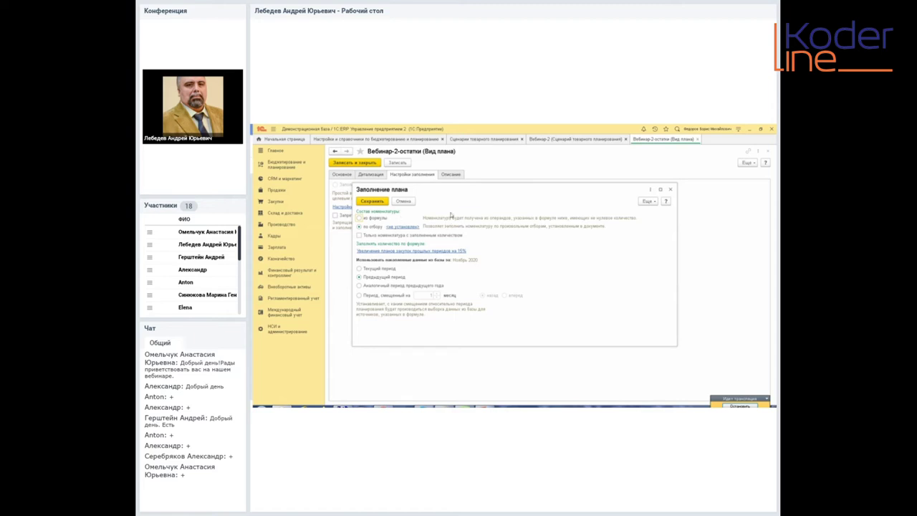
pyautogui.click(670, 189)
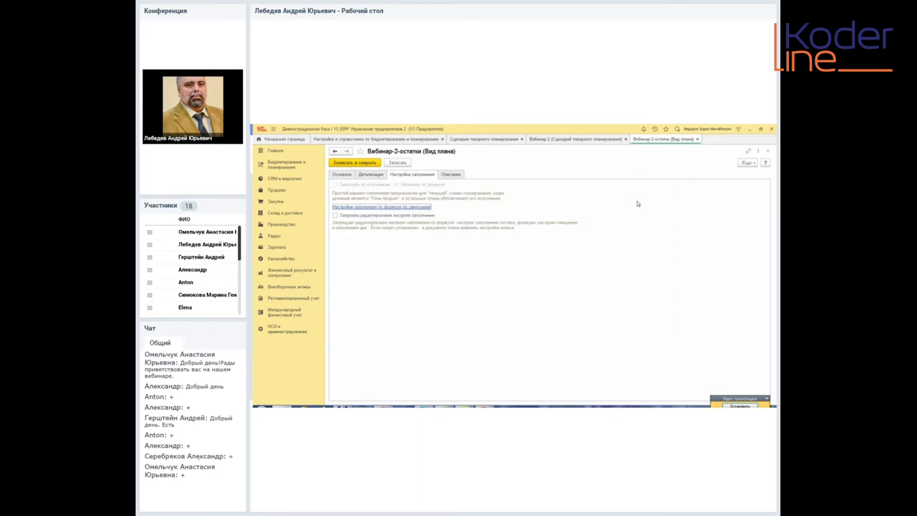
# Step: Review the stock plan kind's main, detail and filling settings, then save and close it
pyautogui.click(374, 178)
pyautogui.click(346, 179)
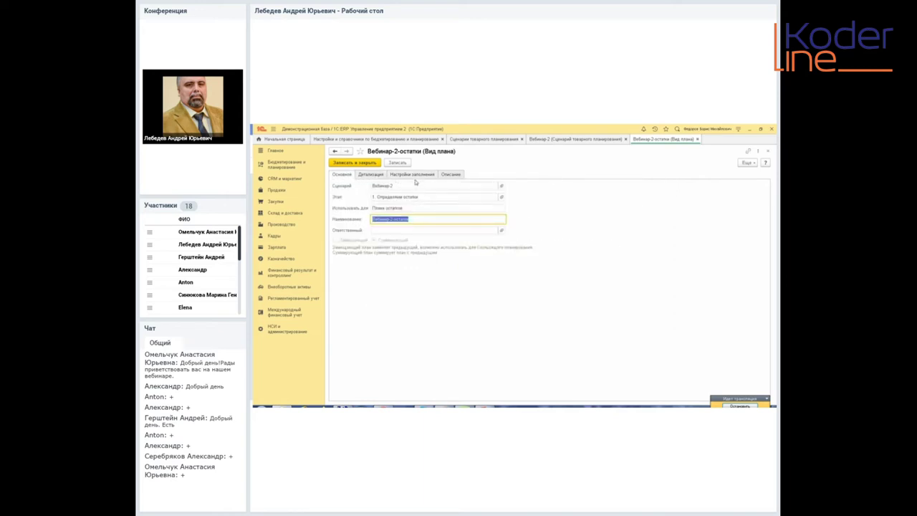
pyautogui.click(416, 179)
pyautogui.click(382, 179)
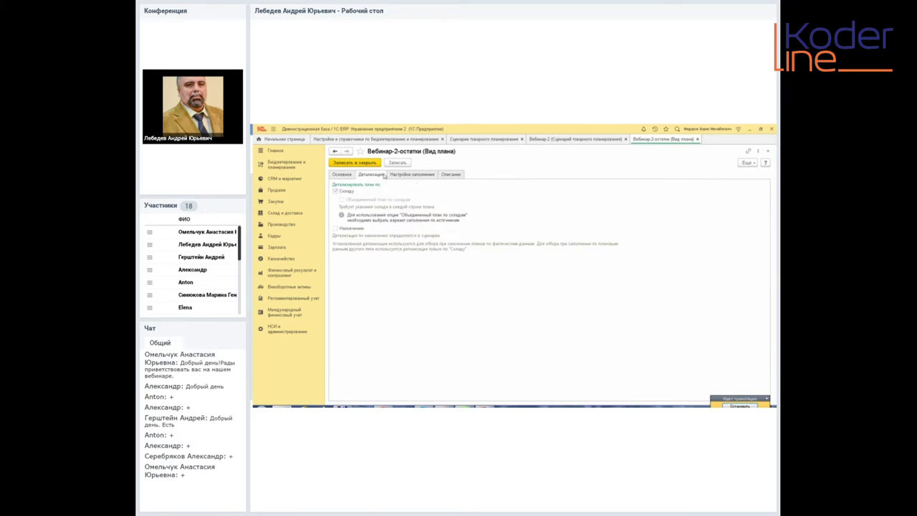
pyautogui.click(357, 166)
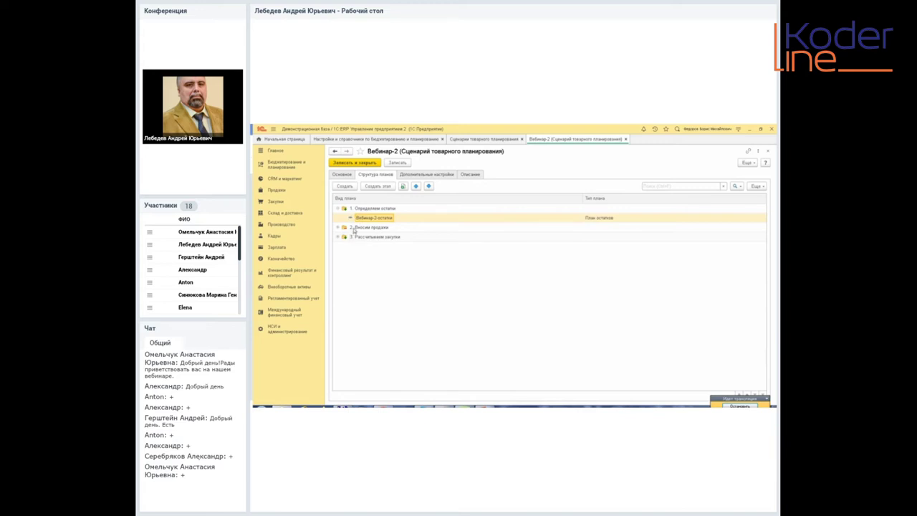
# Step: Create the sales plan kind "Вебинар-2-продажи" under the stage "2. Вносим продажи", detail it by warehouse, and save and close it
pyautogui.click(371, 227)
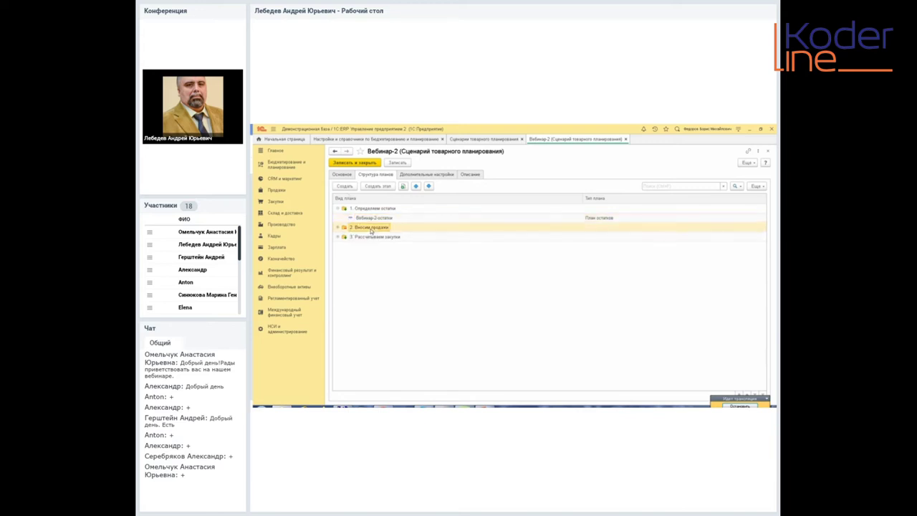
pyautogui.click(344, 186)
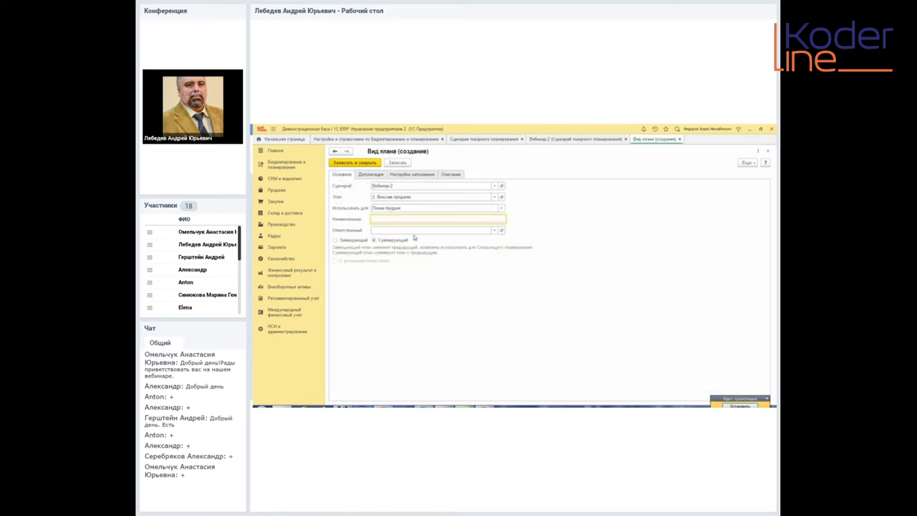
pyautogui.write('Вебинар-2-продажи')
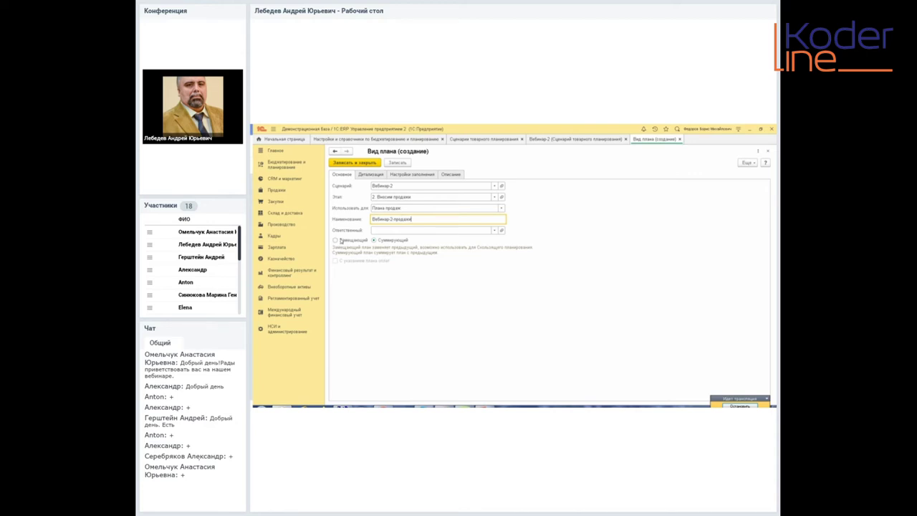
pyautogui.click(378, 177)
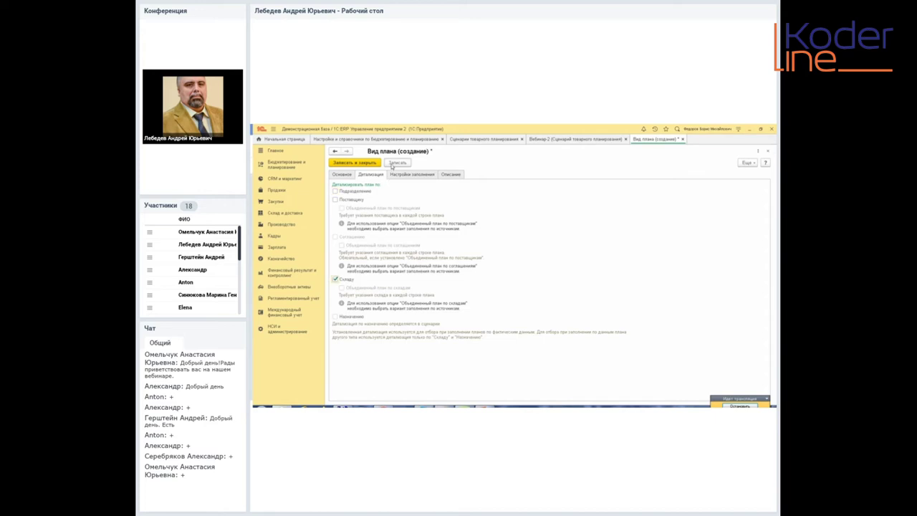
pyautogui.click(344, 177)
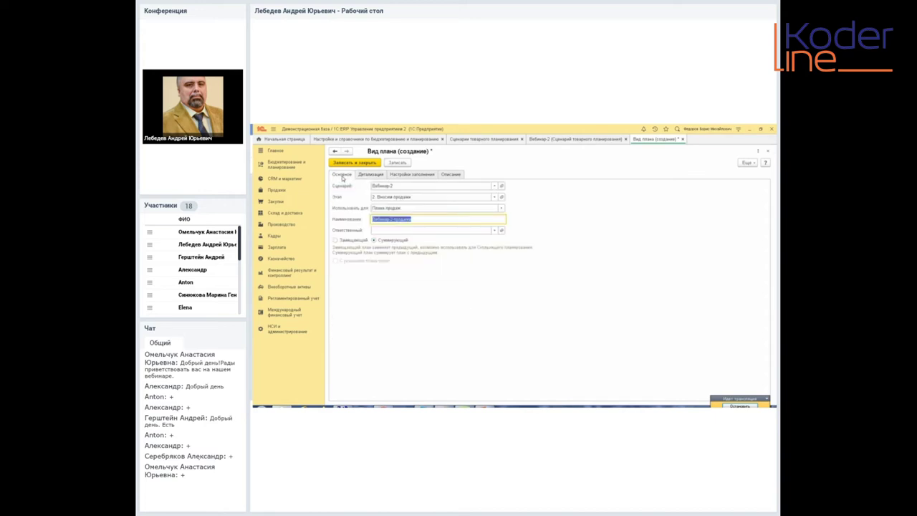
pyautogui.click(412, 177)
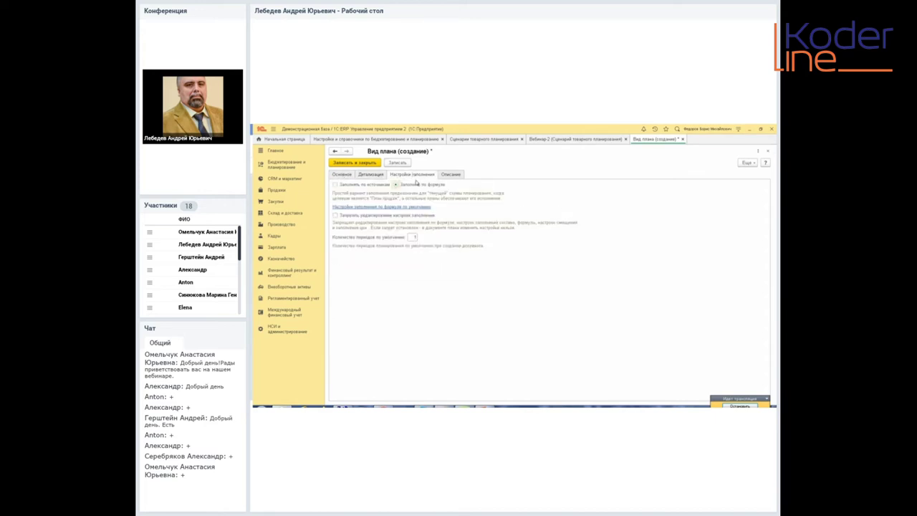
pyautogui.click(354, 163)
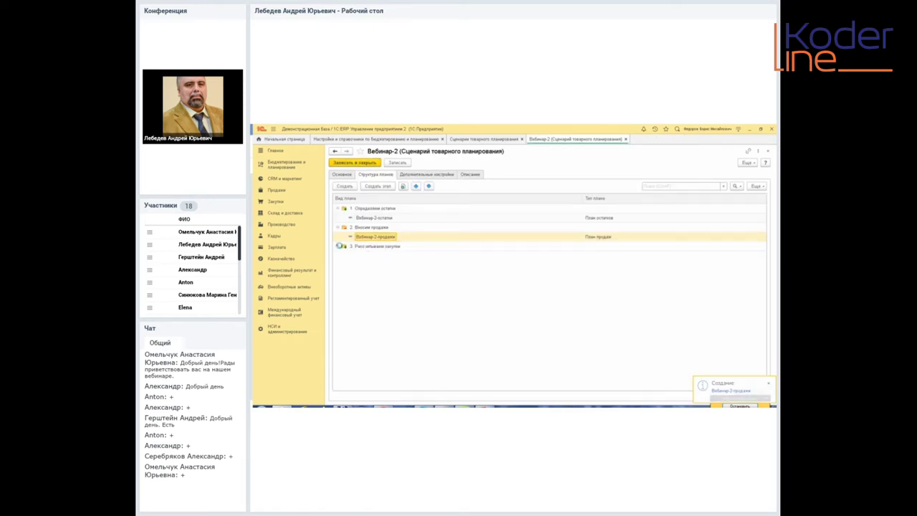
# Step: Create the derived (supply) purchase plan kind "Вебинар-2-закупки" under the stage "3. Рассчитываем закупки" with automatic filling enabled, and save and close it
pyautogui.click(362, 247)
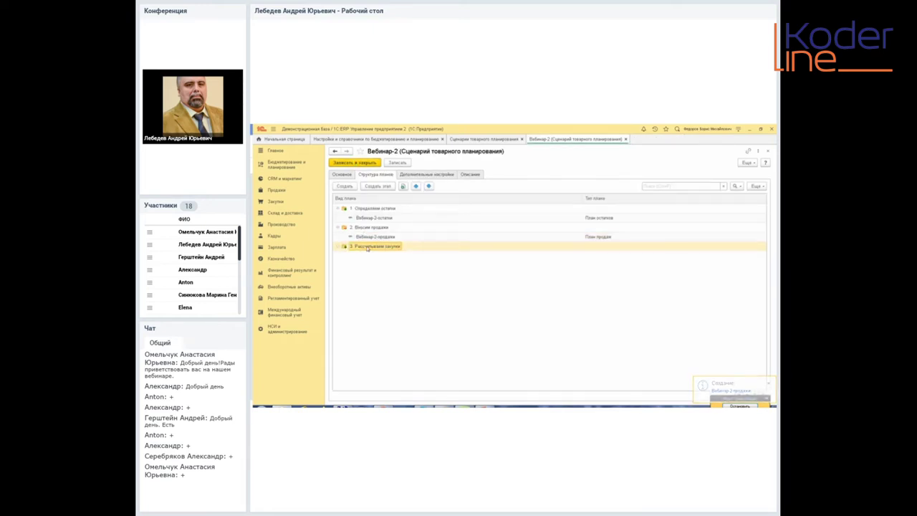
pyautogui.click(346, 187)
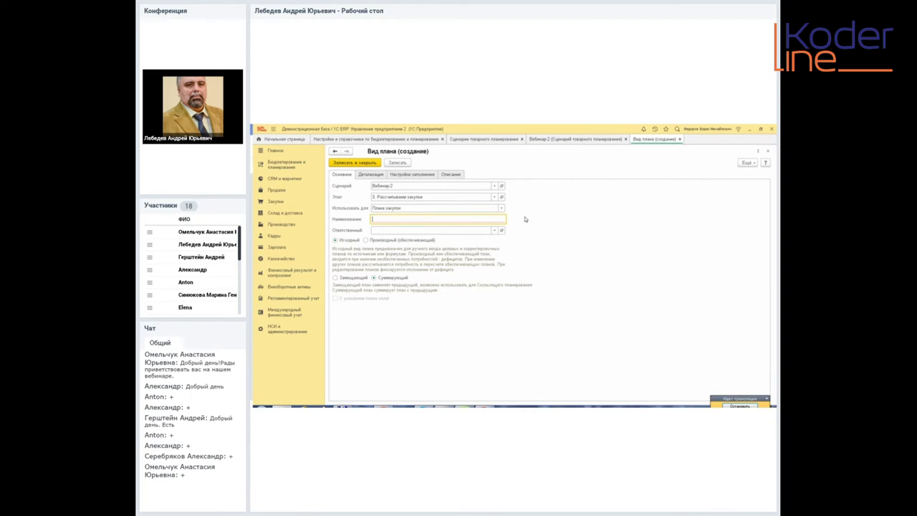
pyautogui.write('Вебинар-2-закупки')
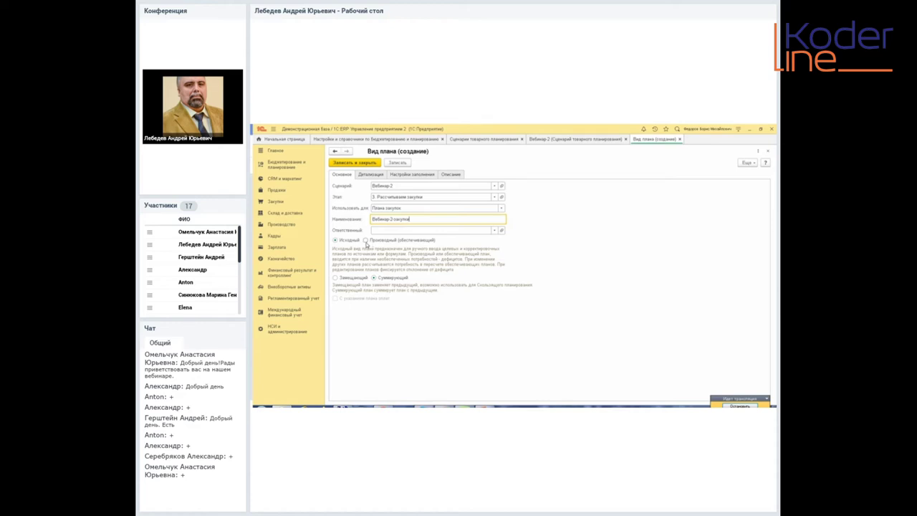
pyautogui.click(365, 241)
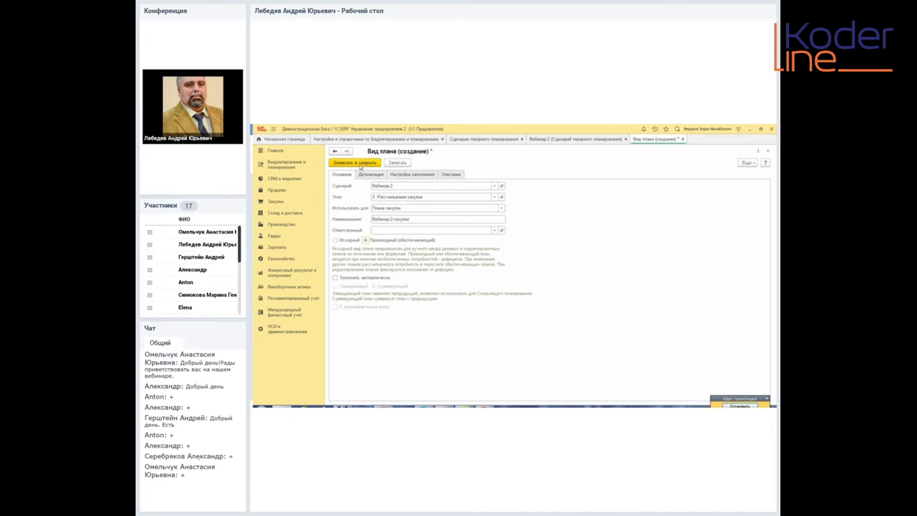
pyautogui.click(335, 278)
pyautogui.click(351, 163)
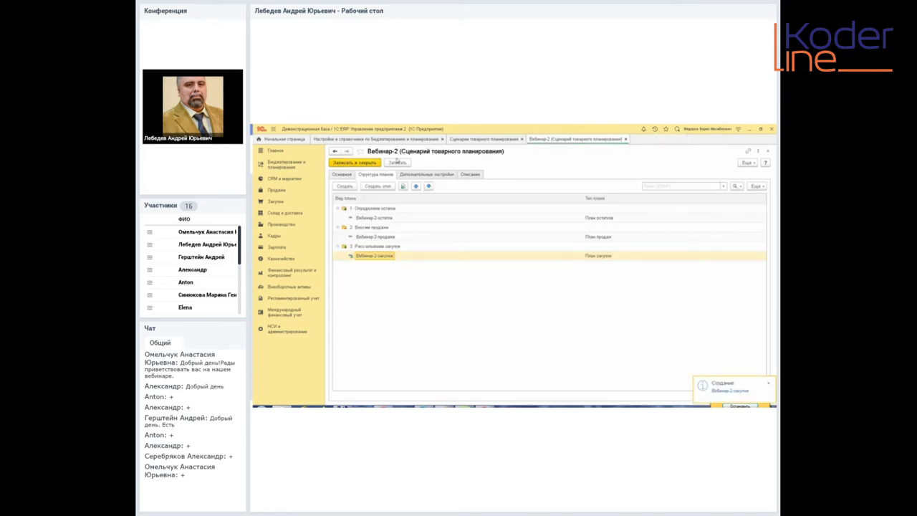
# Step: Reopen the purchase plan kind "Вебинар-2-закупки" at its detail settings and unlock its attributes for editing
pyautogui.click(365, 250)
pyautogui.doubleClick(367, 256)
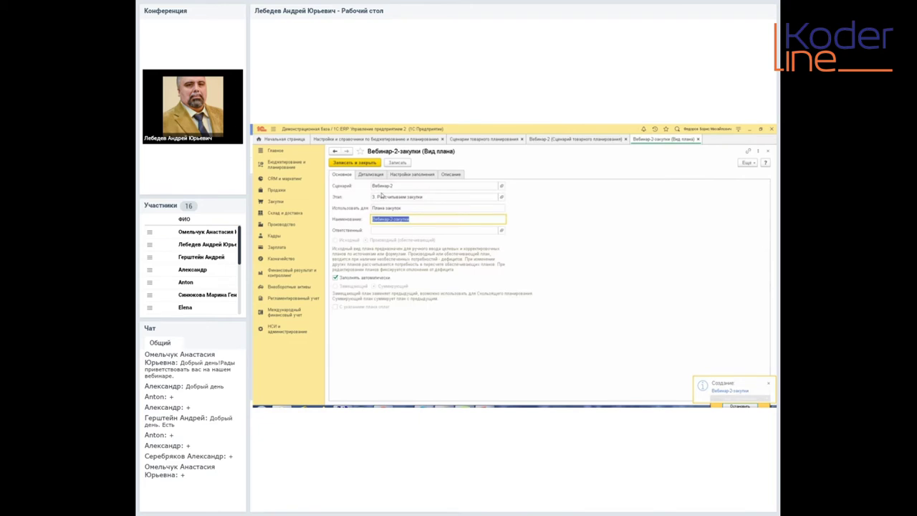
pyautogui.click(370, 174)
pyautogui.click(747, 163)
pyautogui.click(713, 230)
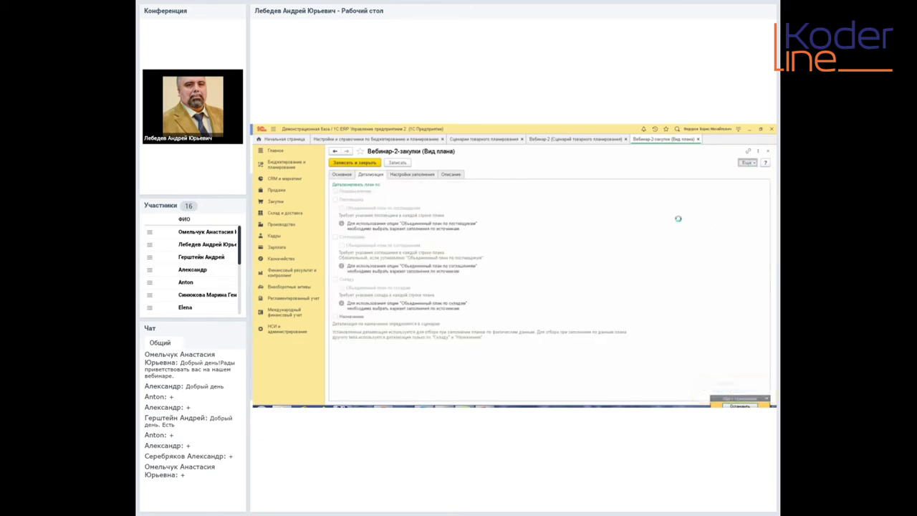
pyautogui.click(464, 240)
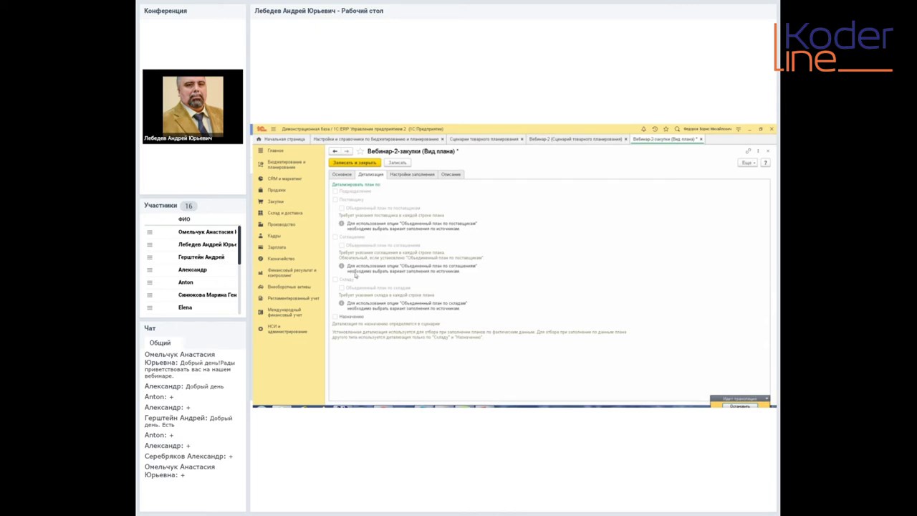
pyautogui.click(748, 164)
pyautogui.click(715, 230)
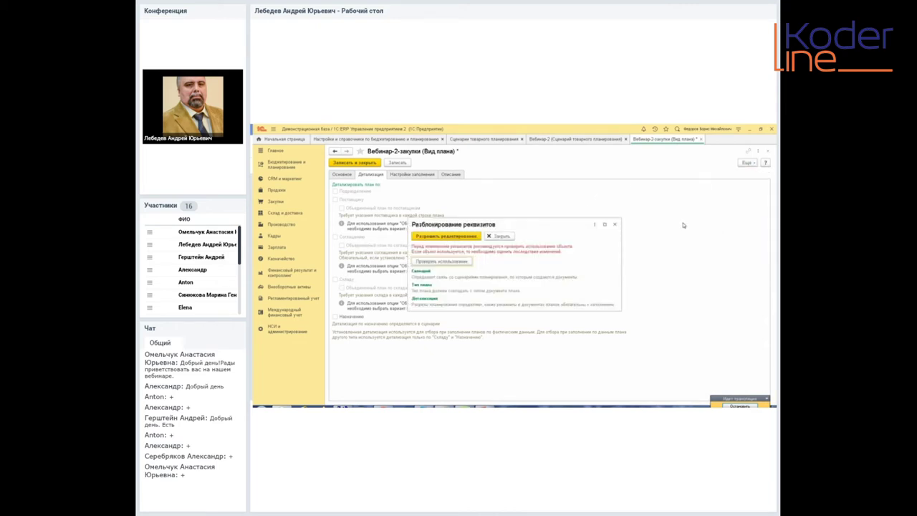
pyautogui.click(476, 235)
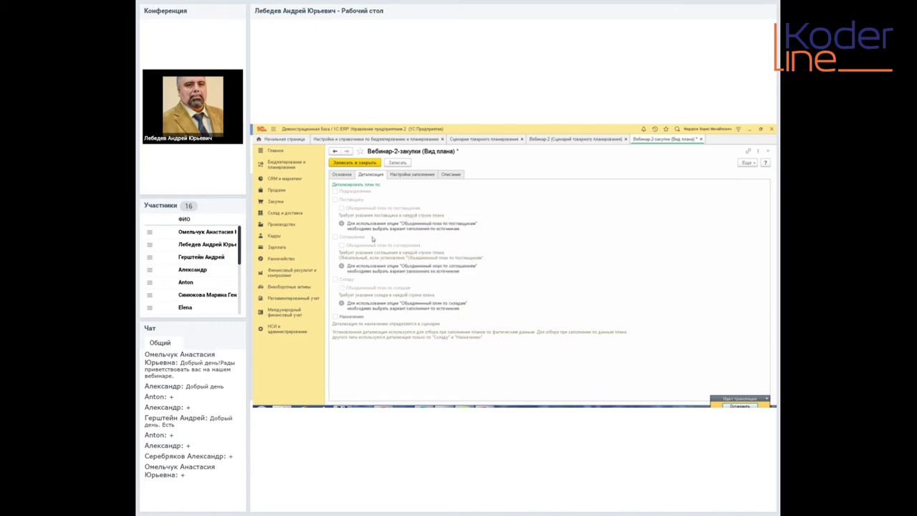
# Step: Review the purchase plan kind's main and filling settings, then save and close it
pyautogui.click(345, 174)
pyautogui.click(412, 175)
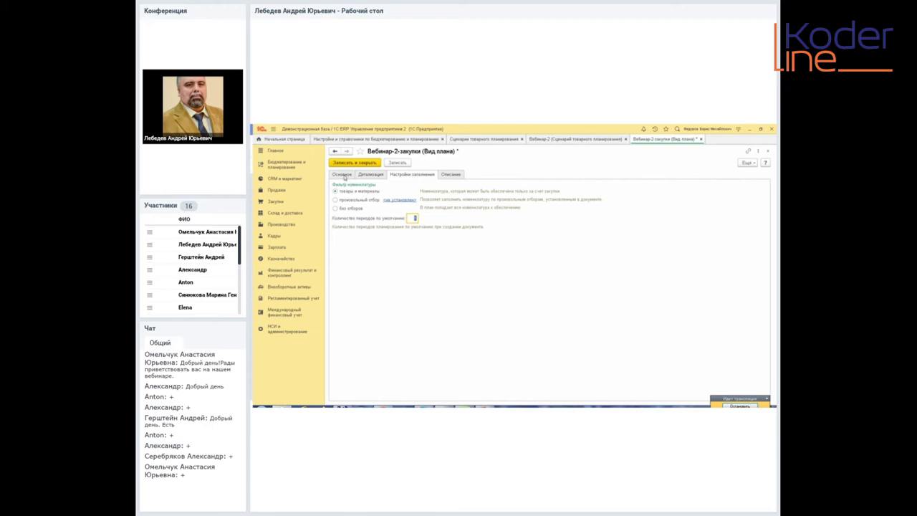
pyautogui.click(345, 175)
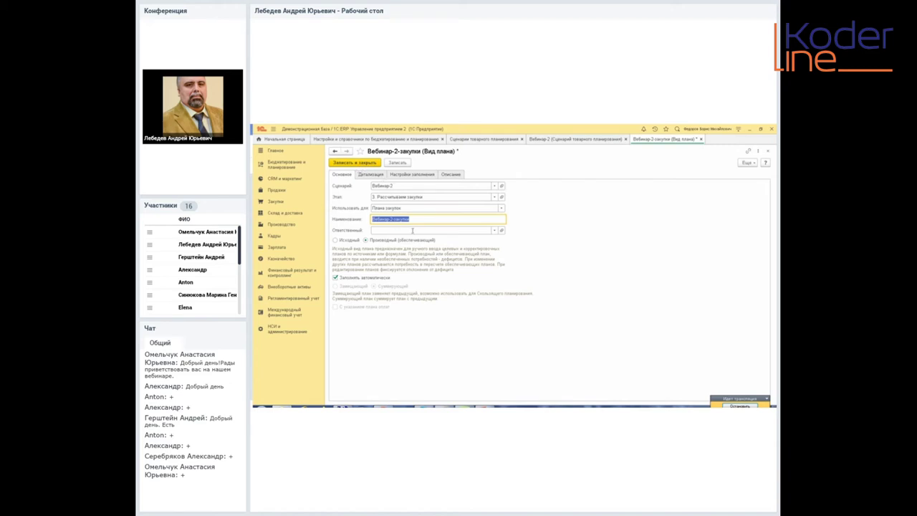
pyautogui.click(352, 165)
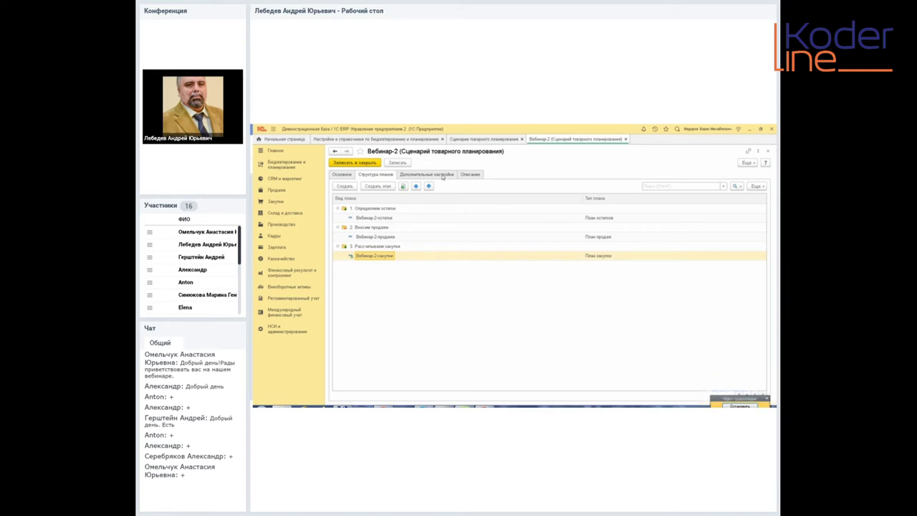
# Step: Check the scenario's additional settings, then save and close "Вебинар-2" along with the open scenario list and planning settings
pyautogui.click(443, 175)
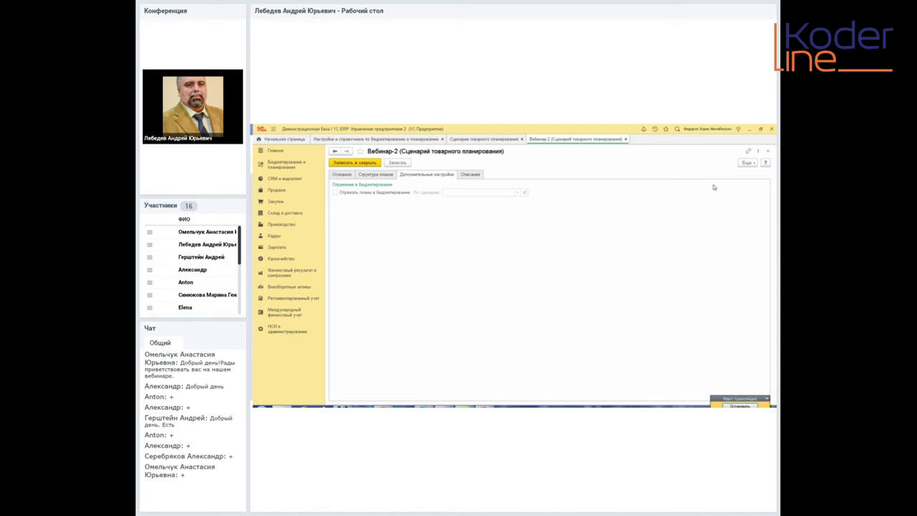
pyautogui.click(387, 178)
pyautogui.click(401, 176)
pyautogui.click(368, 164)
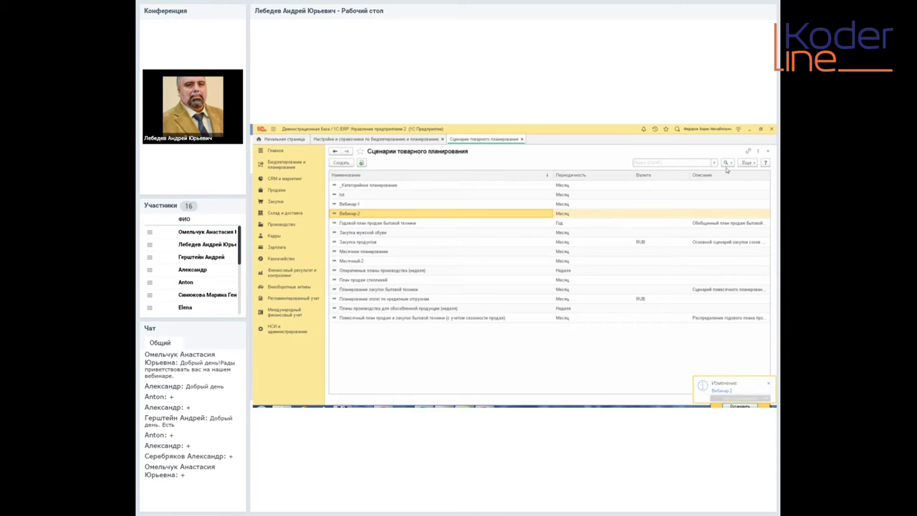
pyautogui.click(768, 152)
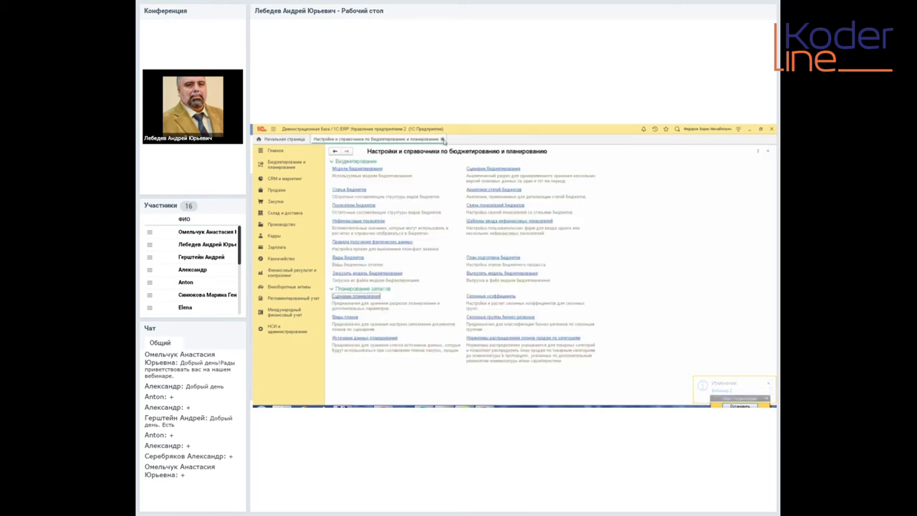
pyautogui.click(443, 139)
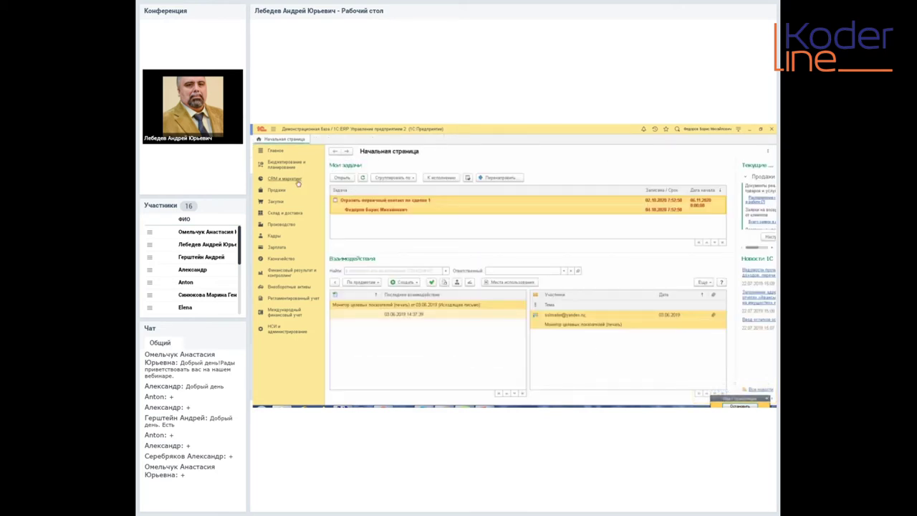
# Step: Open planning process management for the scenario "Вебинар-2" and set the period start to 01.12.2020
pyautogui.click(300, 162)
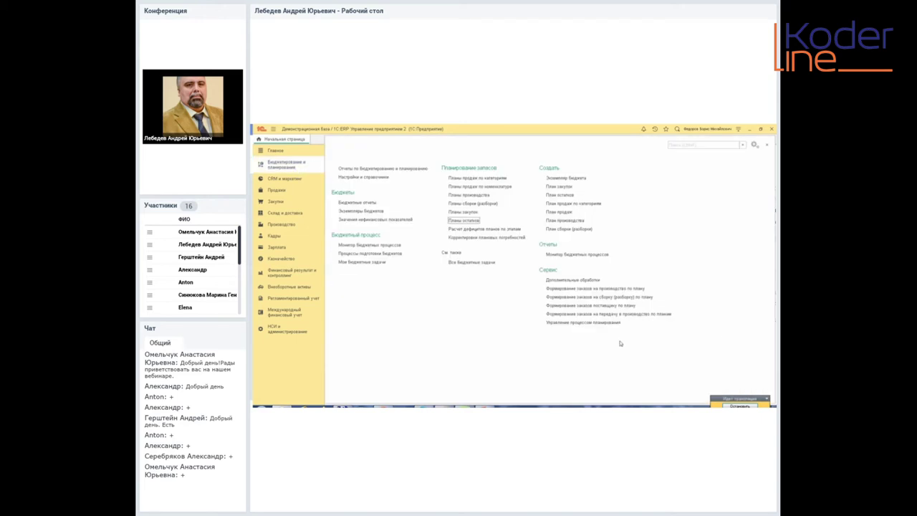
pyautogui.click(581, 323)
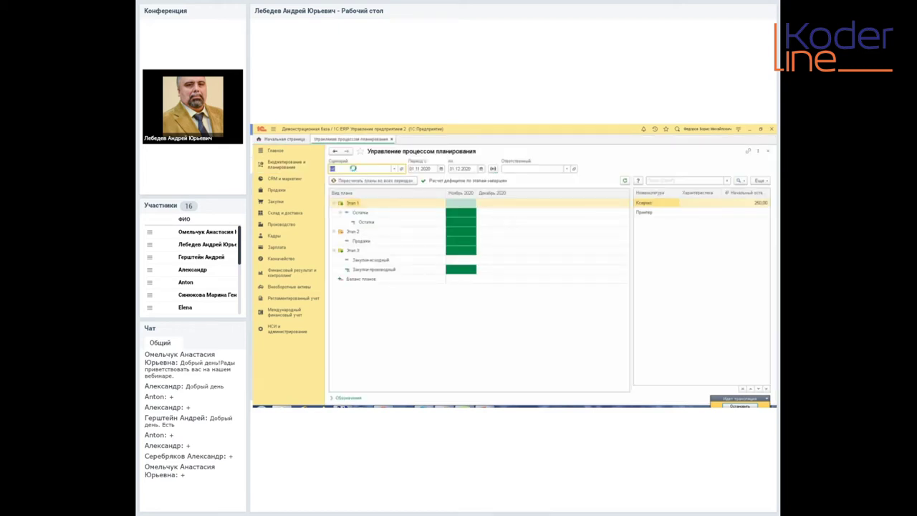
pyautogui.write('в')
pyautogui.click(354, 180)
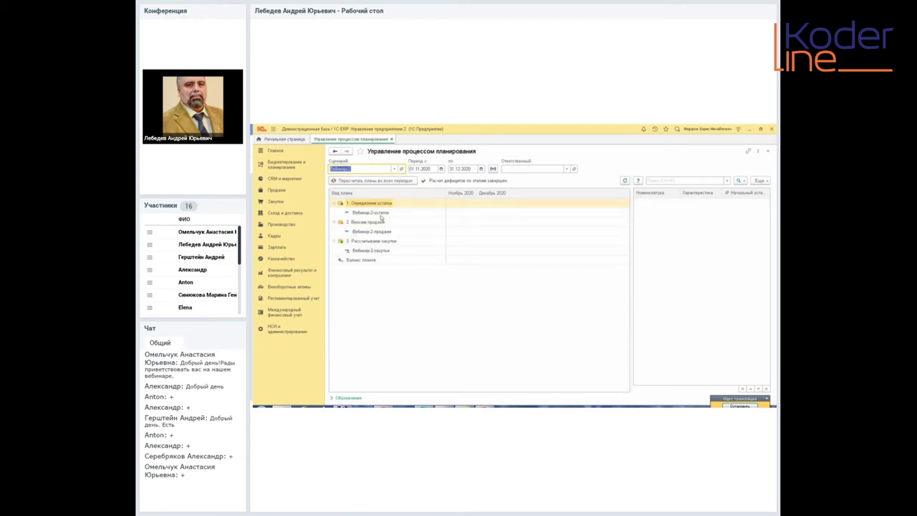
pyautogui.click(441, 169)
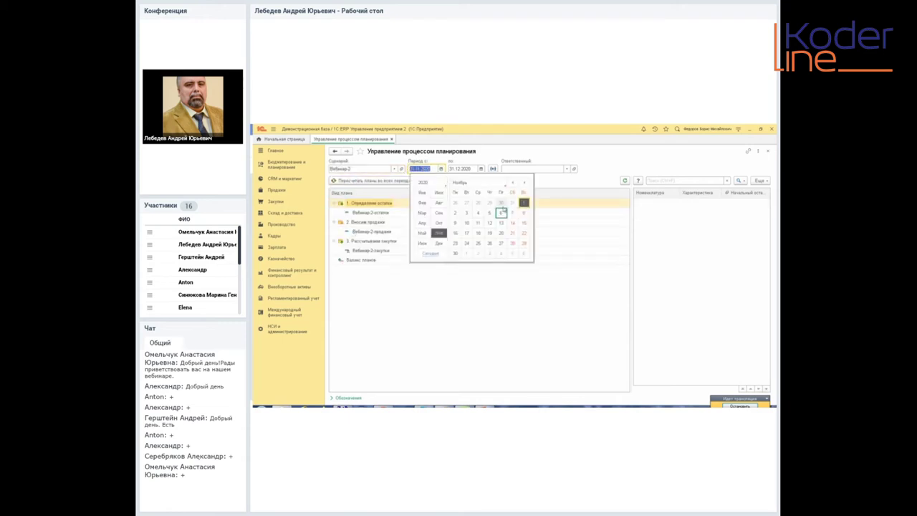
pyautogui.click(523, 186)
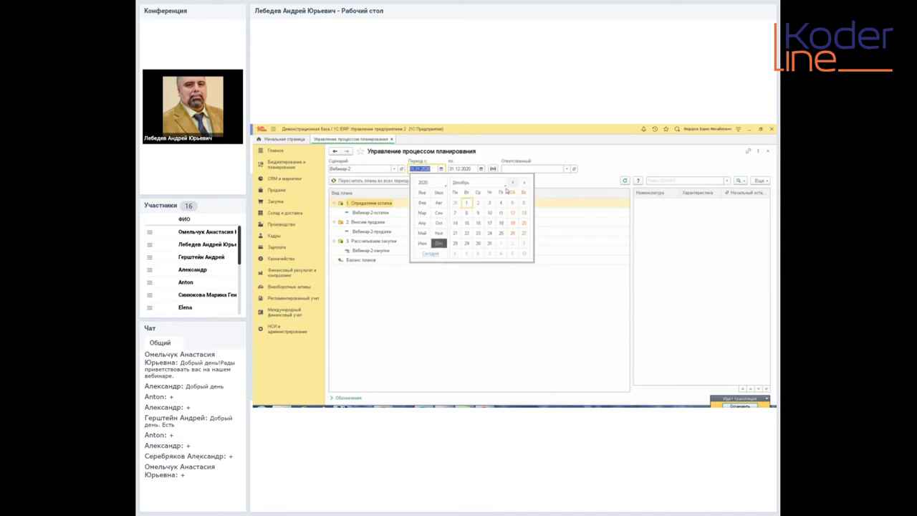
pyautogui.click(467, 204)
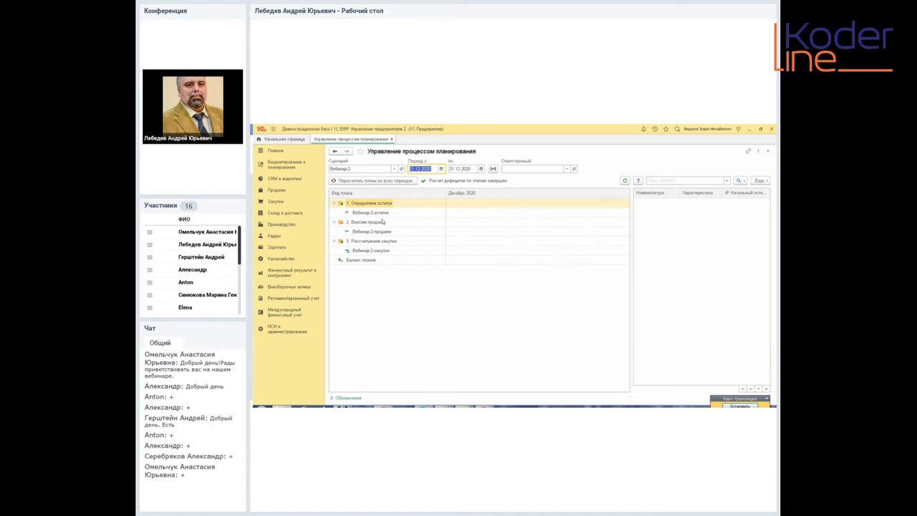
# Step: Create the December 2020 stock plan for "Вебинар-2-остатки" with "Основной склад" as its warehouse
pyautogui.click(374, 212)
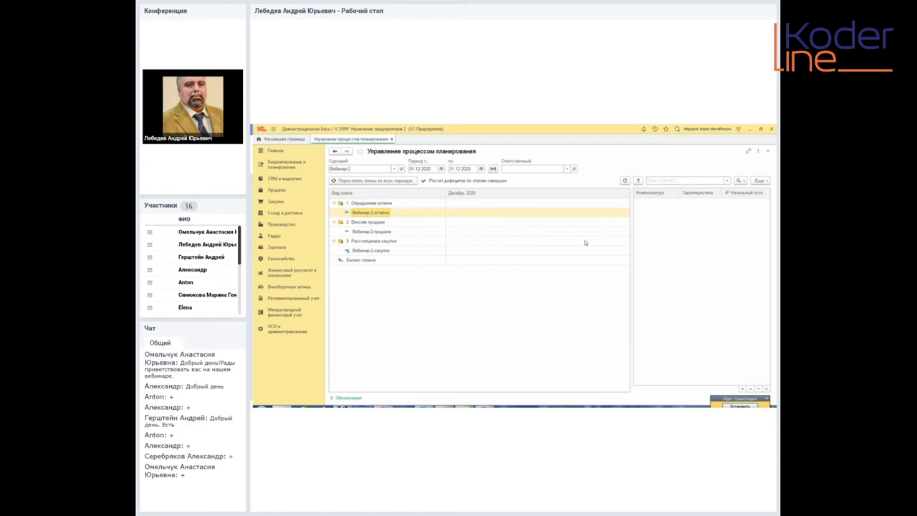
pyautogui.click(470, 216)
pyautogui.doubleClick(466, 214)
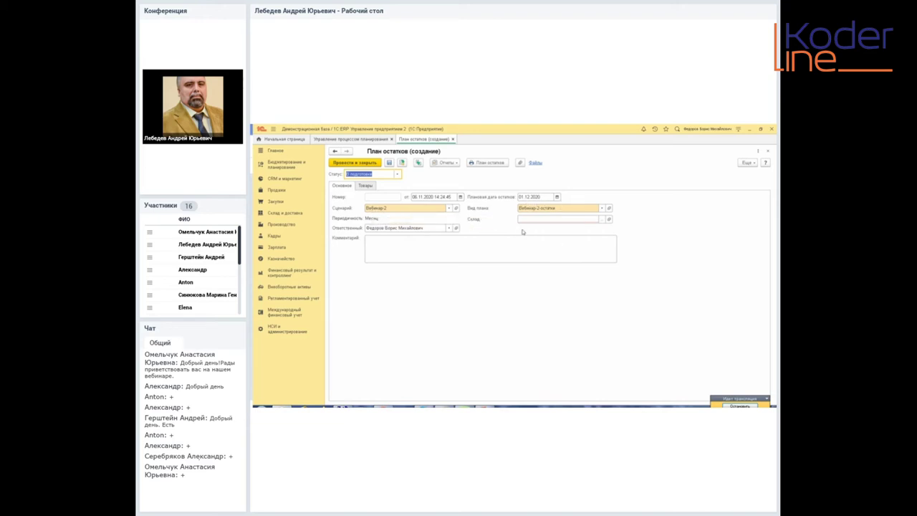
pyautogui.click(600, 219)
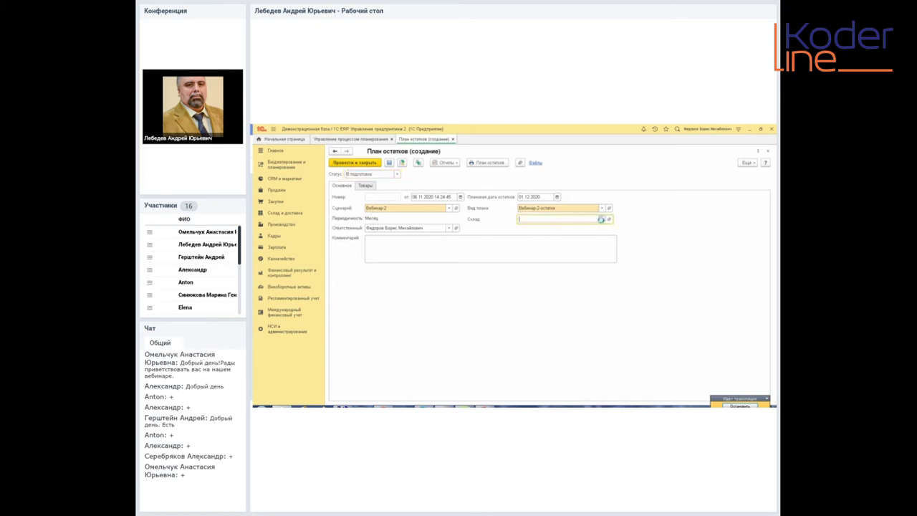
pyautogui.click(600, 219)
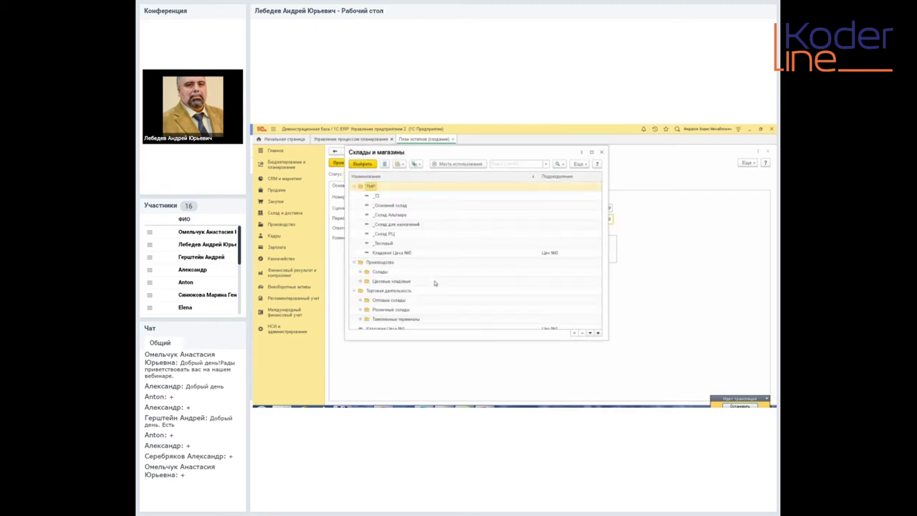
pyautogui.scroll(-1, 420, 258)
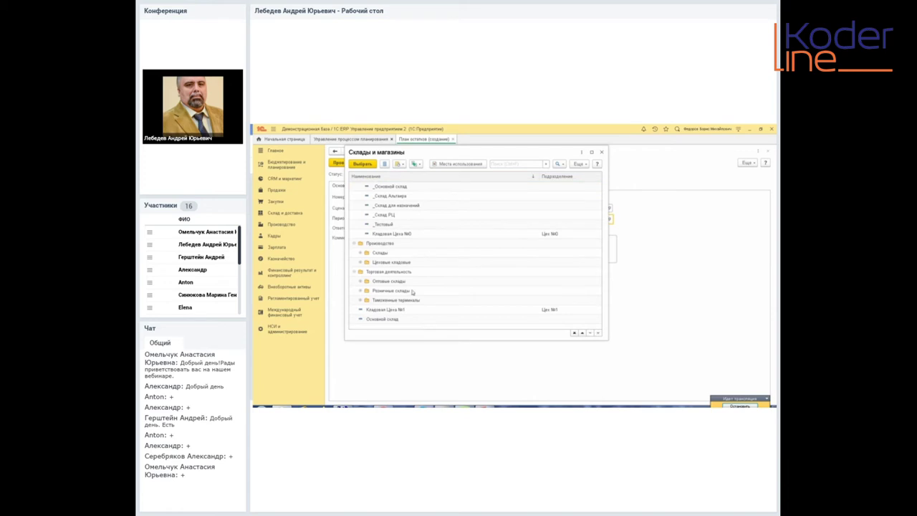
pyautogui.doubleClick(385, 323)
pyautogui.click(401, 242)
# Step: Add the item "Ксерокс" with quantity 600 to the stock plan's goods, then post and close the plan
pyautogui.click(365, 186)
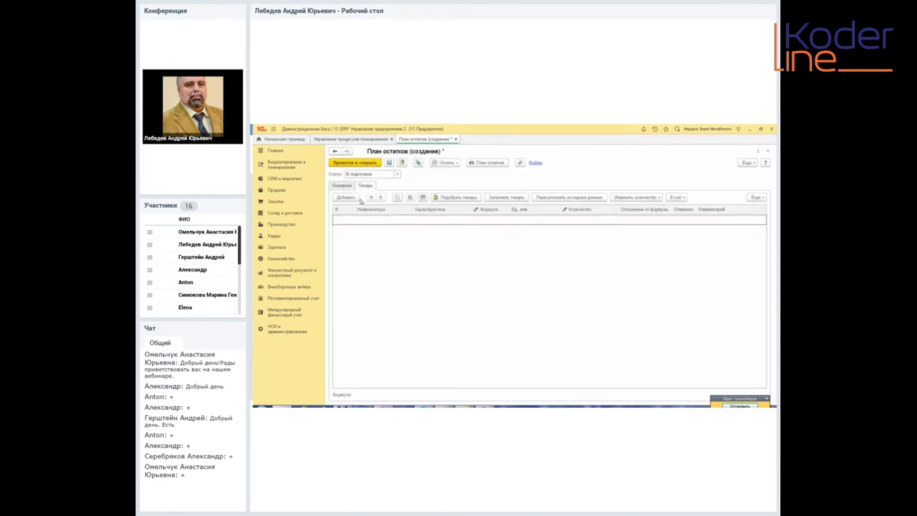
pyautogui.click(339, 198)
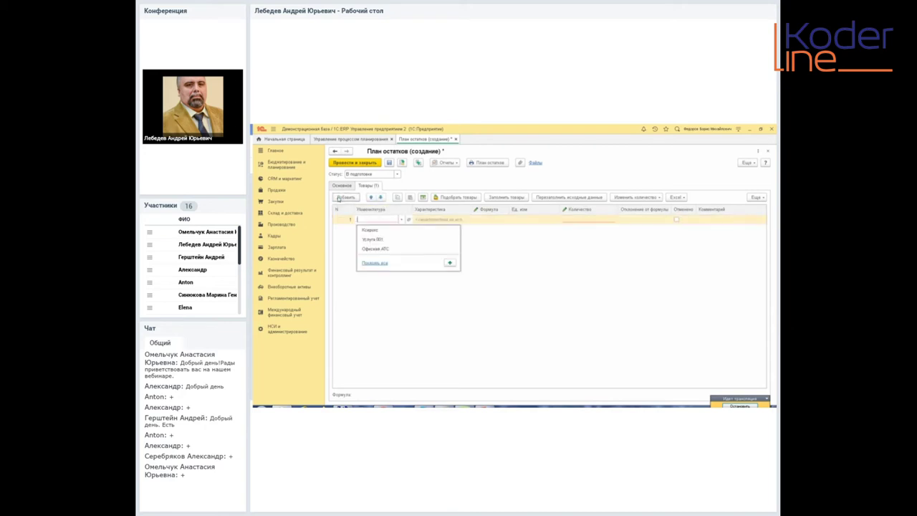
pyautogui.click(386, 229)
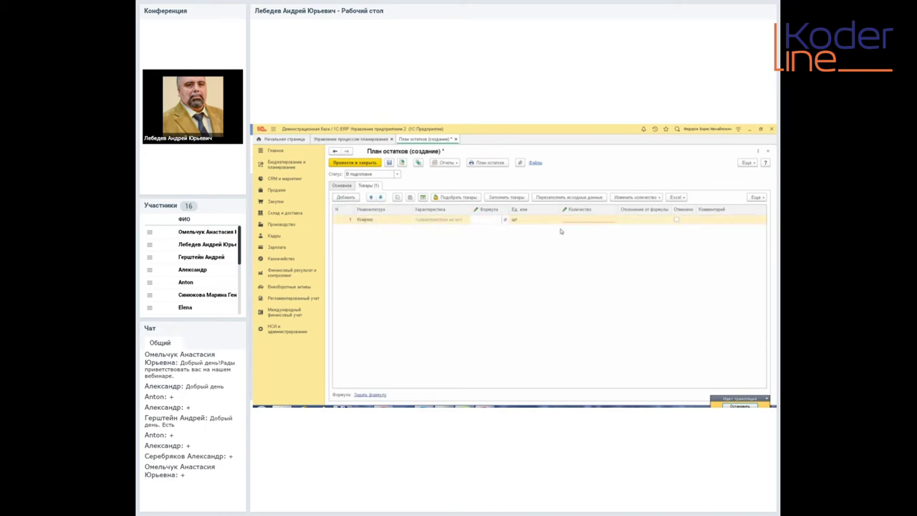
pyautogui.click(602, 221)
pyautogui.write('1000')
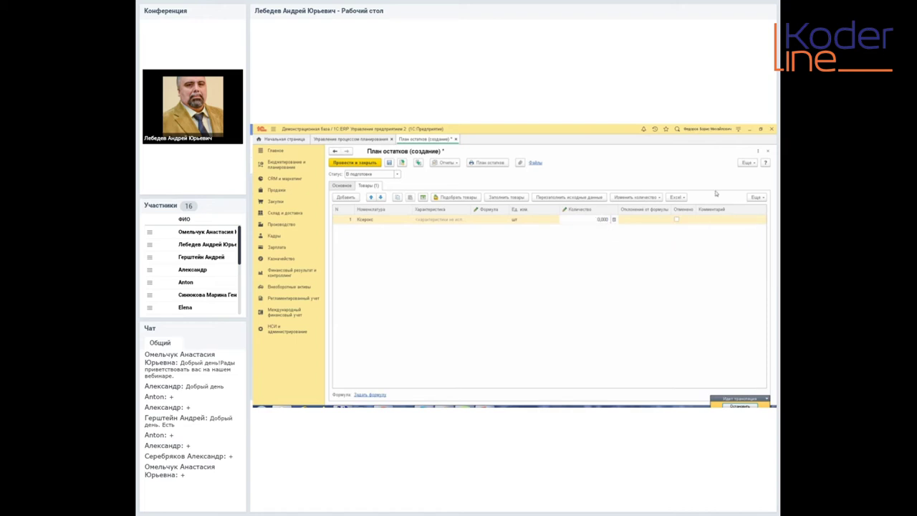
pyautogui.write('00')
pyautogui.press('Return')
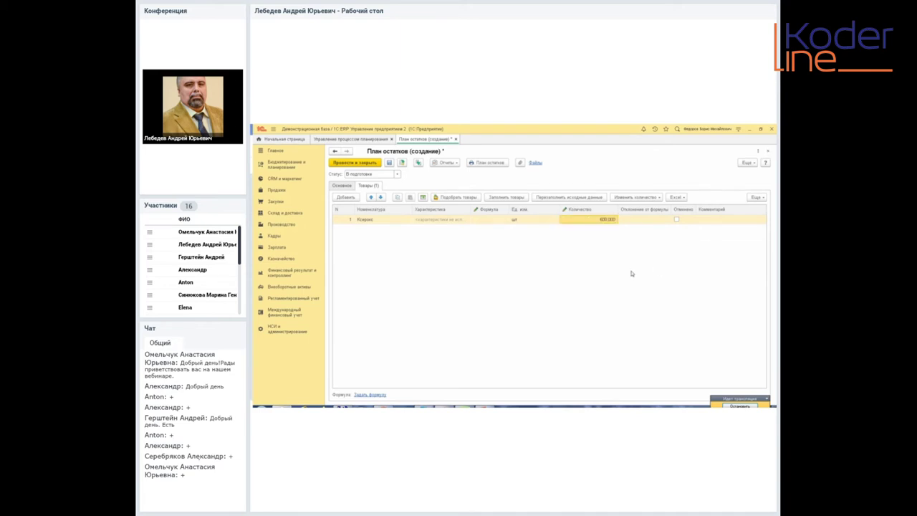
pyautogui.click(354, 162)
# Step: Refresh the planning table and expand the legend to examine the plan status colours
pyautogui.click(459, 205)
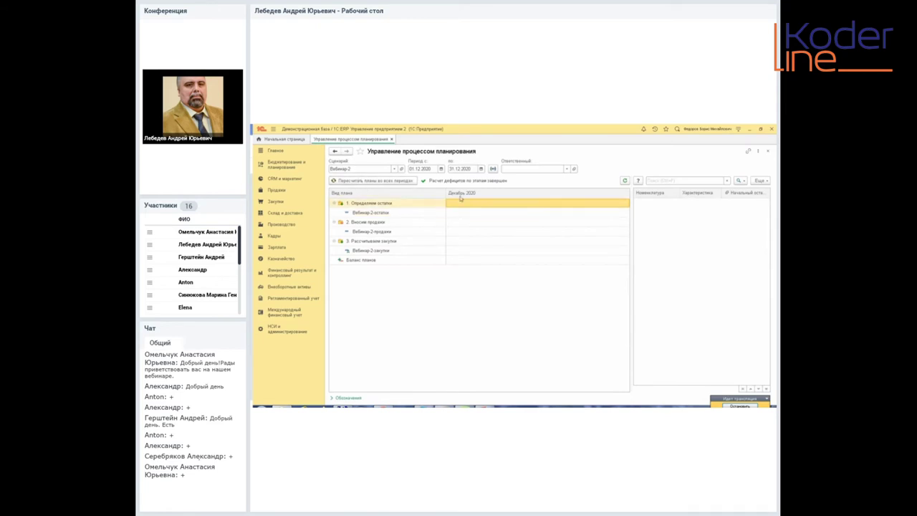
pyautogui.click(624, 181)
pyautogui.click(475, 240)
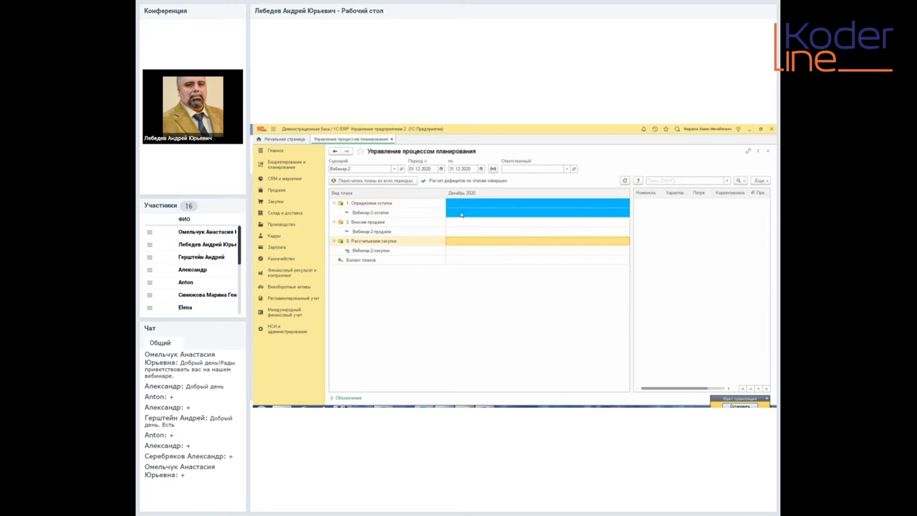
pyautogui.click(460, 214)
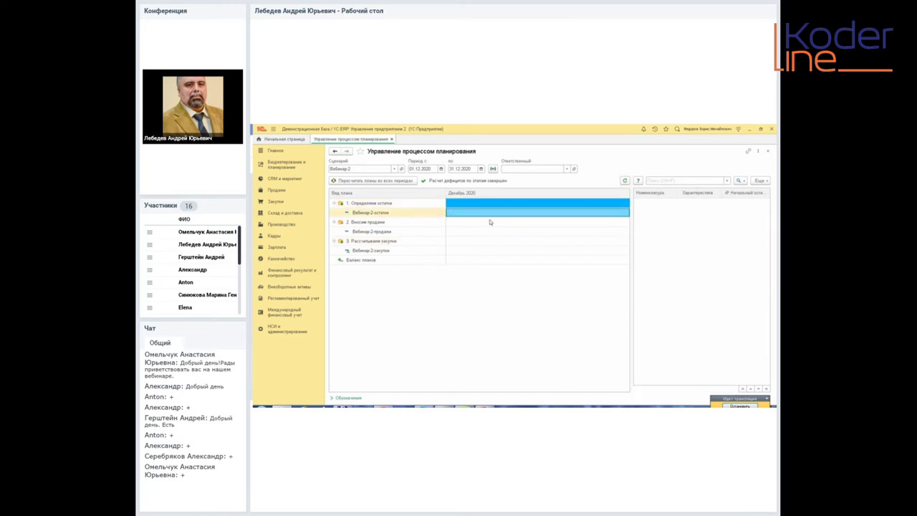
pyautogui.click(334, 399)
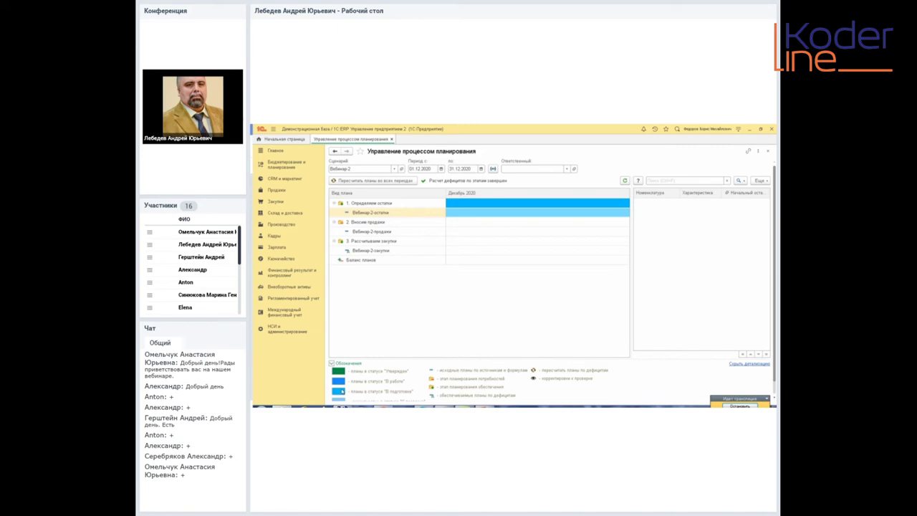
pyautogui.scroll(-1, 344, 391)
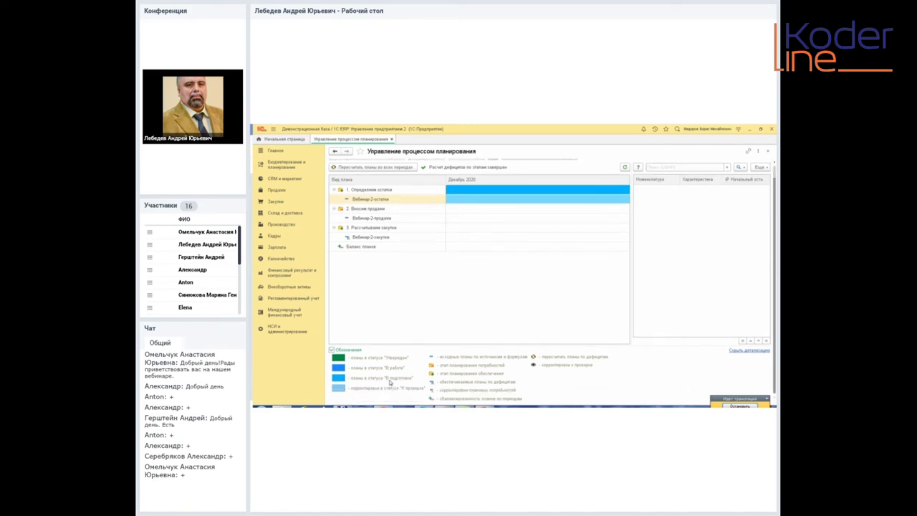
pyautogui.scroll(1, 492, 290)
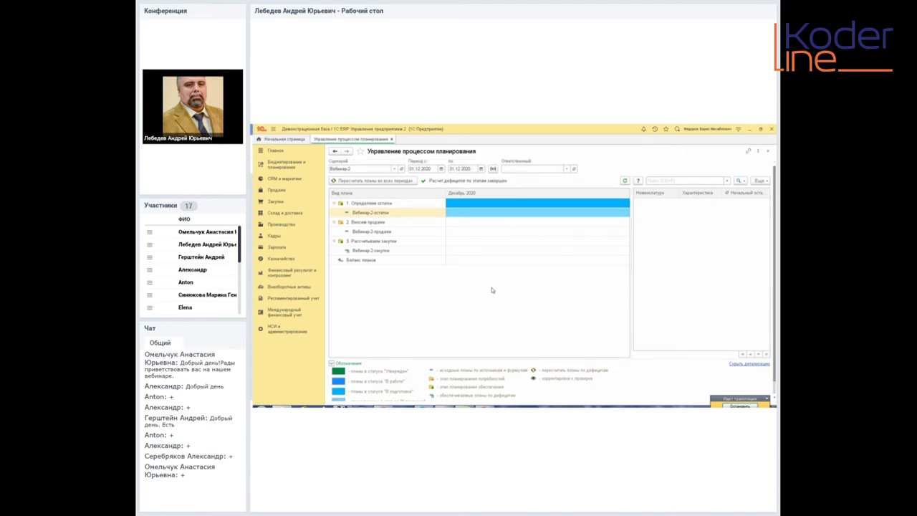
# Step: Set the December stock plan's status to "В работе", close its plan details and refresh the planning table
pyautogui.click(457, 213)
pyautogui.doubleClick(457, 214)
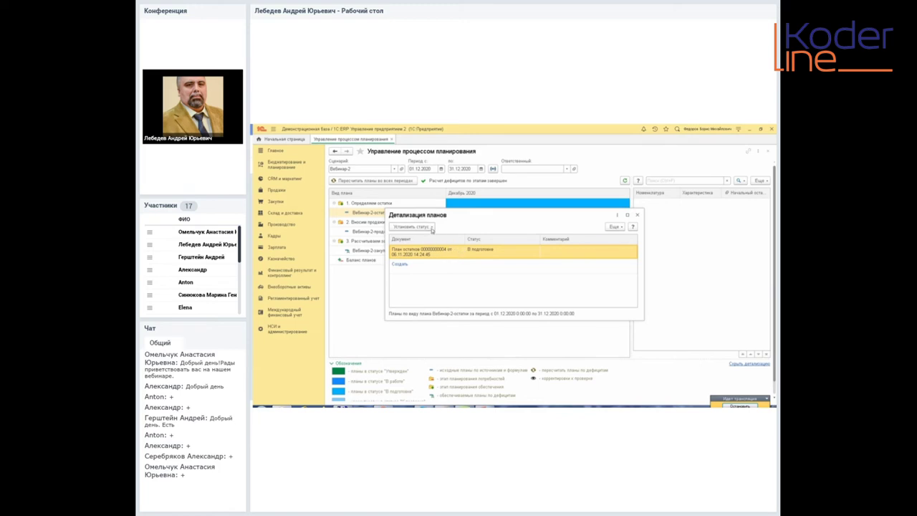
pyautogui.click(433, 227)
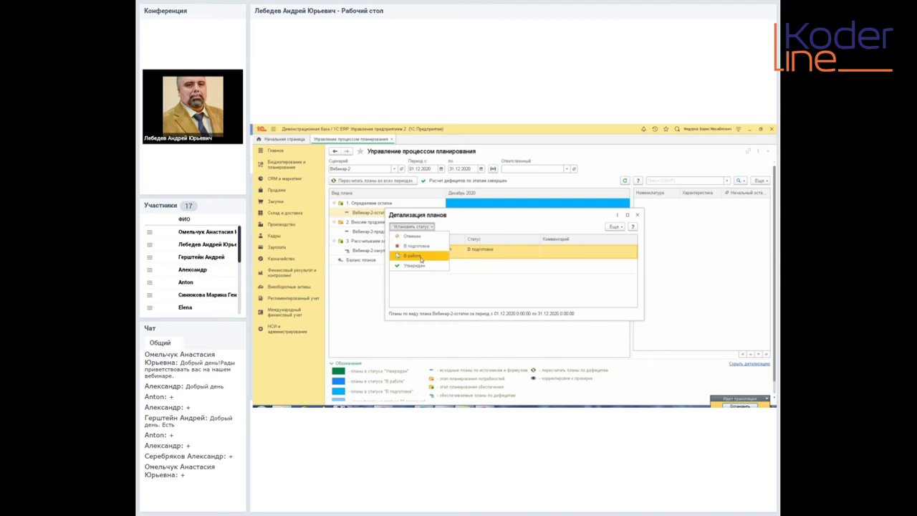
pyautogui.click(419, 256)
pyautogui.click(557, 280)
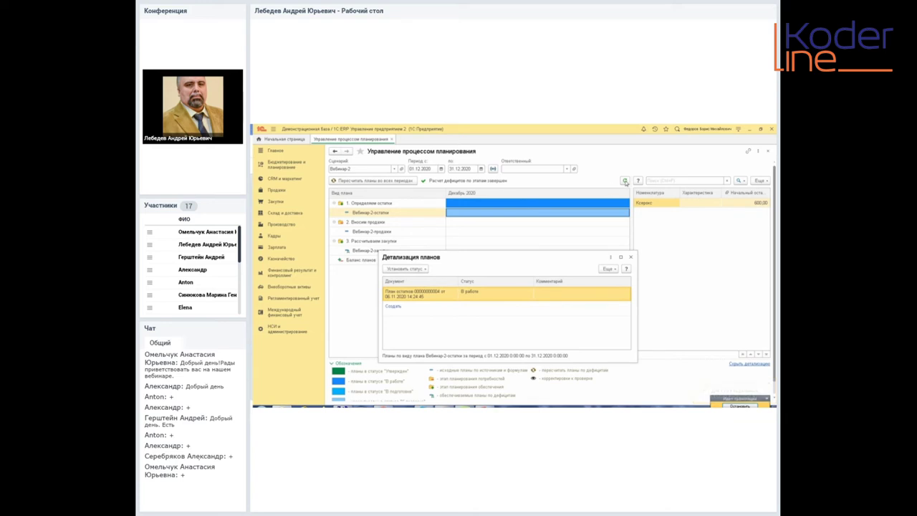
pyautogui.click(630, 256)
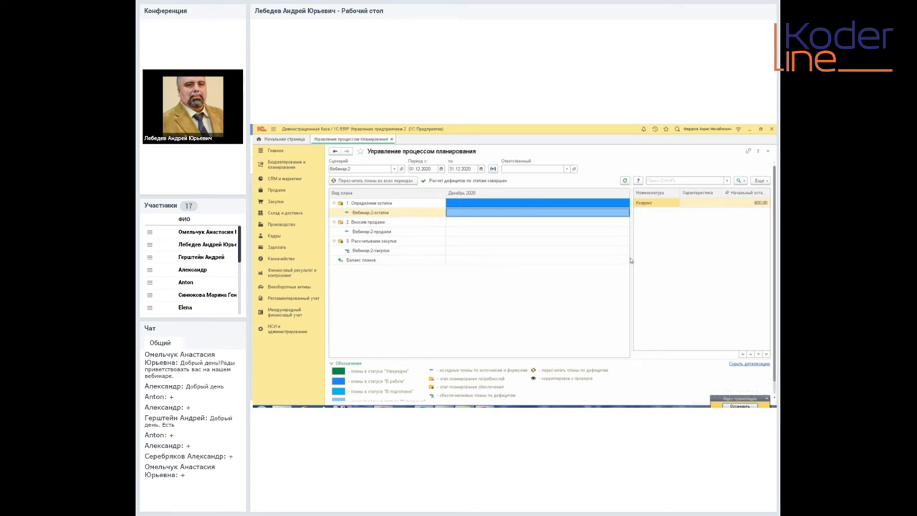
pyautogui.click(624, 180)
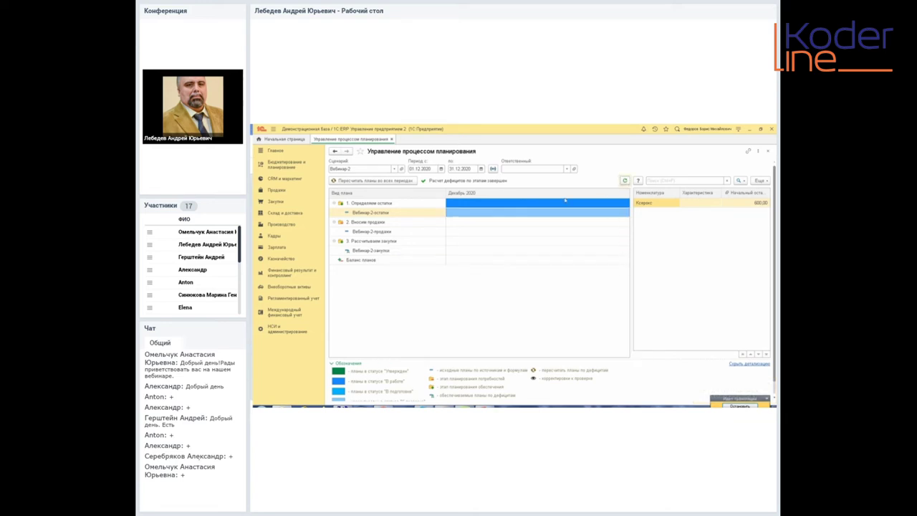
# Step: Set the December stock plan's status to "Утвержден" and close its plan details
pyautogui.doubleClick(455, 215)
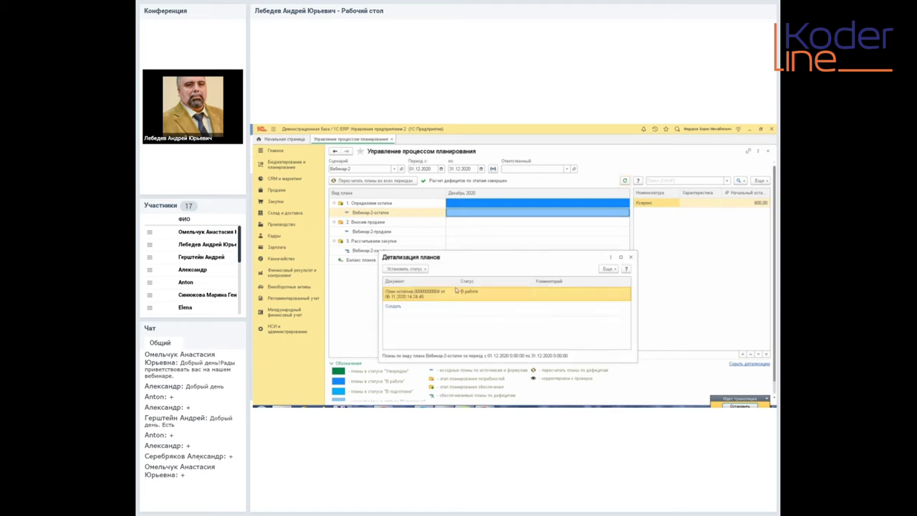
pyautogui.click(423, 269)
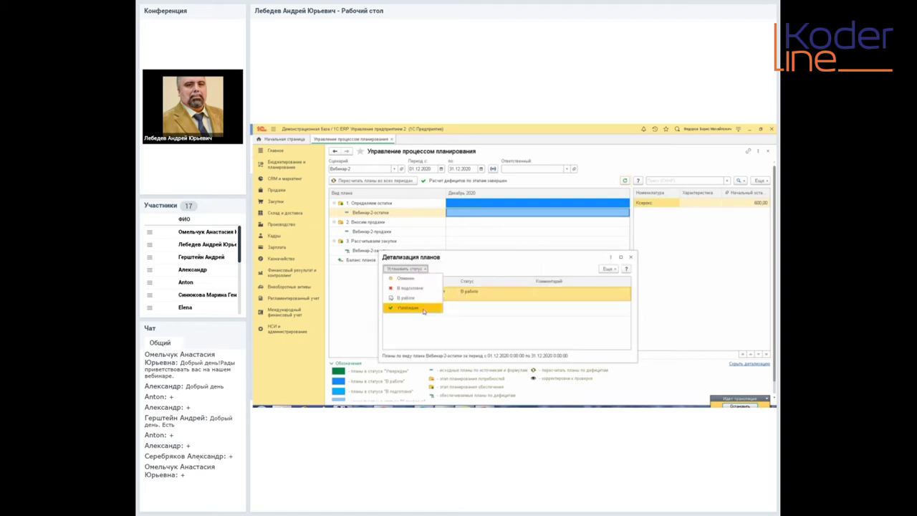
pyautogui.click(422, 311)
pyautogui.click(547, 323)
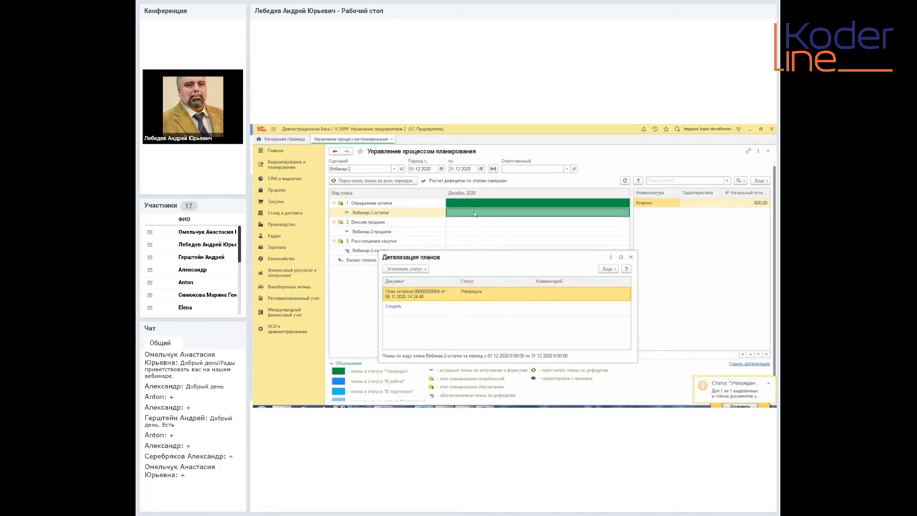
pyautogui.click(630, 258)
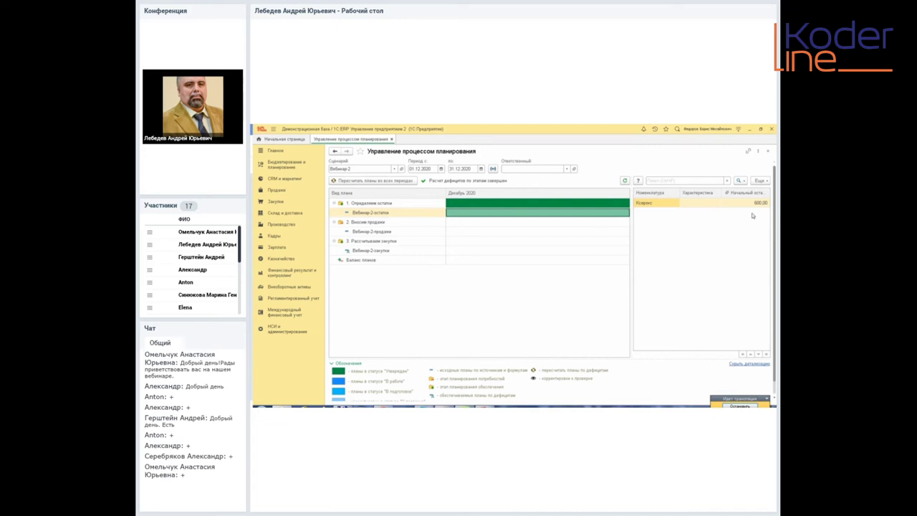
# Step: Create the December 2020 sales plan for "Вебинар-2-продажи" with "Основной склад" as its warehouse
pyautogui.click(461, 234)
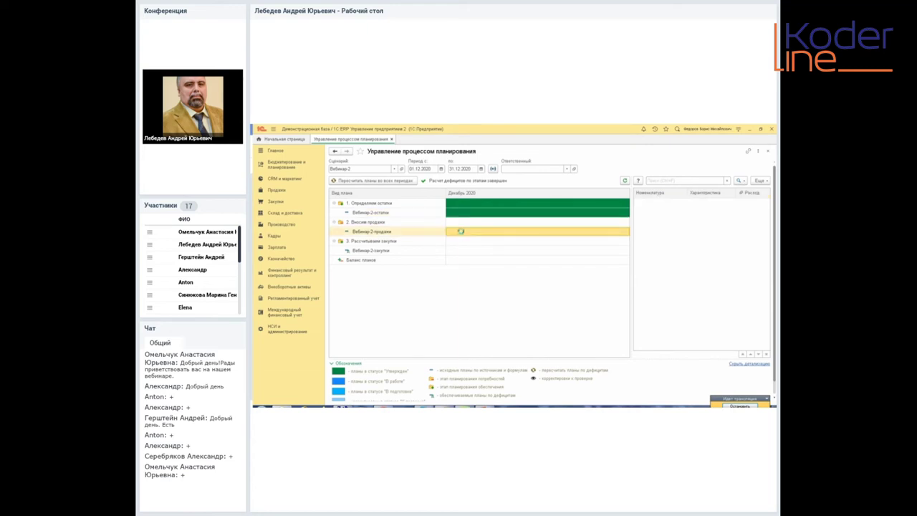
pyautogui.doubleClick(461, 230)
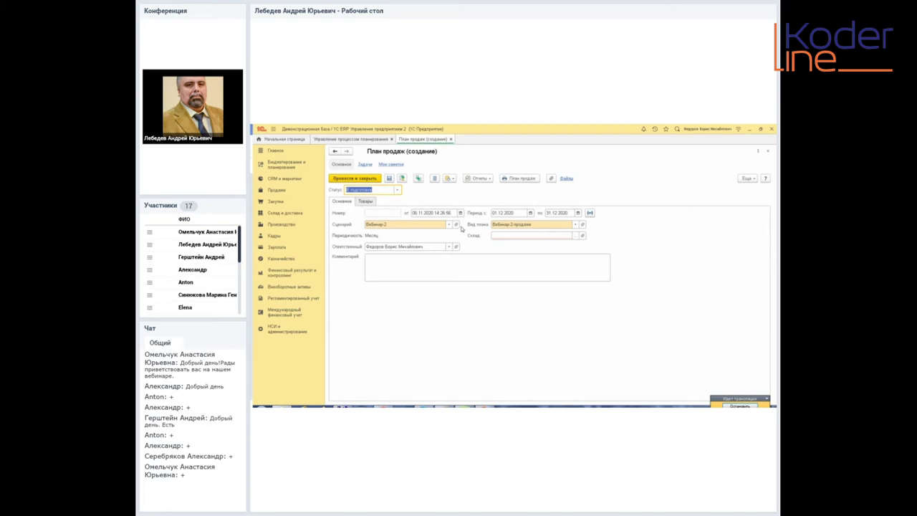
pyautogui.click(574, 235)
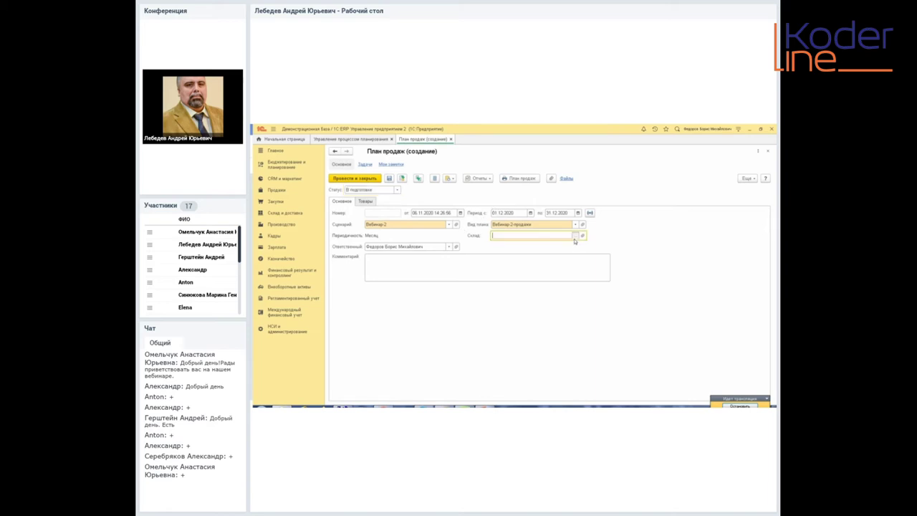
pyautogui.scroll(-1, 435, 298)
pyautogui.click(369, 319)
pyautogui.doubleClick(369, 315)
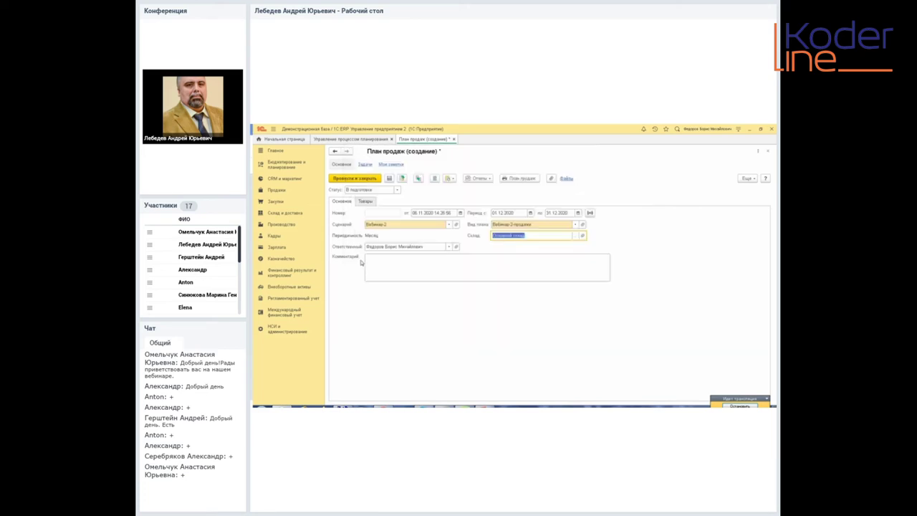
# Step: Add "Ксерокс" with quantity 2000 to the sales plan's goods, post and close it, and refresh the planning table
pyautogui.click(365, 202)
pyautogui.click(351, 214)
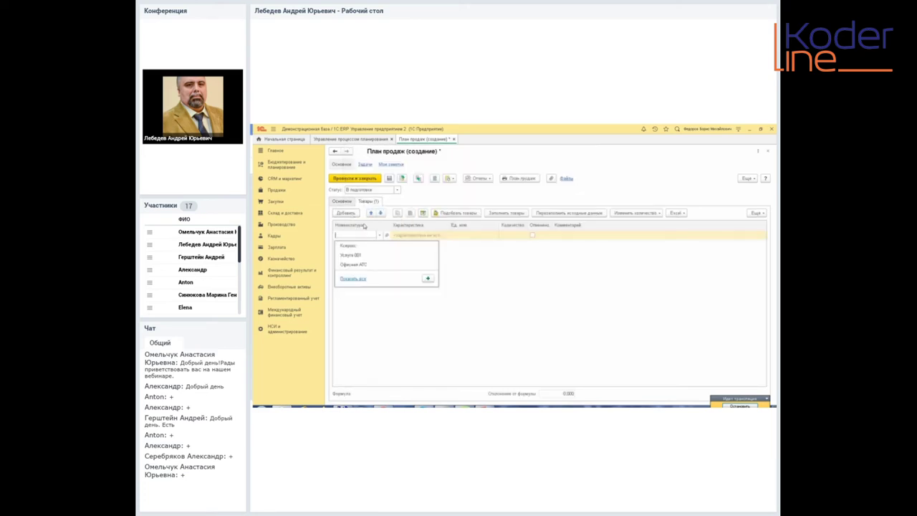
pyautogui.click(358, 246)
pyautogui.click(509, 238)
pyautogui.write('20000')
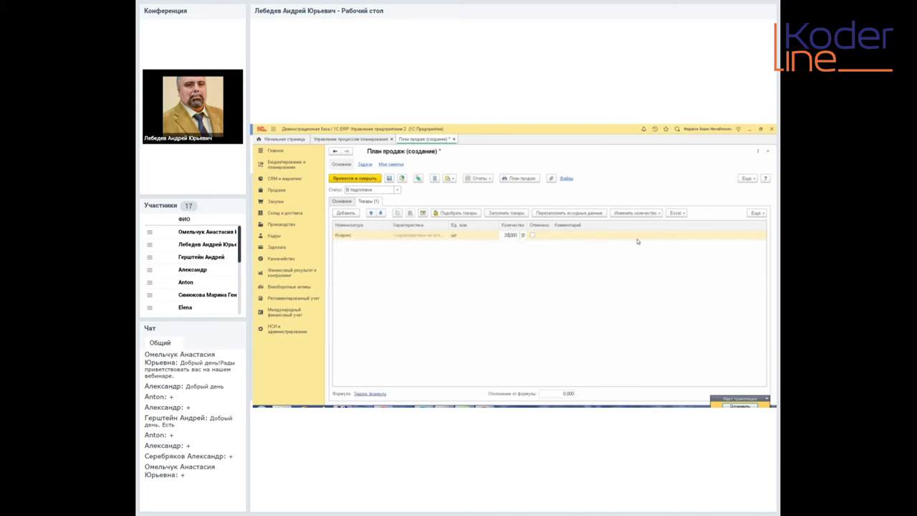
pyautogui.press('Tab')
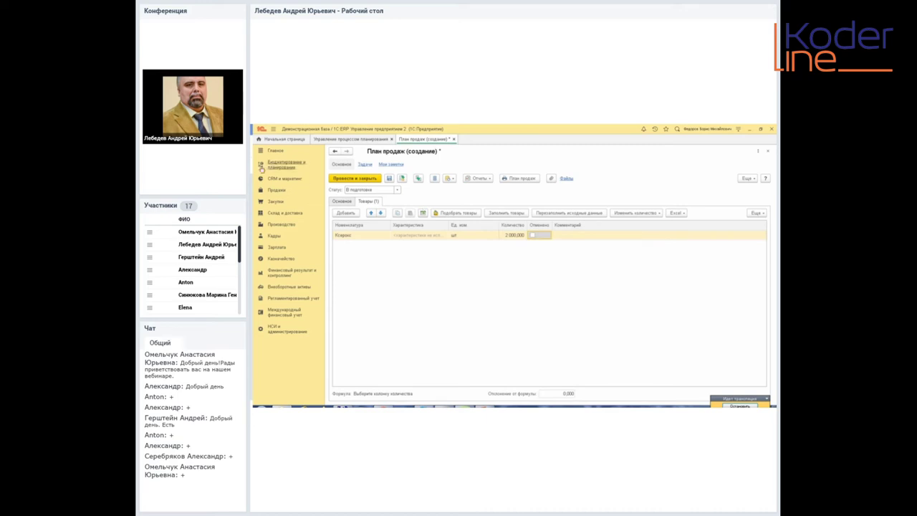
pyautogui.click(349, 180)
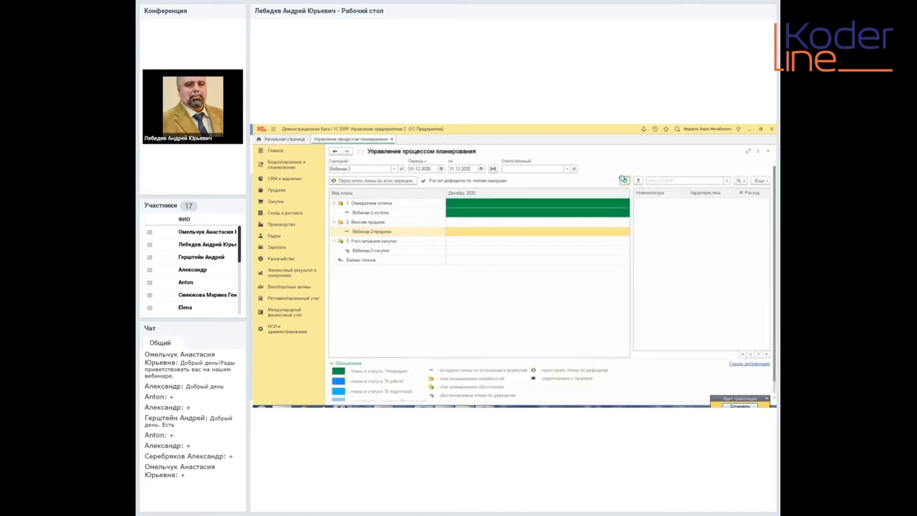
pyautogui.click(624, 180)
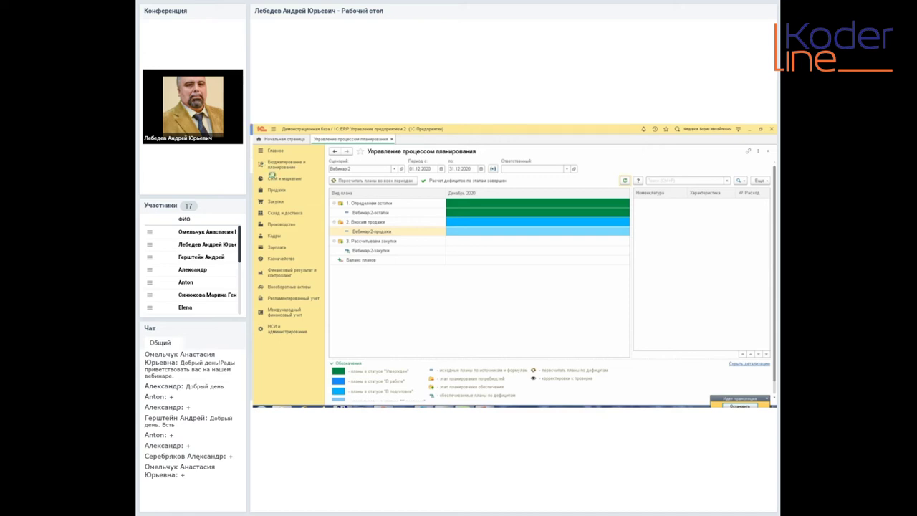
# Step: Open the December sales plan of "Вебинар-2-продажи", set its status to "Утвержден", then post and close it
pyautogui.click(461, 233)
pyautogui.doubleClick(461, 233)
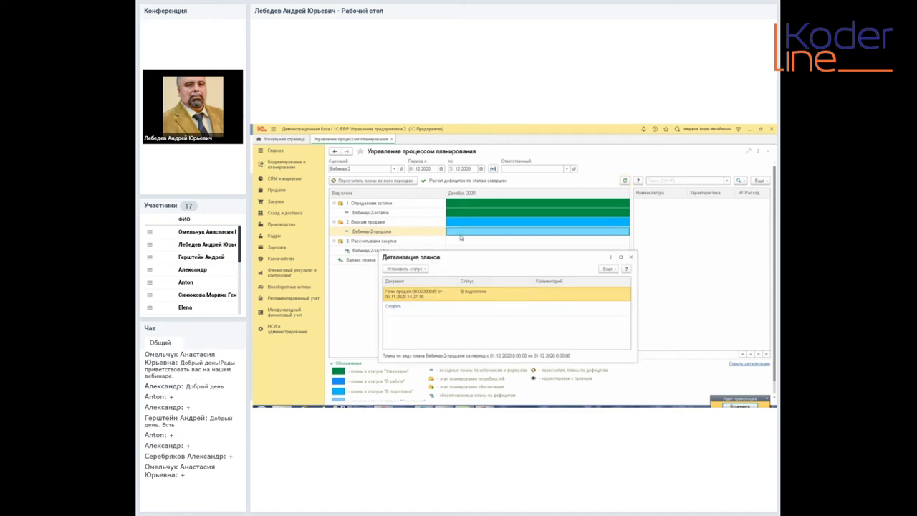
pyautogui.doubleClick(454, 295)
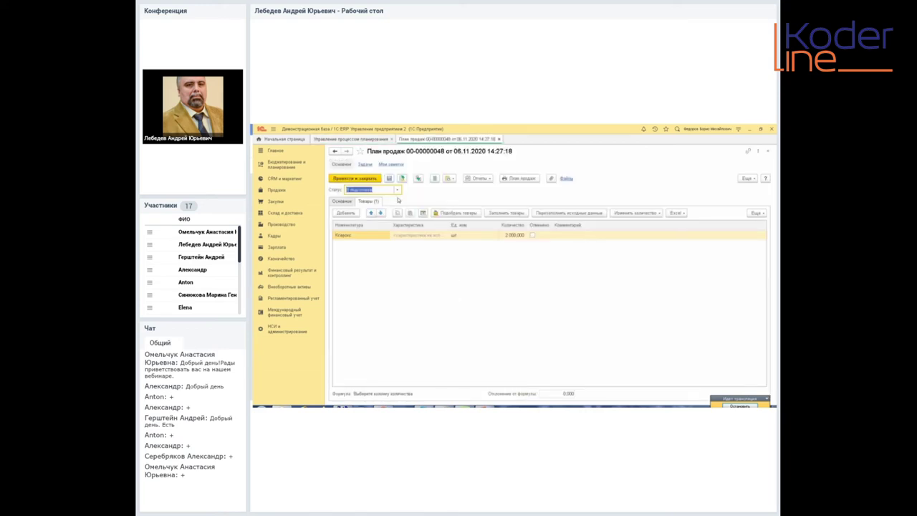
pyautogui.click(397, 189)
pyautogui.click(385, 228)
pyautogui.click(356, 178)
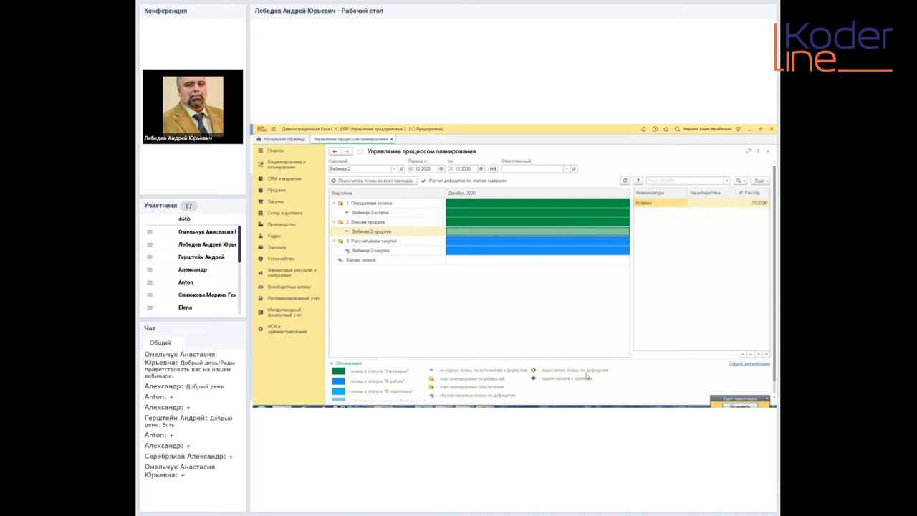
# Step: Examine the December goods details of stage "3. Рассчитываем закупки" and its plan type "Вебинар-2-закупки"
pyautogui.click(452, 255)
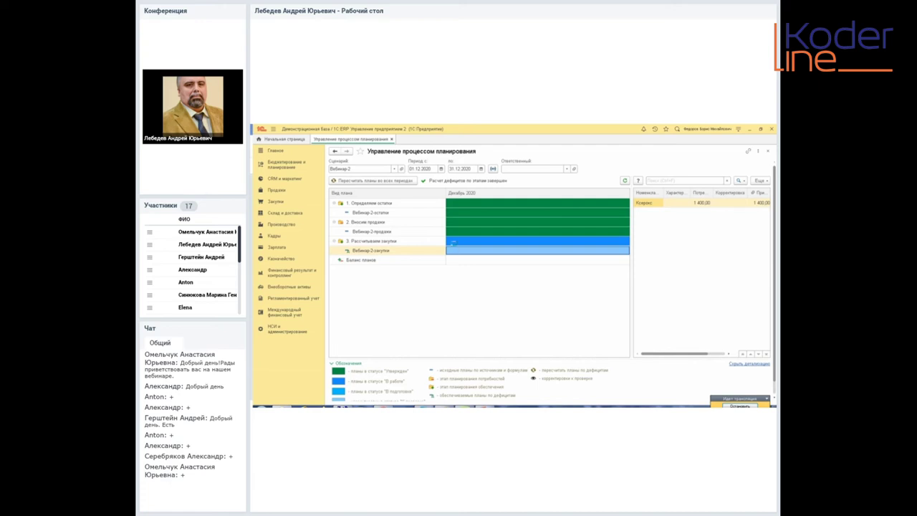
pyautogui.click(451, 242)
pyautogui.click(459, 253)
pyautogui.click(458, 243)
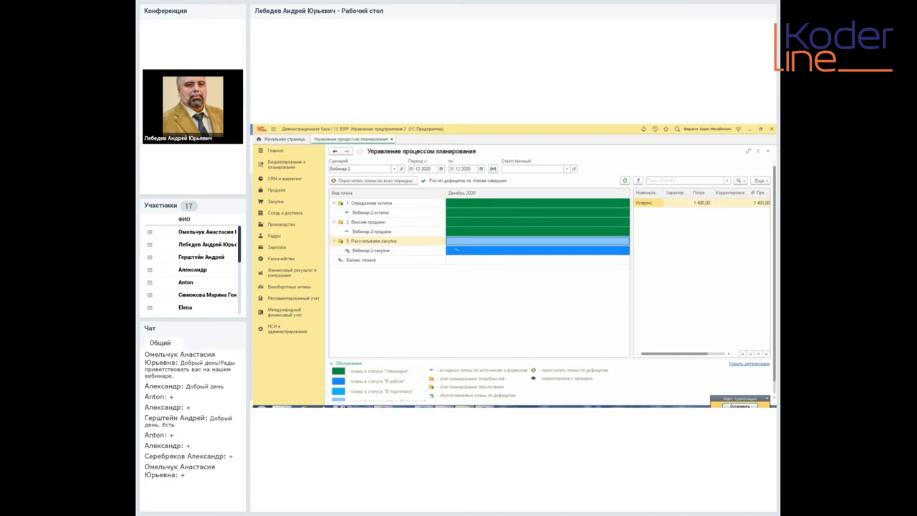
pyautogui.click(457, 250)
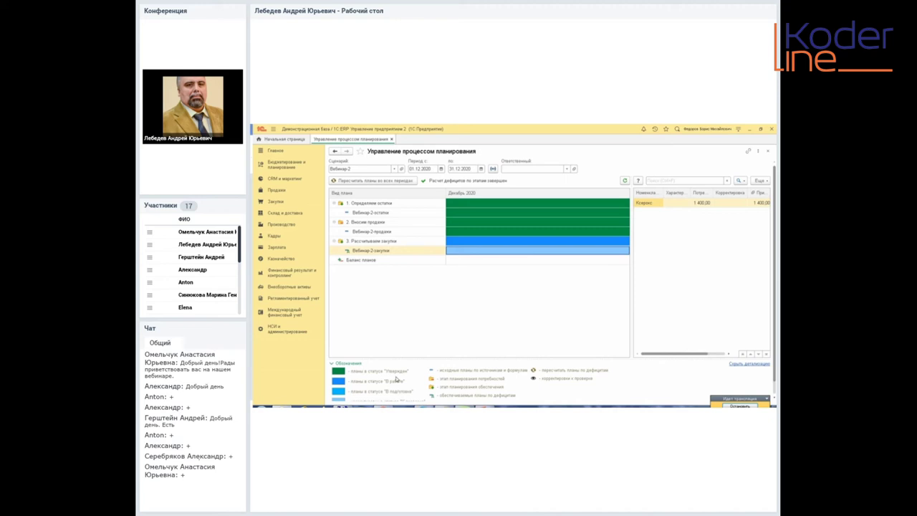
# Step: Review the December purchase plan's goods, main data and plan type card, close them and check its need quantity
pyautogui.doubleClick(481, 251)
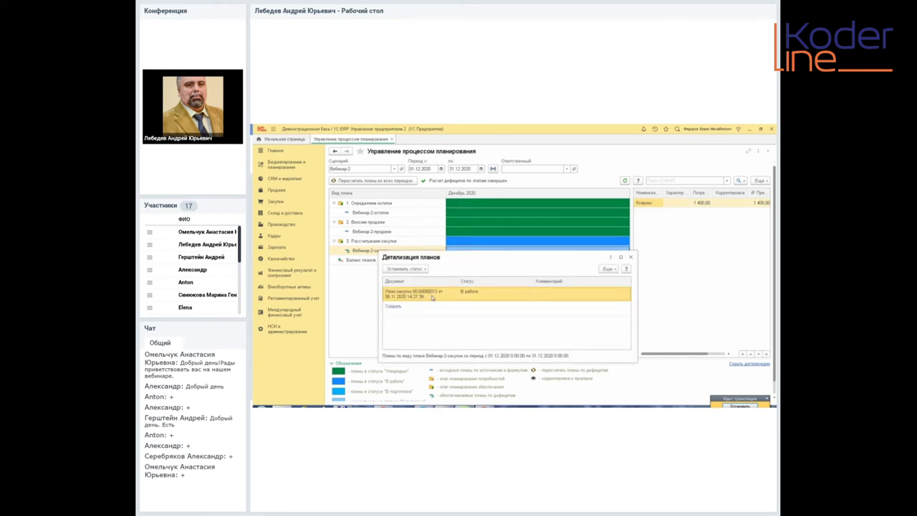
pyautogui.doubleClick(432, 296)
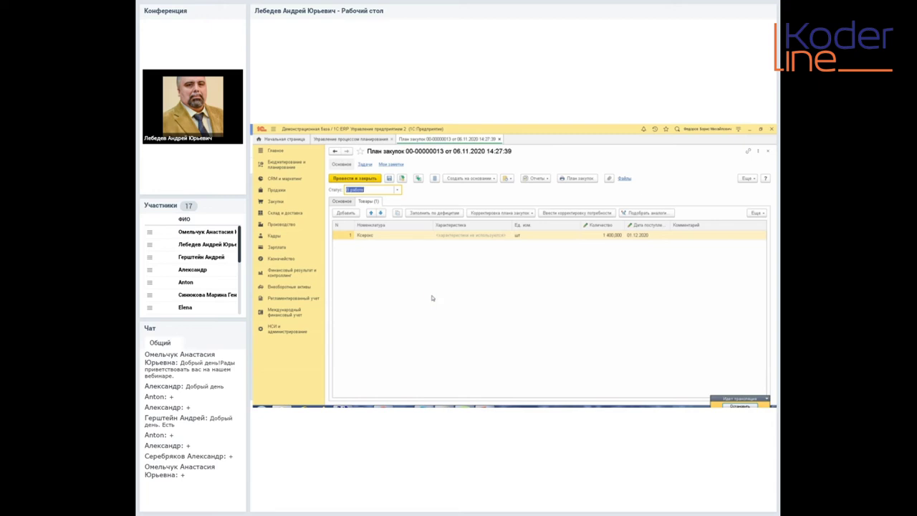
pyautogui.click(342, 203)
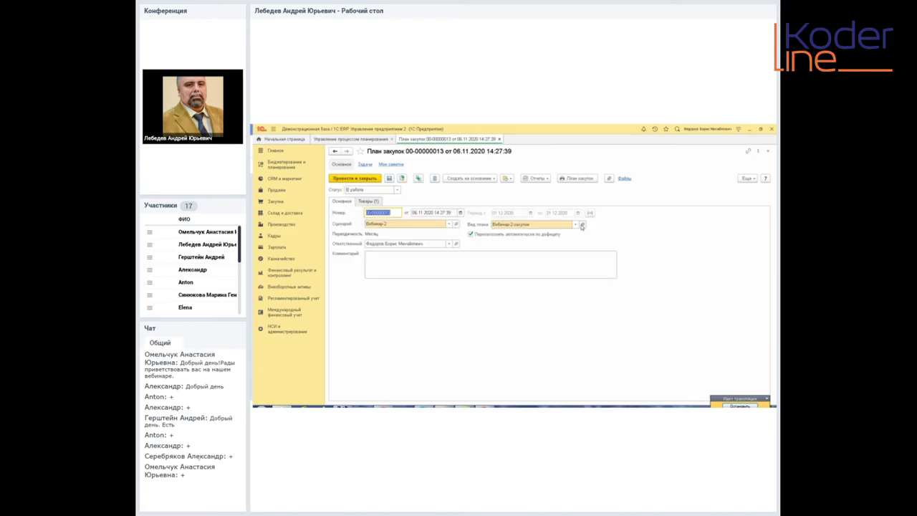
pyautogui.click(583, 224)
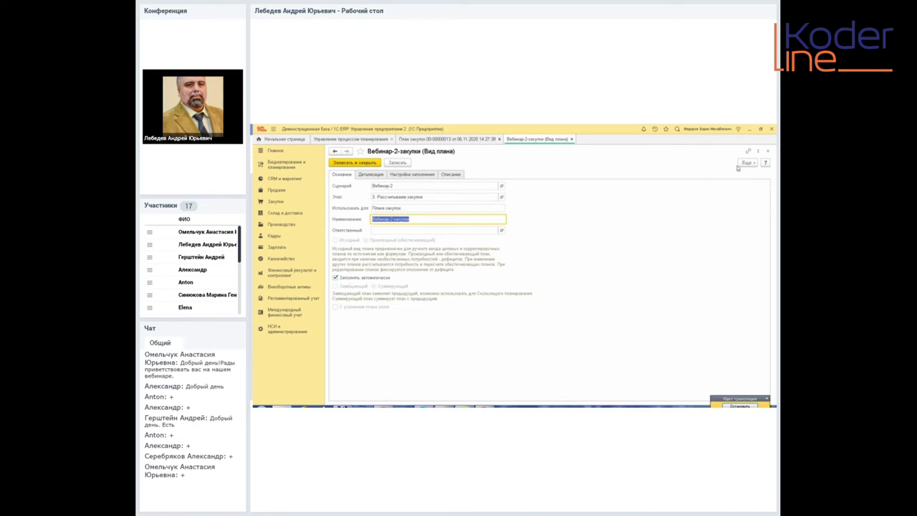
pyautogui.click(572, 139)
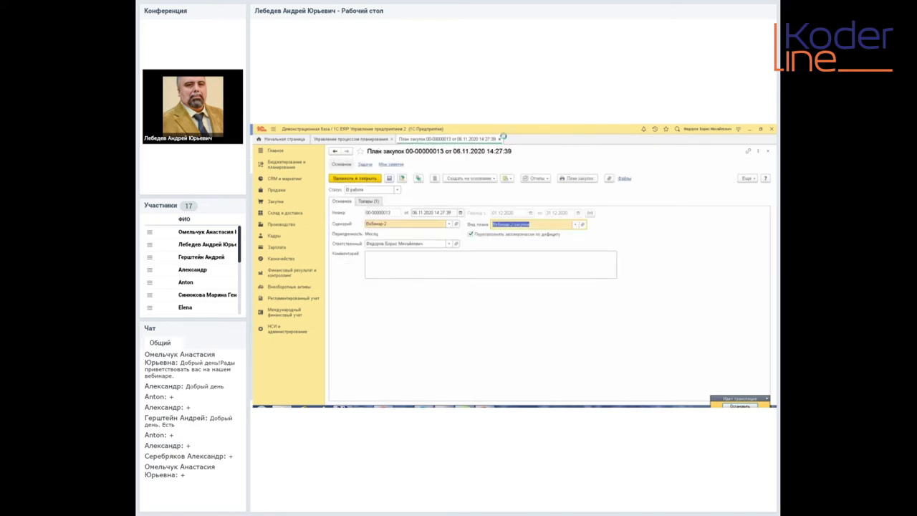
pyautogui.click(502, 140)
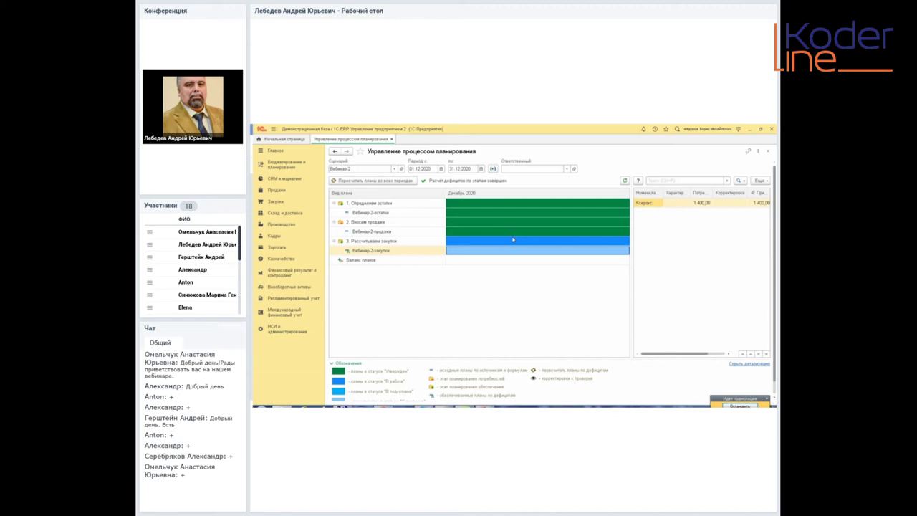
pyautogui.click(700, 205)
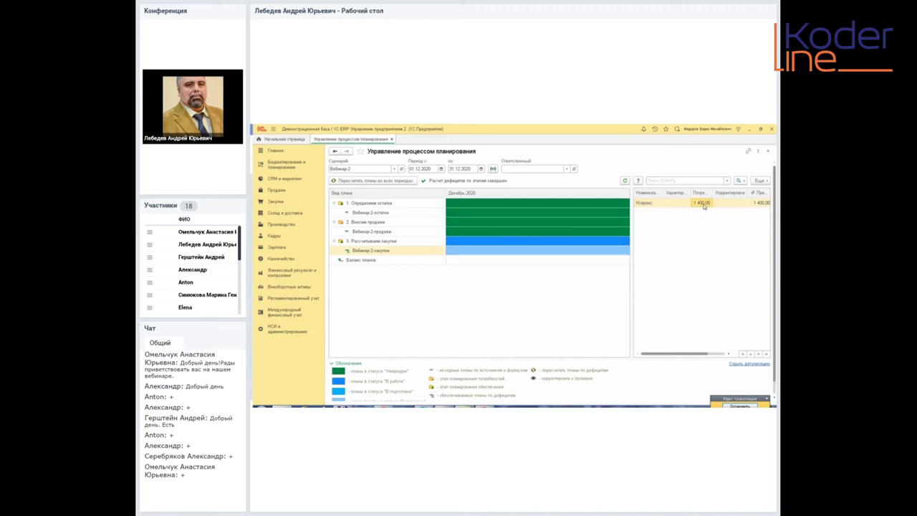
# Step: Set the December purchase plan's status to "Утвержден", close its plan details and refresh the planning table
pyautogui.doubleClick(484, 252)
pyautogui.click(405, 269)
pyautogui.click(421, 308)
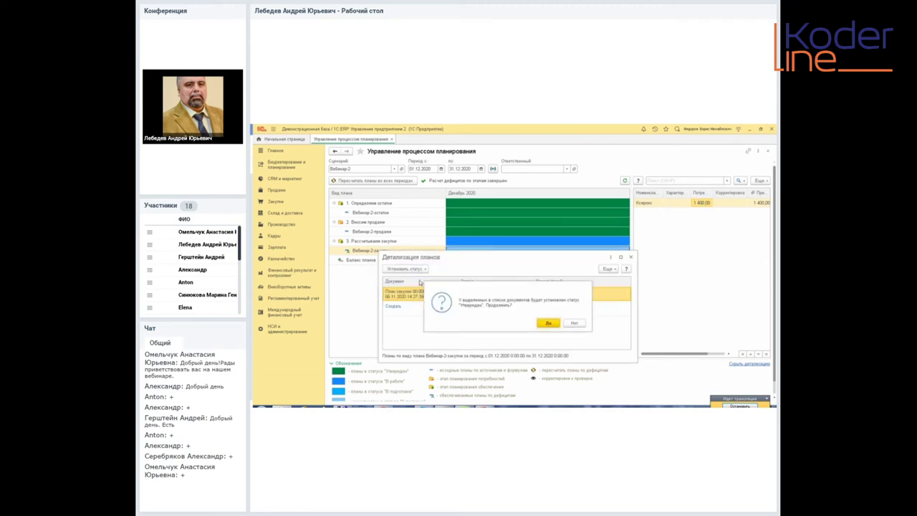
pyautogui.click(548, 323)
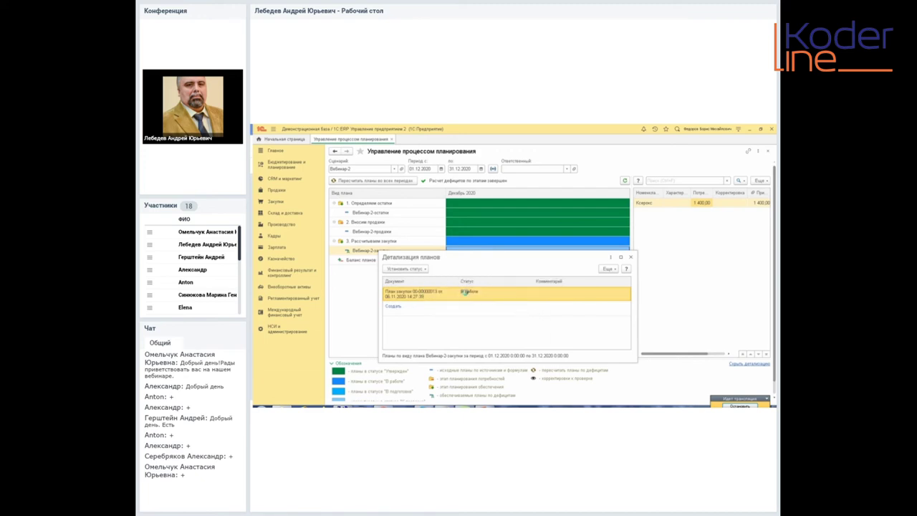
pyautogui.click(406, 269)
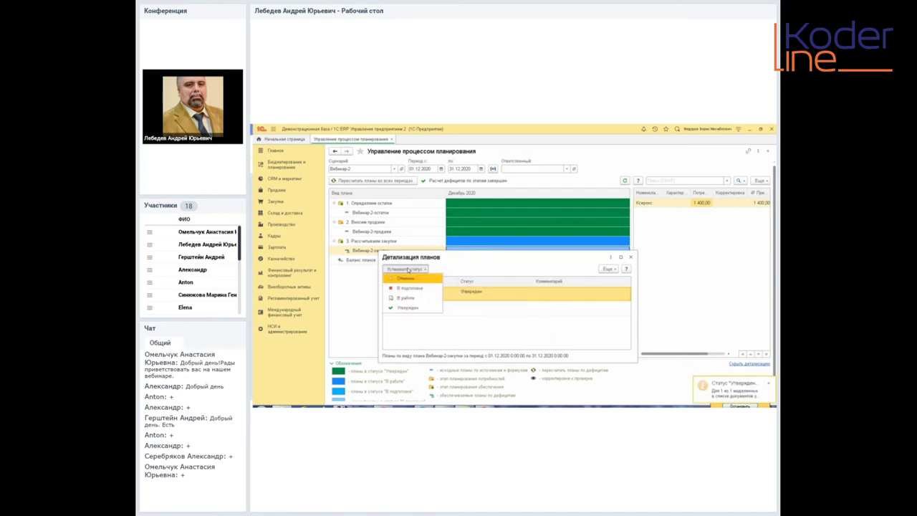
pyautogui.click(408, 307)
pyautogui.click(557, 323)
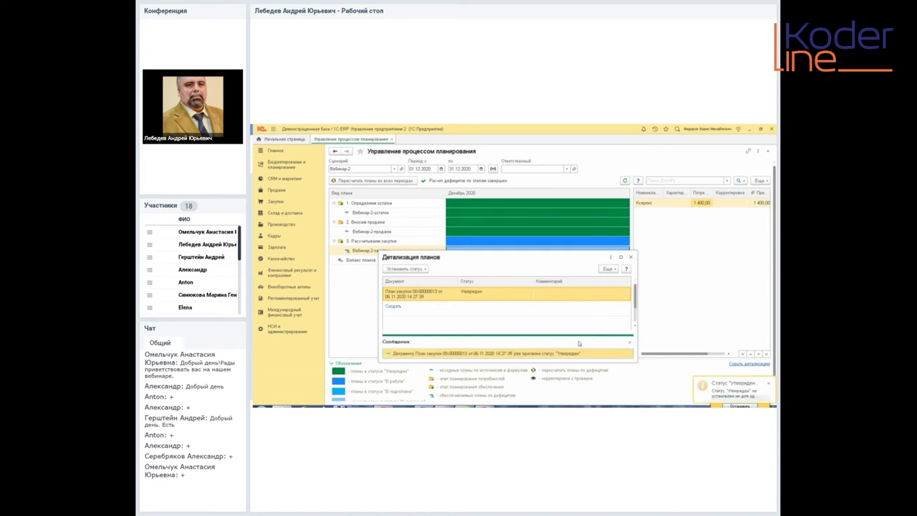
pyautogui.click(631, 257)
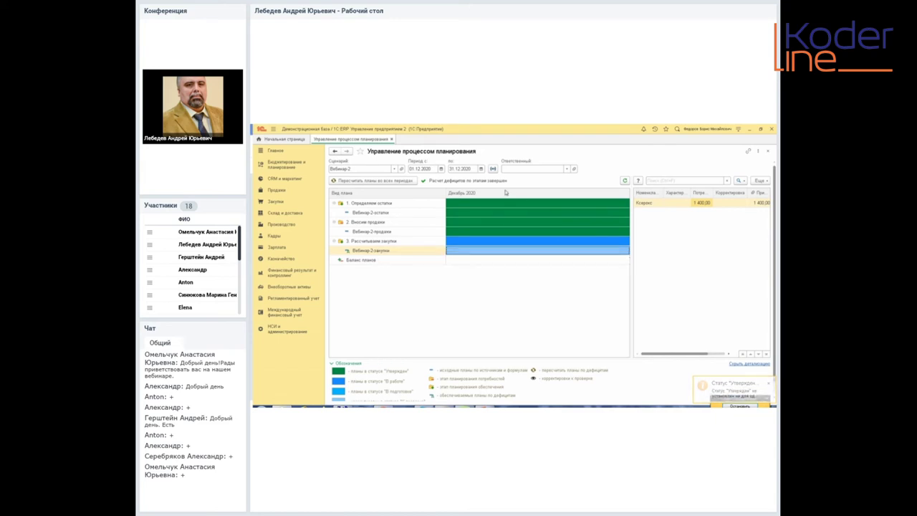
pyautogui.click(624, 181)
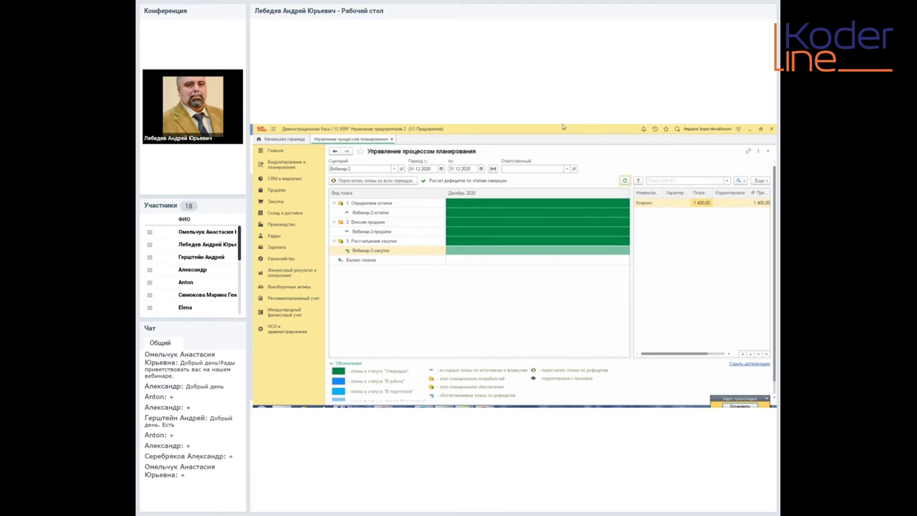
# Step: Review the December documents behind "Баланс планов" and close the plan details
pyautogui.click(384, 253)
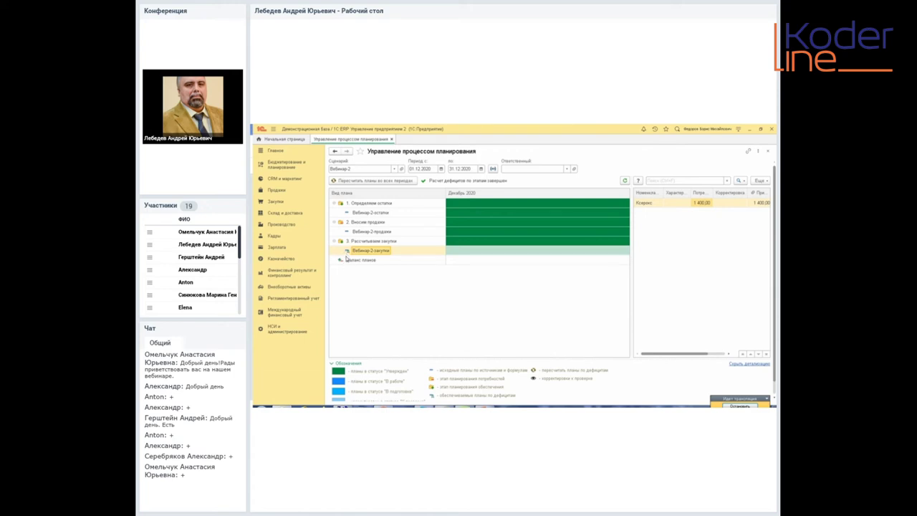
pyautogui.click(468, 263)
pyautogui.doubleClick(467, 264)
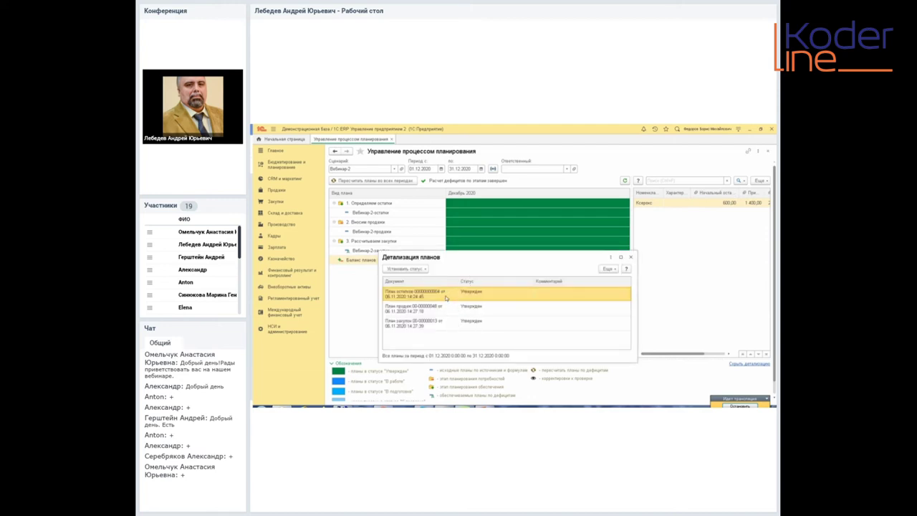
pyautogui.click(630, 257)
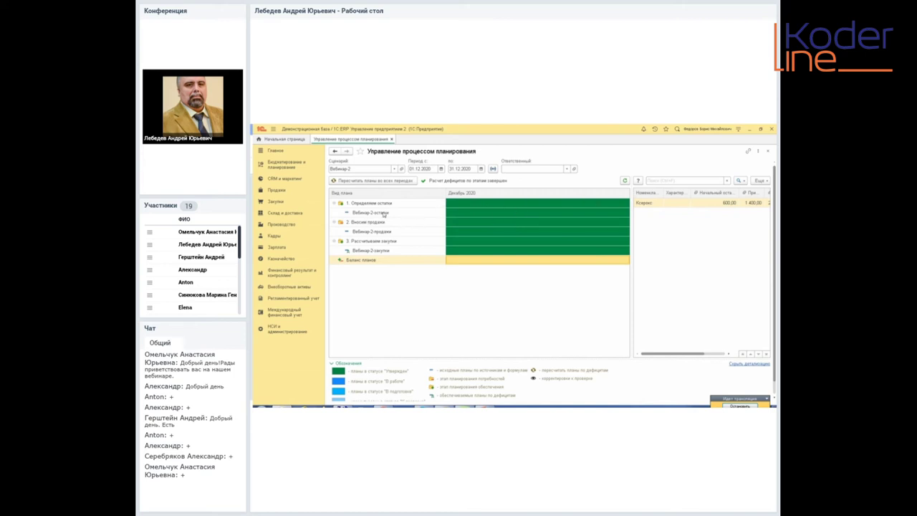
# Step: Set the "Ксерокс" quantity in the approved December stock plan to 500, post and close it, and refresh the planning table
pyautogui.click(450, 213)
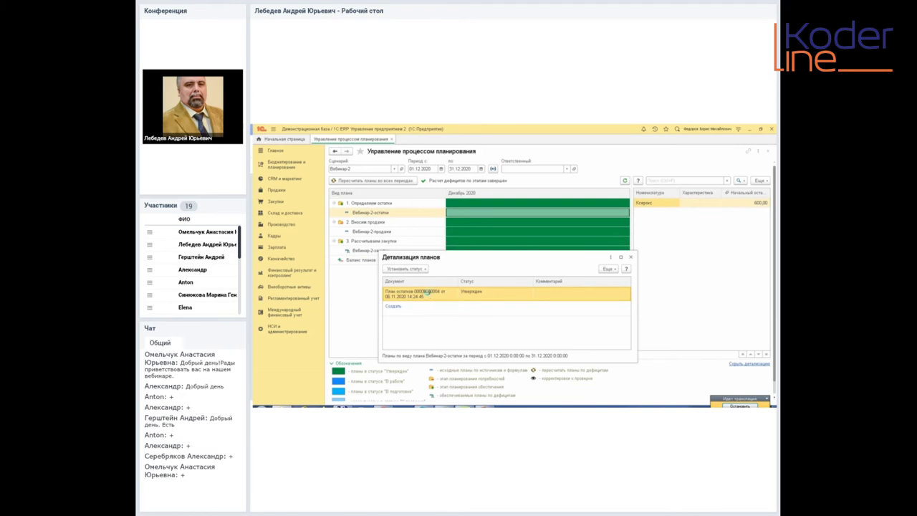
pyautogui.doubleClick(429, 294)
pyautogui.doubleClick(602, 219)
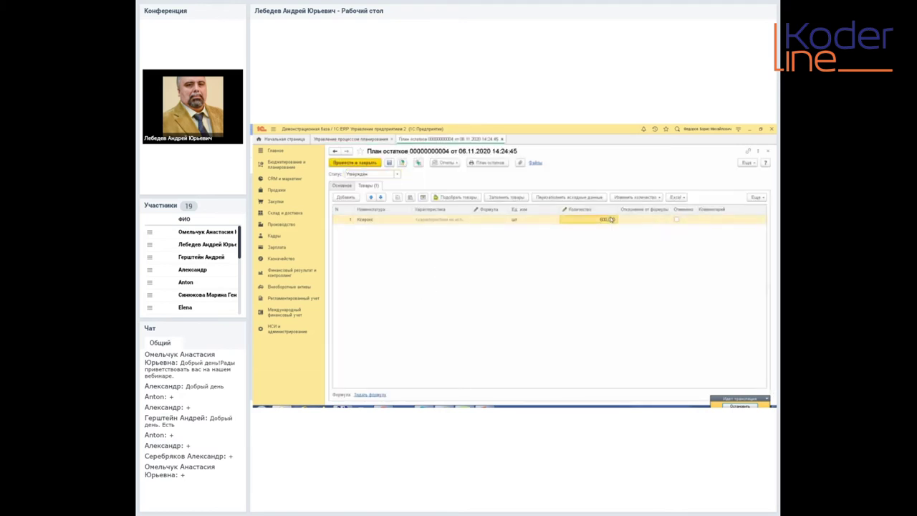
pyautogui.write('600')
pyautogui.press('Return')
pyautogui.click(368, 164)
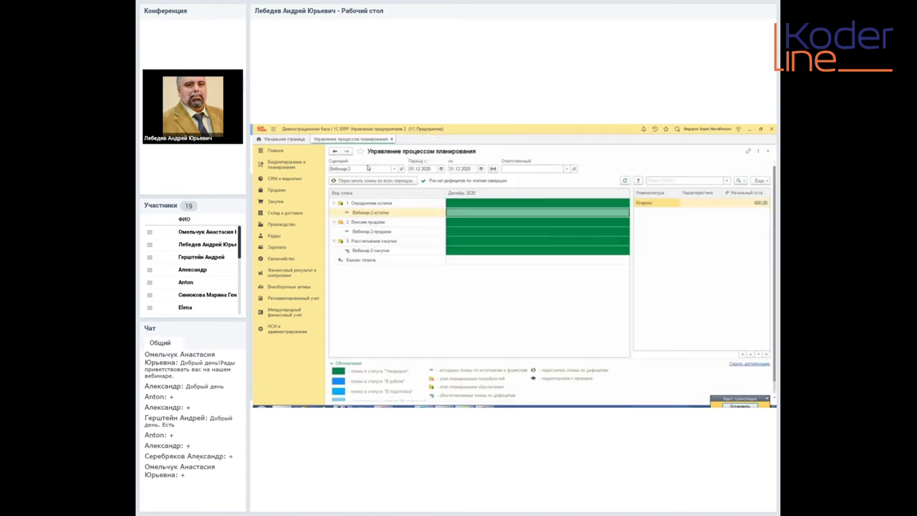
pyautogui.click(625, 181)
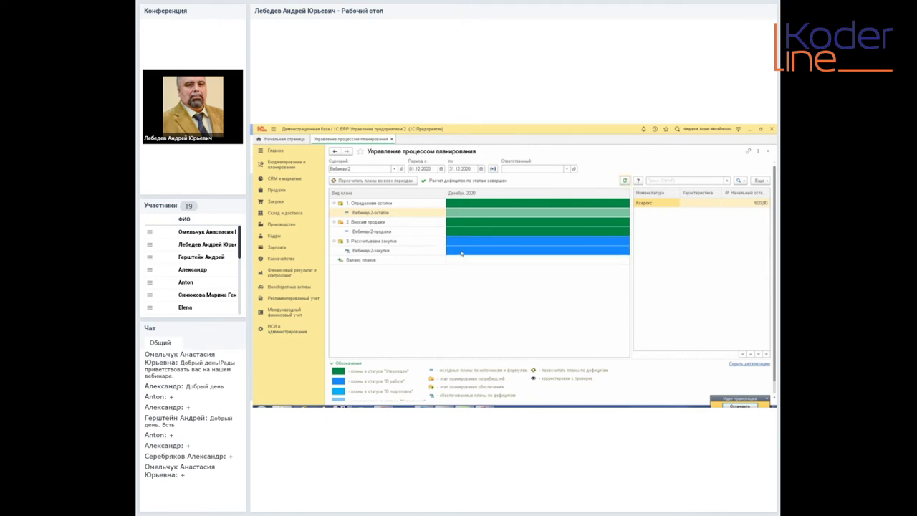
# Step: Approve the recalculated December purchase plan with status "Утвержден", close its plan details and refresh the planning table
pyautogui.click(461, 252)
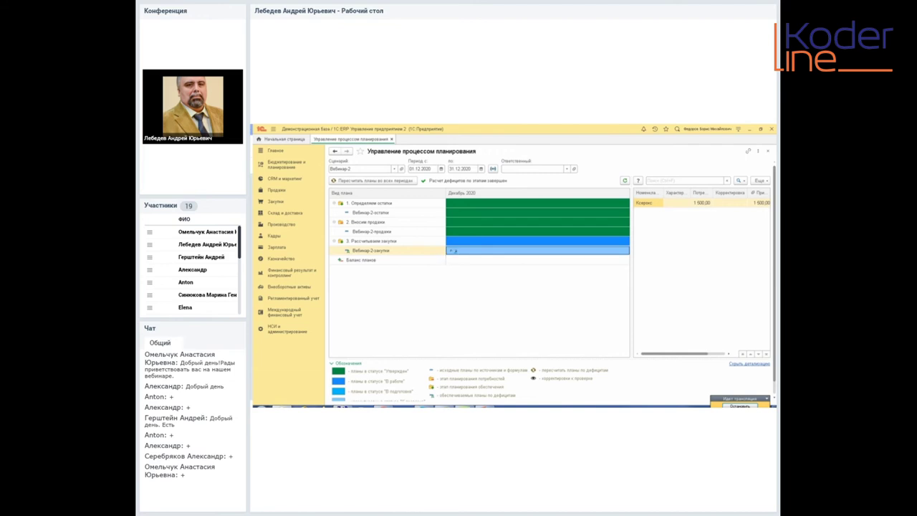
pyautogui.doubleClick(453, 254)
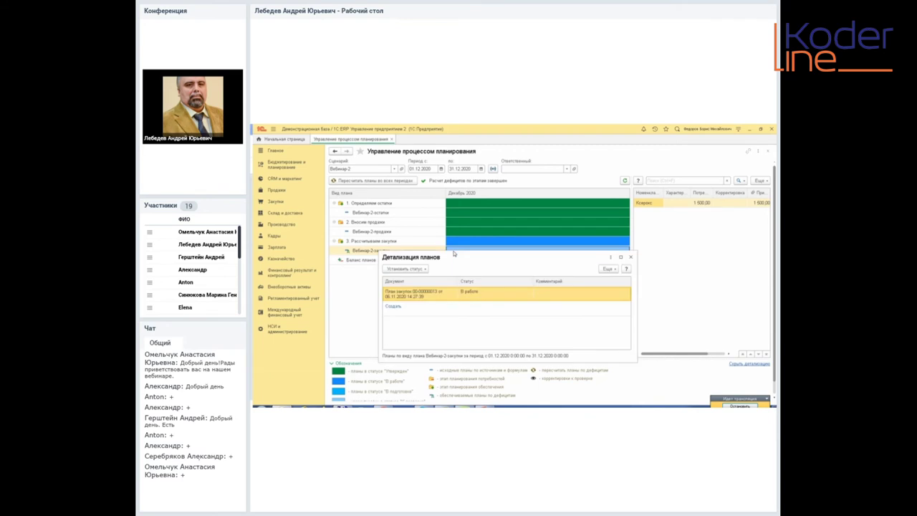
pyautogui.click(422, 270)
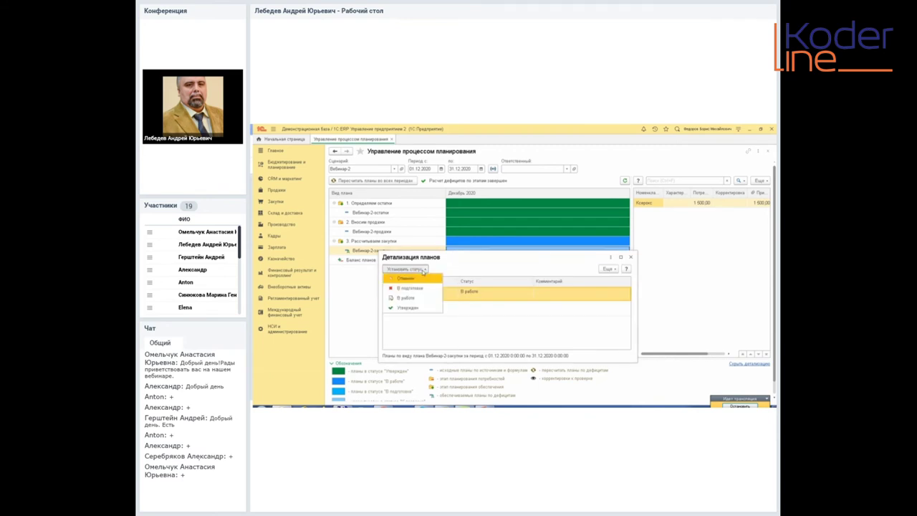
pyautogui.click(418, 307)
pyautogui.click(545, 323)
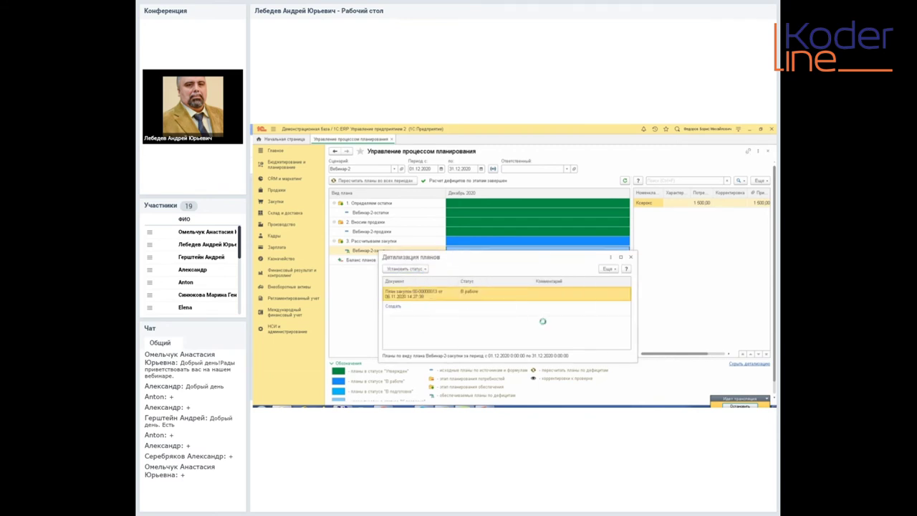
pyautogui.click(631, 258)
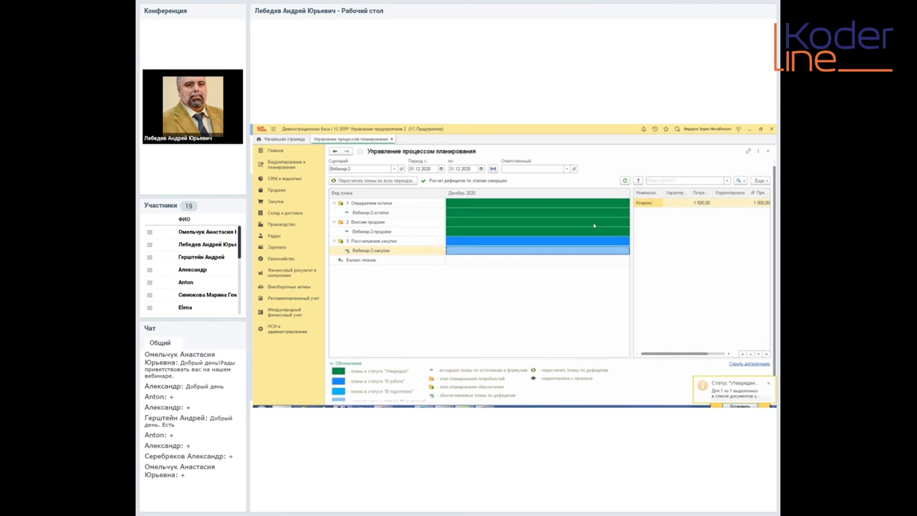
pyautogui.click(624, 181)
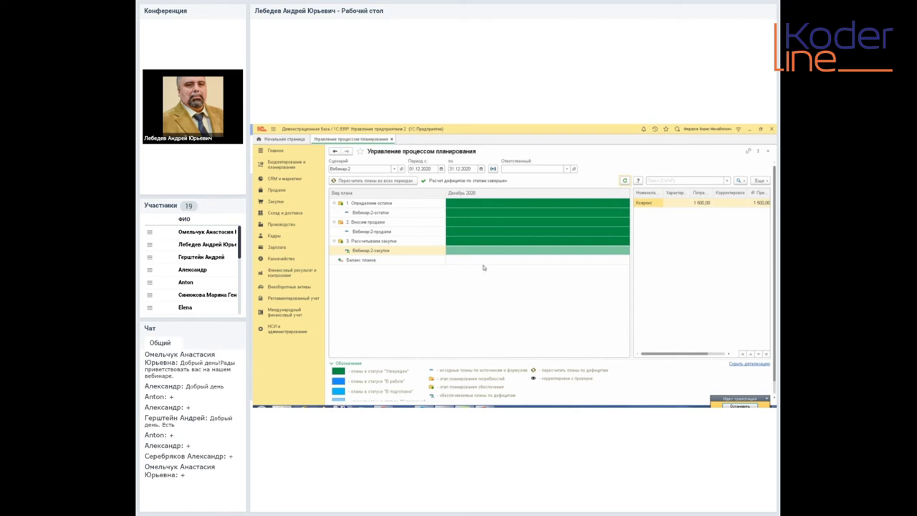
# Step: Recalculate the plans up to the December 2020 column from stage "2. Вносим продажи"
pyautogui.rightClick(469, 222)
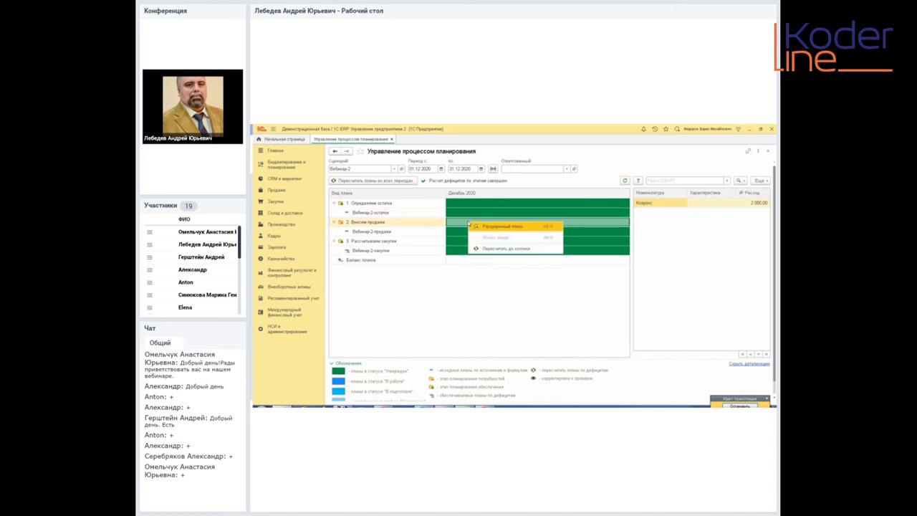
pyautogui.click(506, 247)
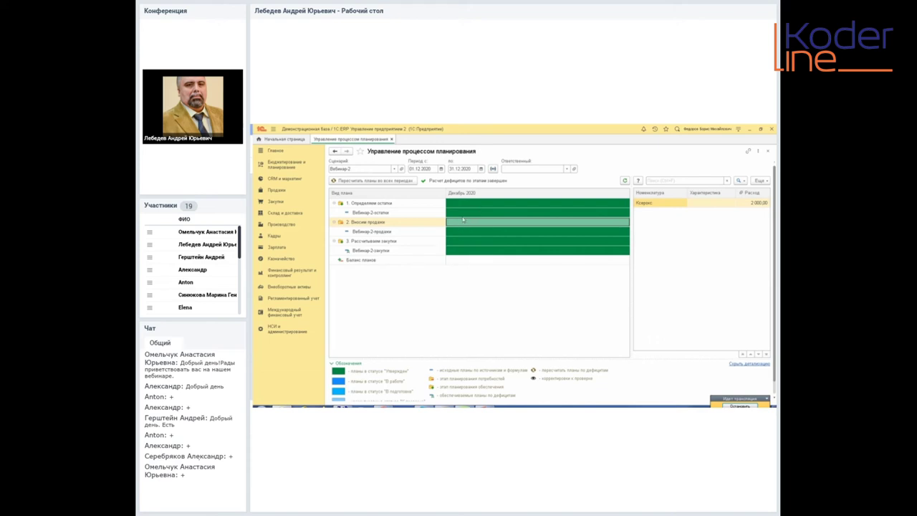
# Step: Create a new planned-requirements correction (Корректировка плановых потребностей) and assign it to the scenario "Вебинар-2"
pyautogui.click(284, 167)
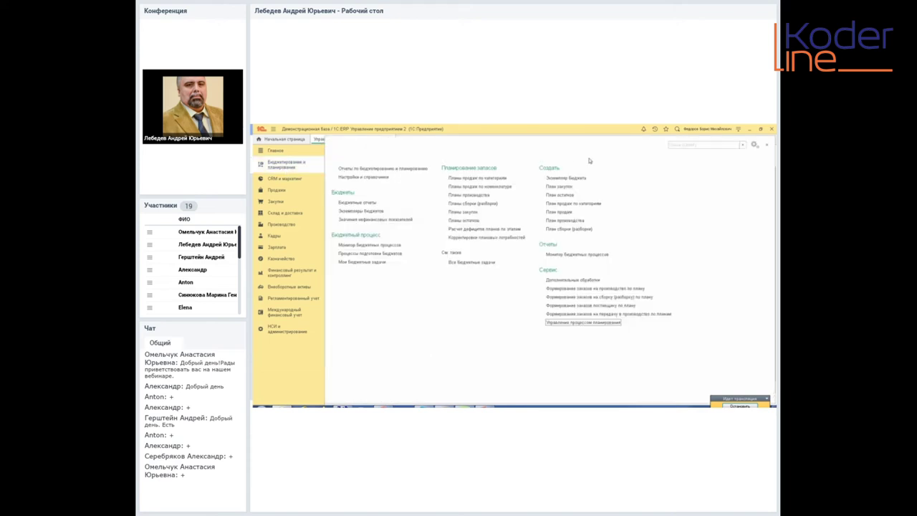
pyautogui.click(488, 237)
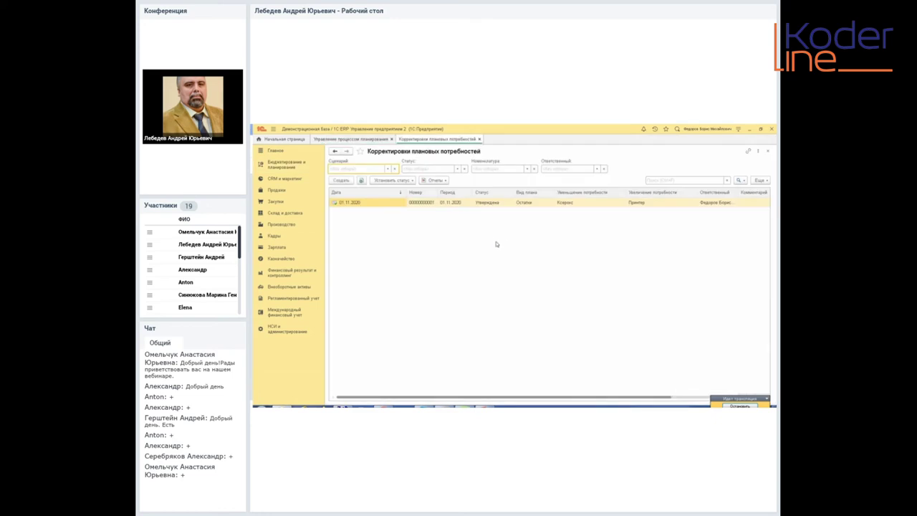
pyautogui.click(337, 180)
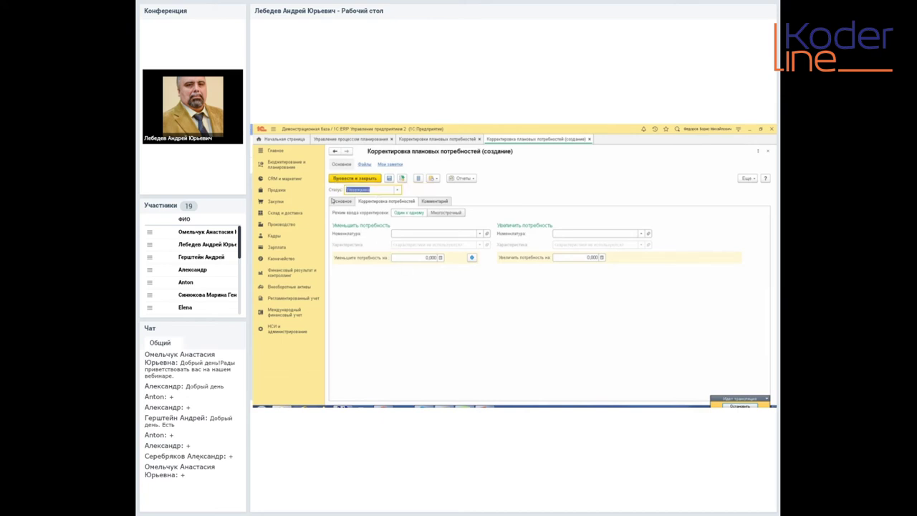
pyautogui.click(334, 201)
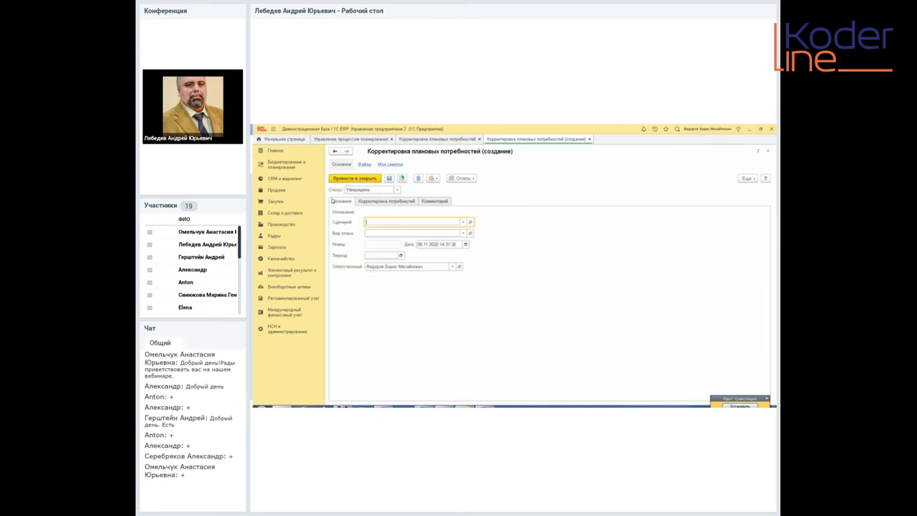
pyautogui.click(463, 222)
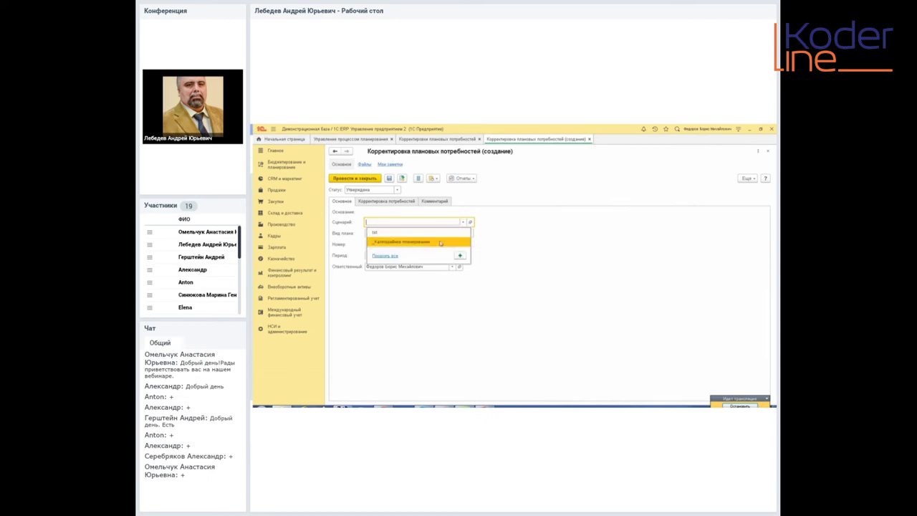
pyautogui.click(400, 257)
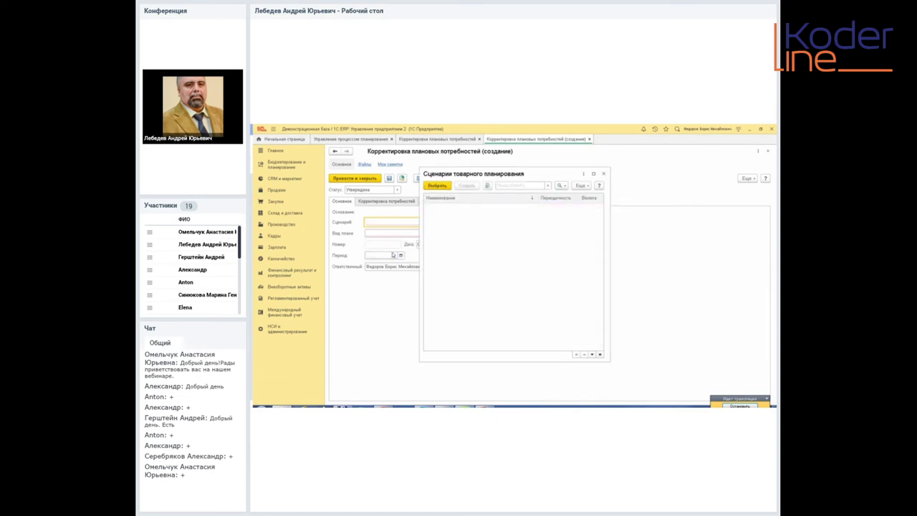
pyautogui.doubleClick(460, 236)
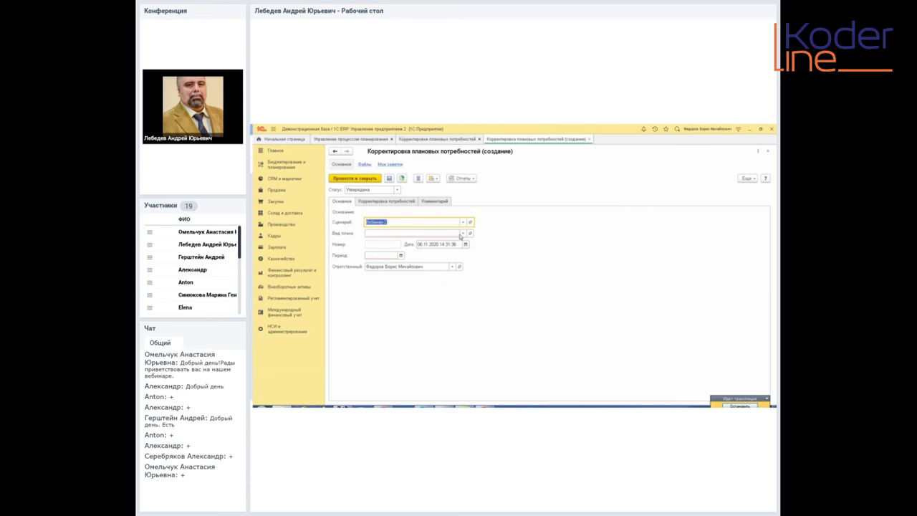
# Step: Set the correction's plan type to "Вебинар-2-остатки" and its period to 01.12.2020
pyautogui.click(425, 233)
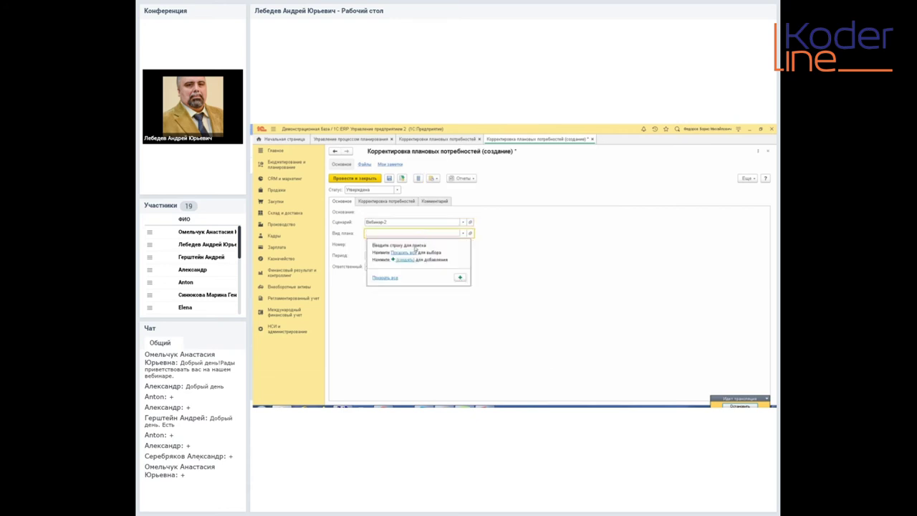
pyautogui.click(404, 249)
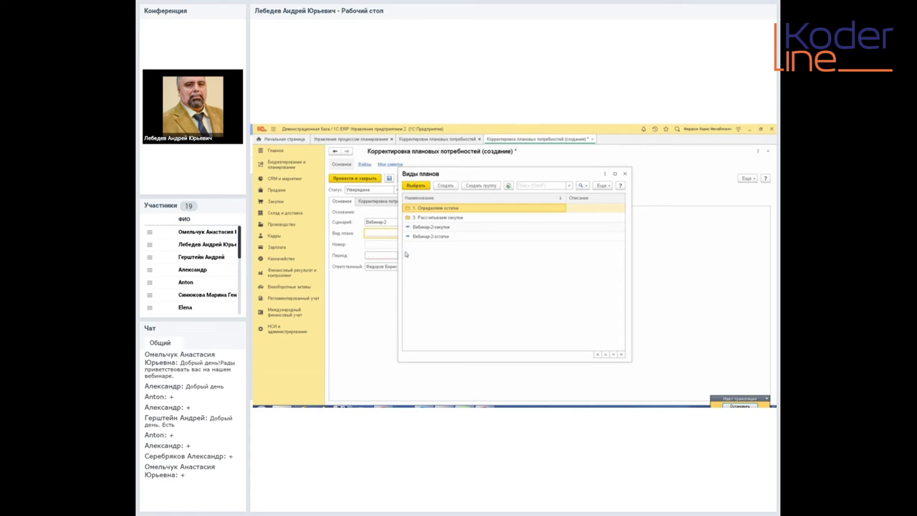
pyautogui.doubleClick(430, 237)
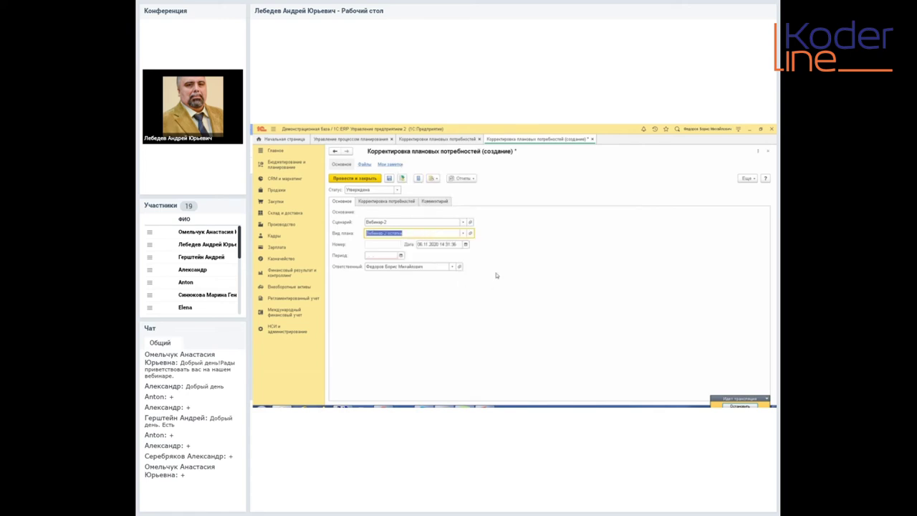
pyautogui.click(402, 255)
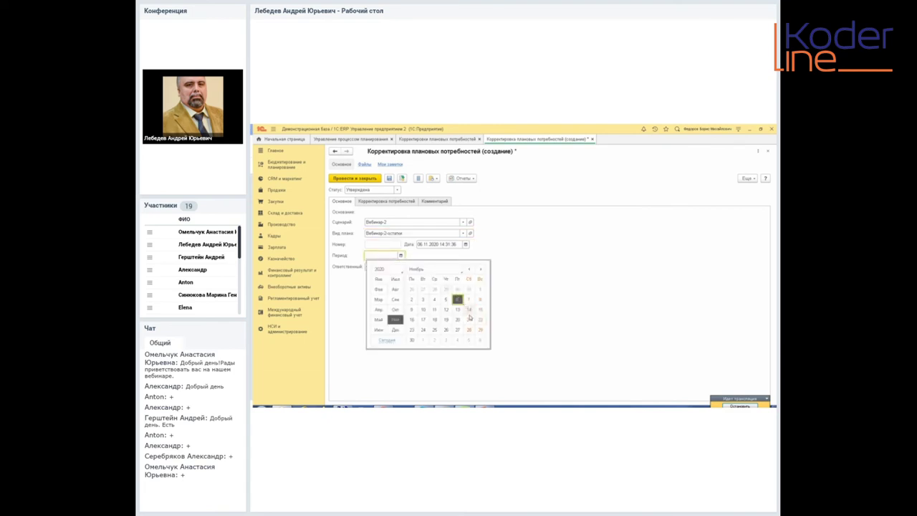
pyautogui.click(394, 329)
pyautogui.click(432, 289)
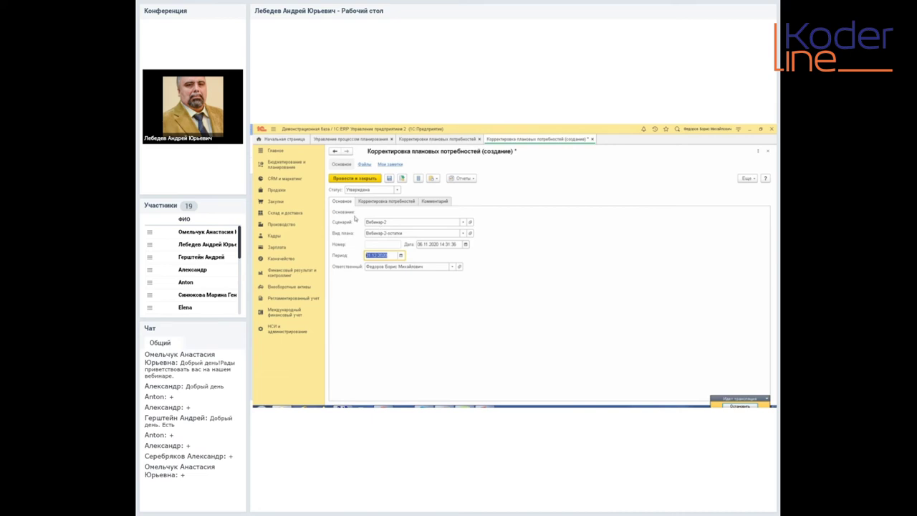
# Step: Reduce the requirement for "Ксерокс" by 100 and increase that for "Принтер" by 100, then post and close the correction
pyautogui.click(368, 203)
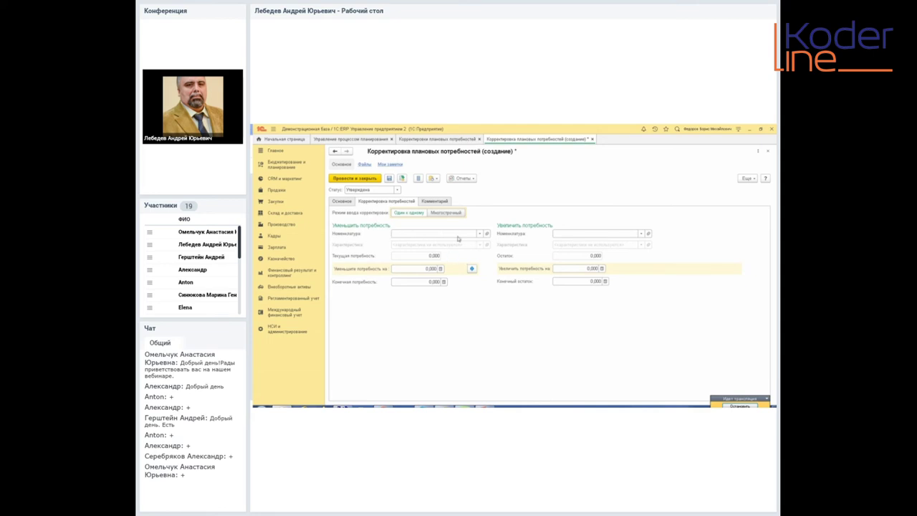
pyautogui.click(479, 235)
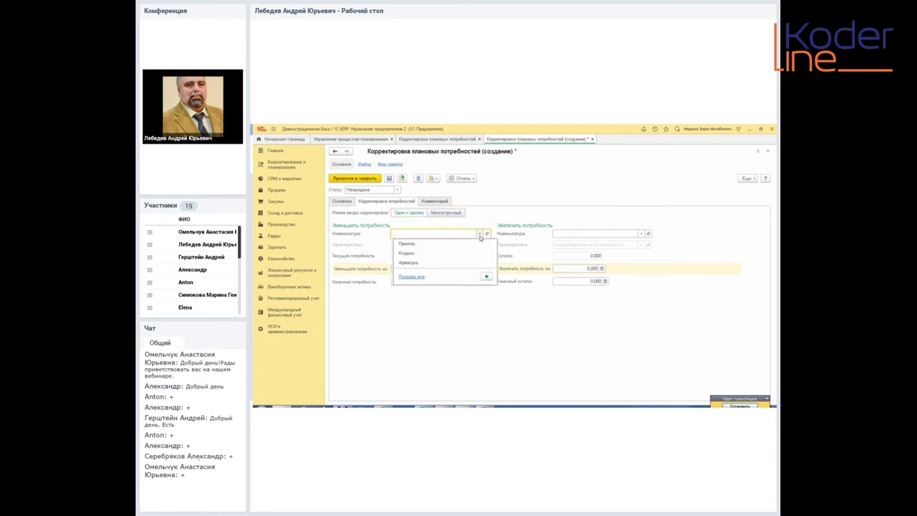
pyautogui.click(444, 252)
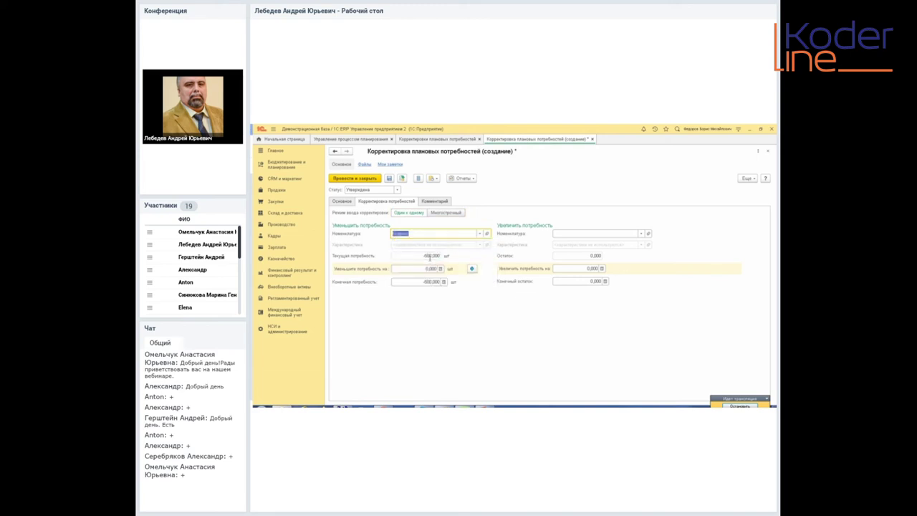
pyautogui.click(429, 268)
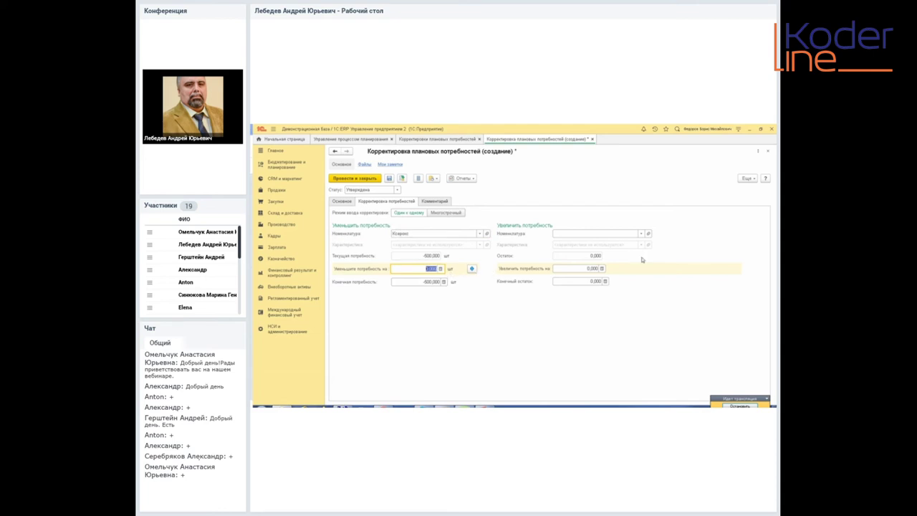
pyautogui.write('600')
pyautogui.click(601, 232)
pyautogui.click(586, 252)
pyautogui.click(472, 269)
pyautogui.click(364, 179)
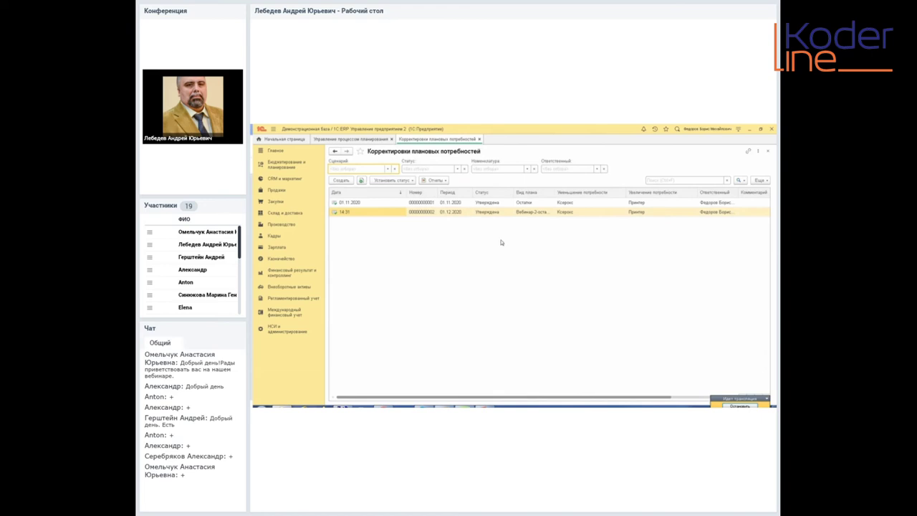
# Step: Refresh the planning table of the planning process and compare the details of both "Вебинар-2-остатки" rows
pyautogui.click(367, 140)
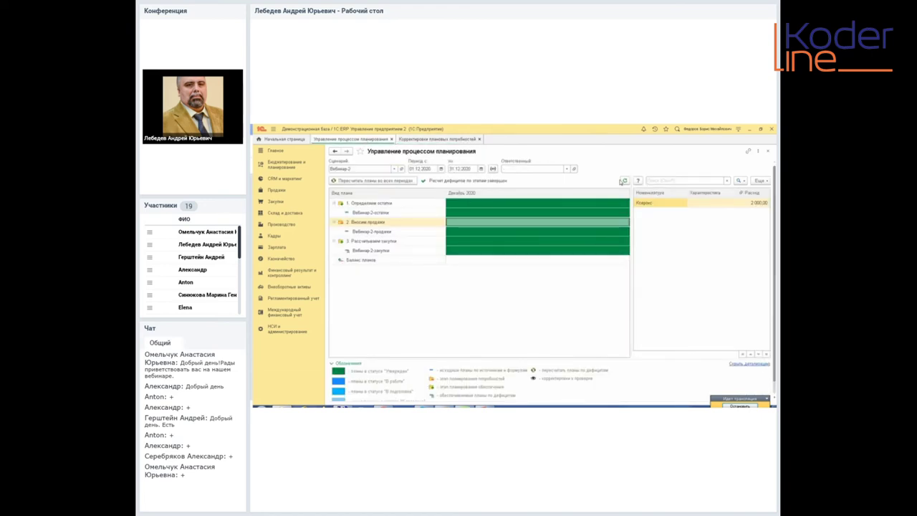
pyautogui.click(624, 181)
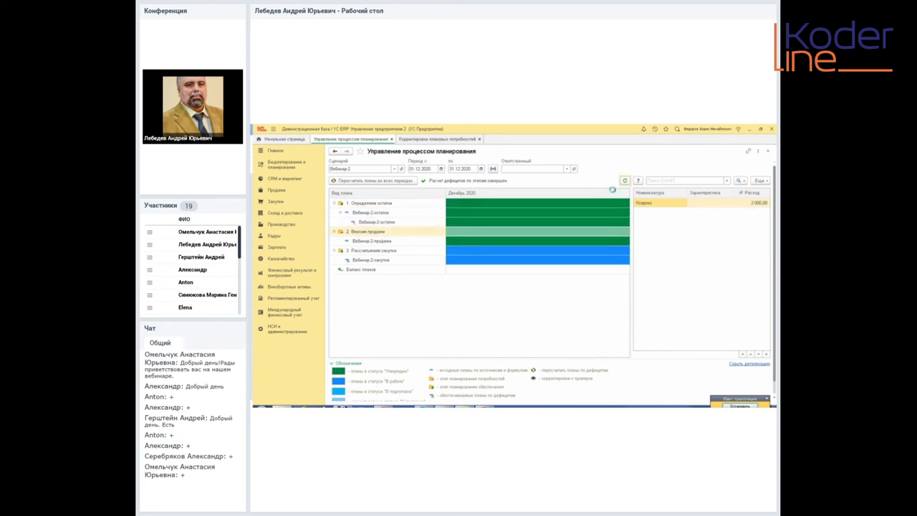
pyautogui.click(457, 213)
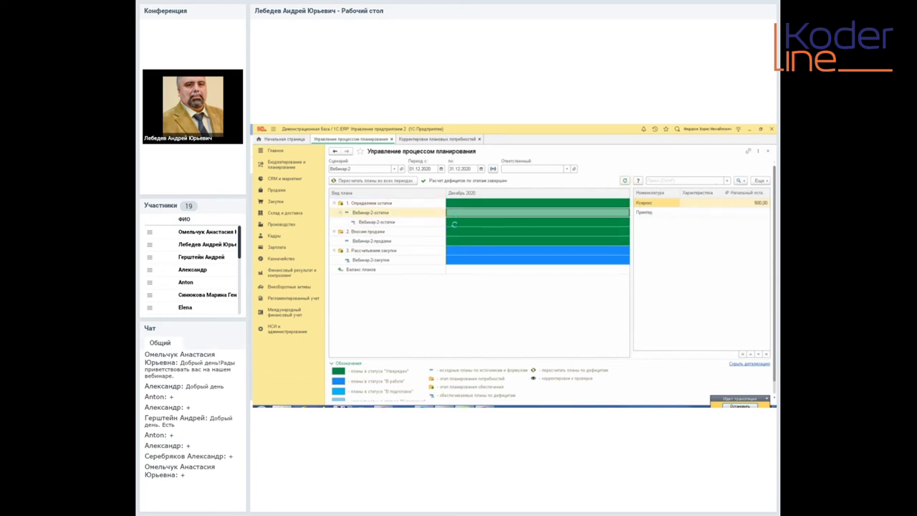
pyautogui.click(456, 226)
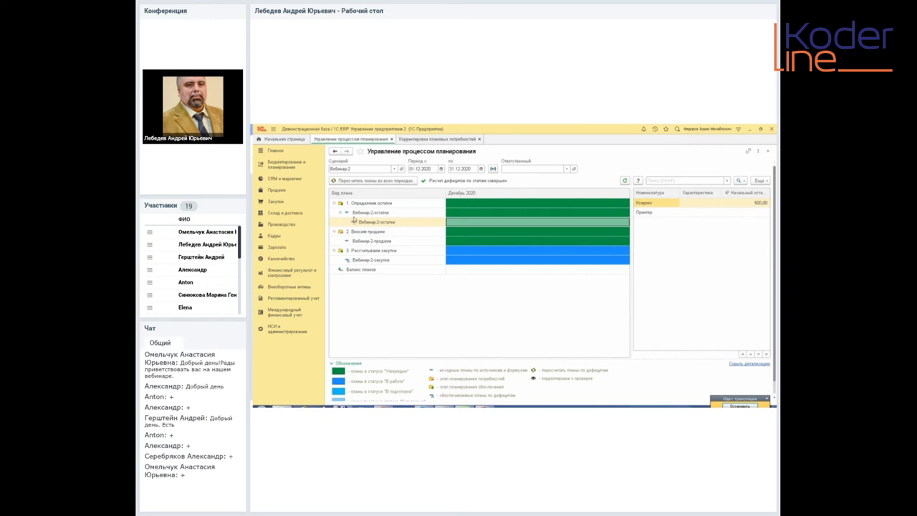
pyautogui.click(363, 213)
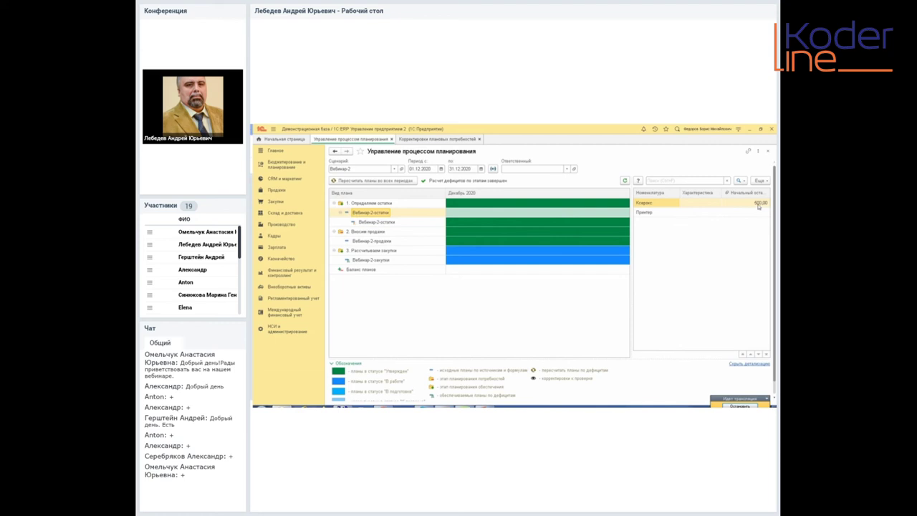
pyautogui.click(389, 224)
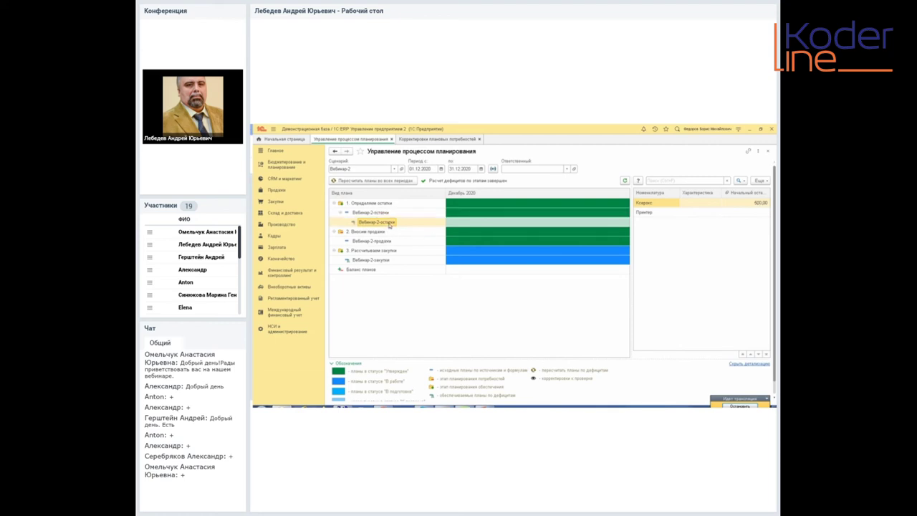
# Step: Review the detailing, filling and main settings of the plan type "Вебинар-2-остатки" and close its card
pyautogui.doubleClick(379, 224)
pyautogui.click(370, 175)
pyautogui.click(393, 177)
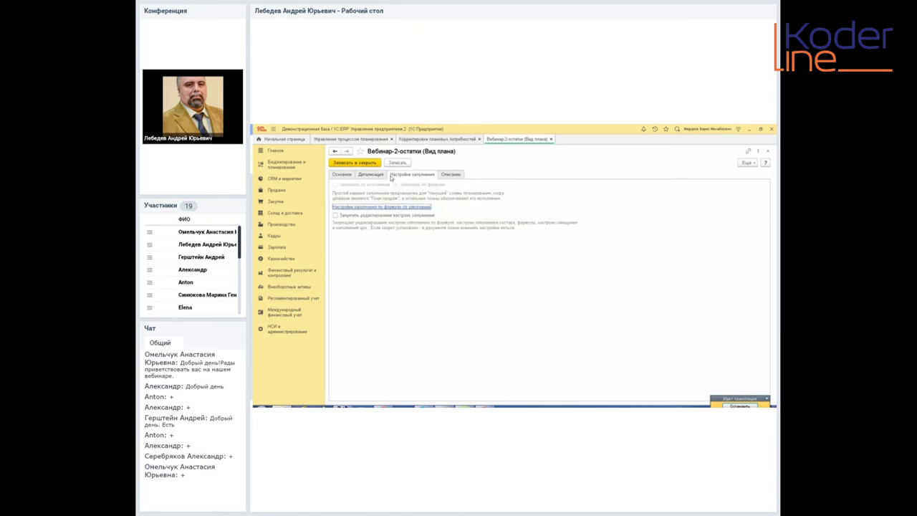
pyautogui.click(345, 178)
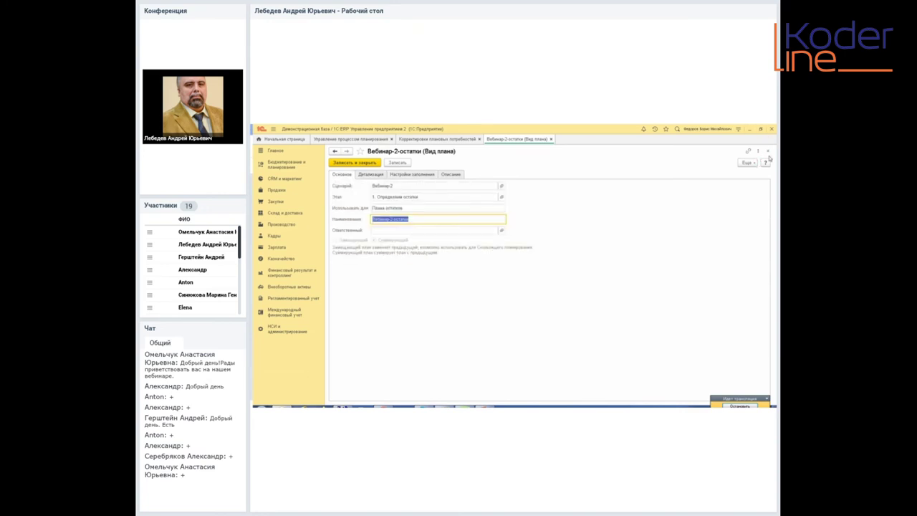
pyautogui.click(551, 138)
# Step: Inspect the requirements correction document listed in the December plan details of the nested "Вебинар-2-остатки" row, then close it
pyautogui.doubleClick(488, 222)
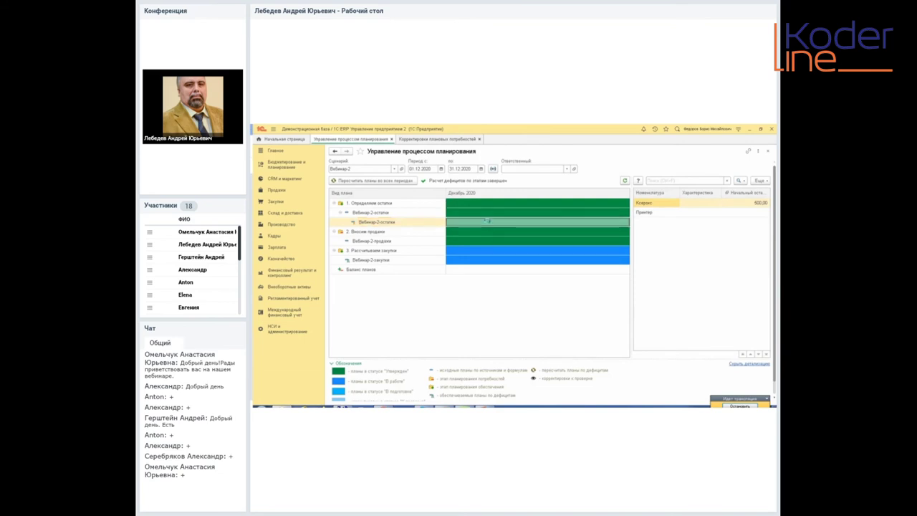
pyautogui.click(433, 307)
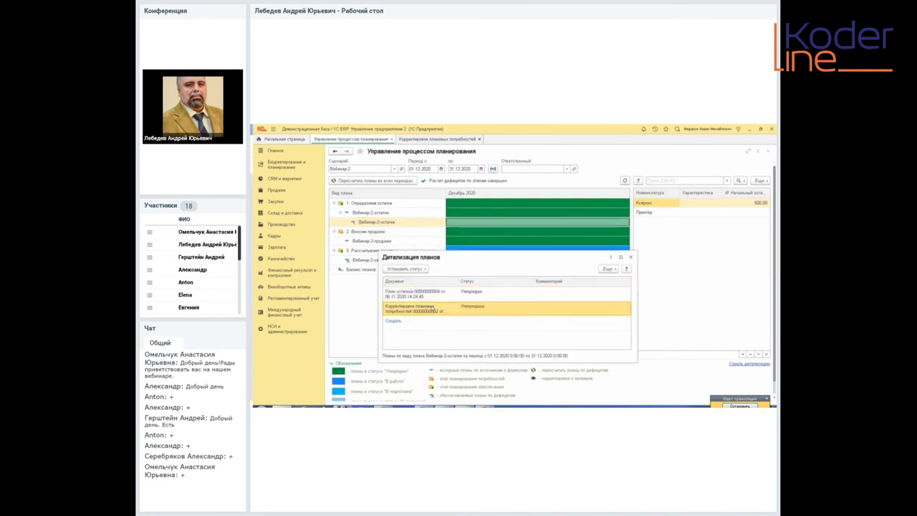
pyautogui.doubleClick(432, 310)
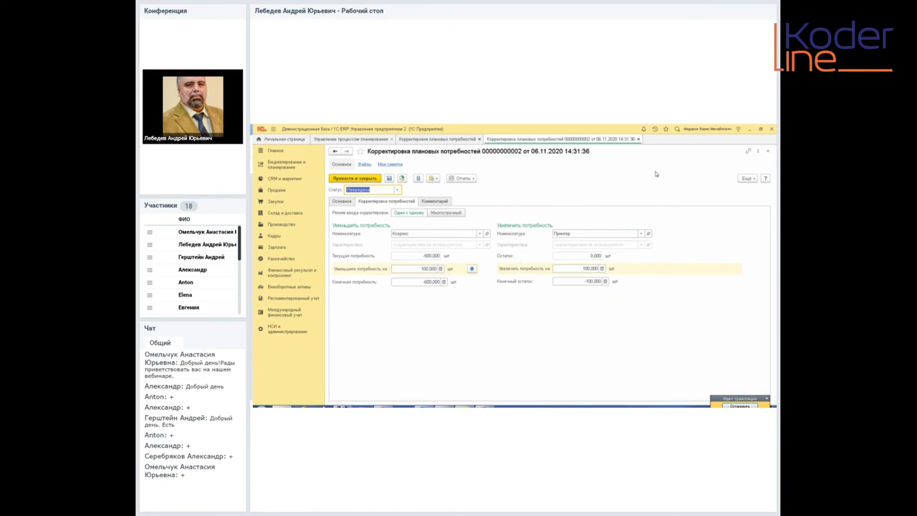
pyautogui.click(639, 139)
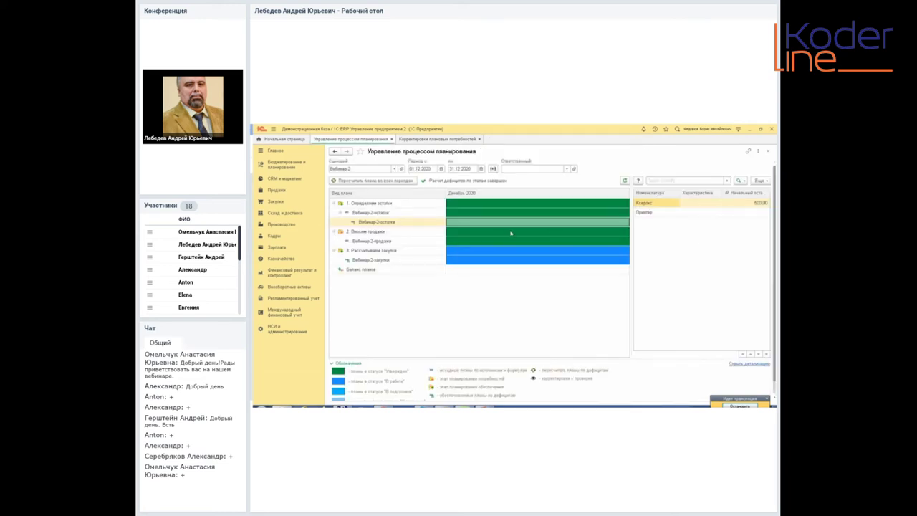
# Step: Check the December details of "Вебинар-2-закупки", recalculate the plans in all periods and refresh the planning table
pyautogui.click(473, 262)
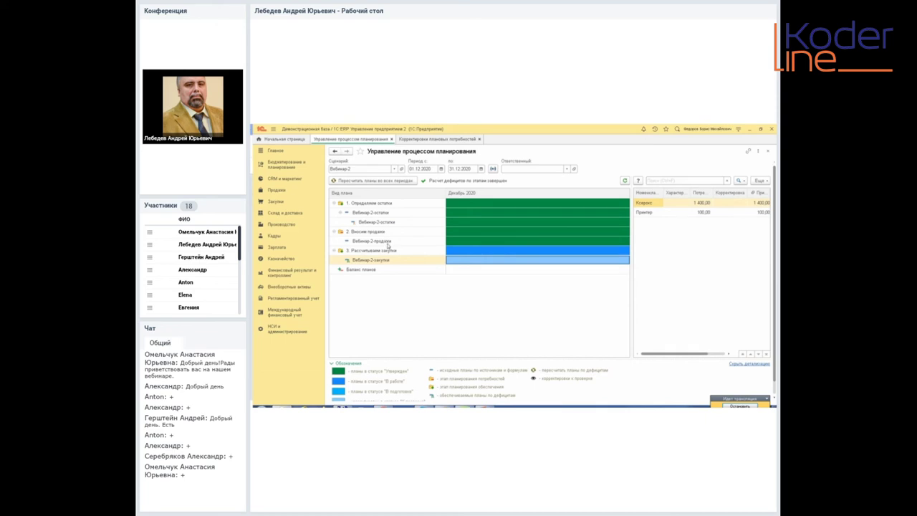
pyautogui.click(395, 183)
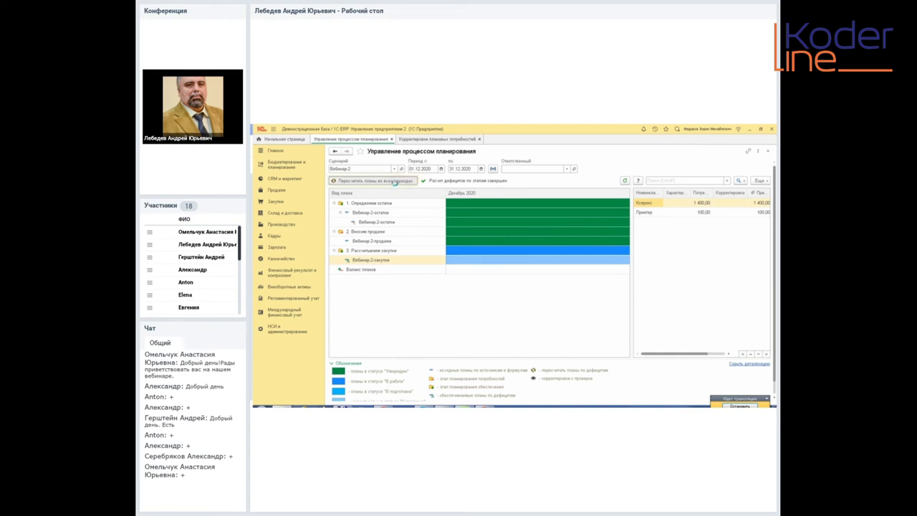
pyautogui.click(626, 181)
# Step: Set the December "Вебинар-2-закупки" purchase plan containing both items to status "Утвержден" and close its plan details
pyautogui.doubleClick(499, 261)
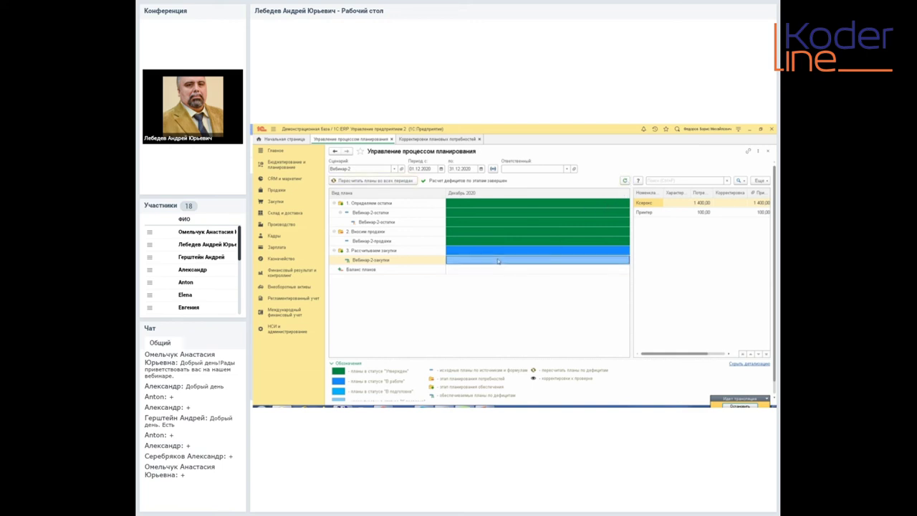
pyautogui.click(421, 270)
pyautogui.click(407, 306)
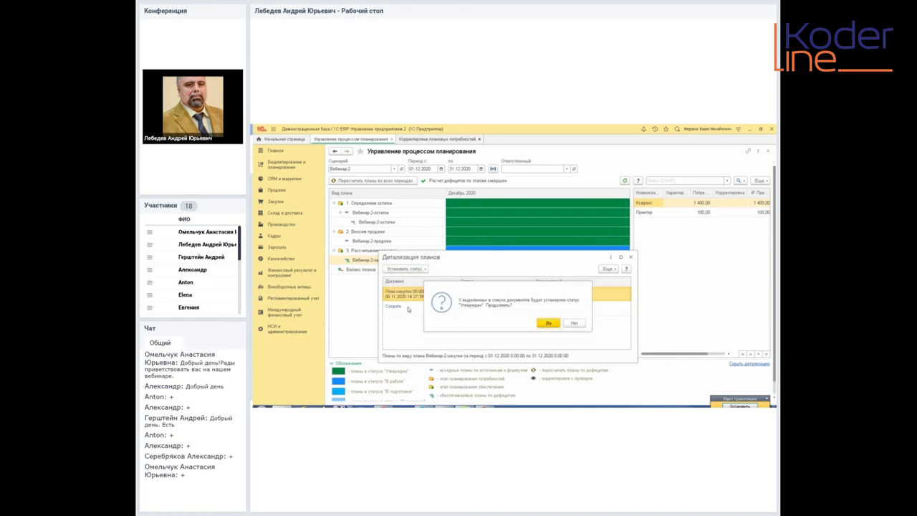
pyautogui.click(547, 323)
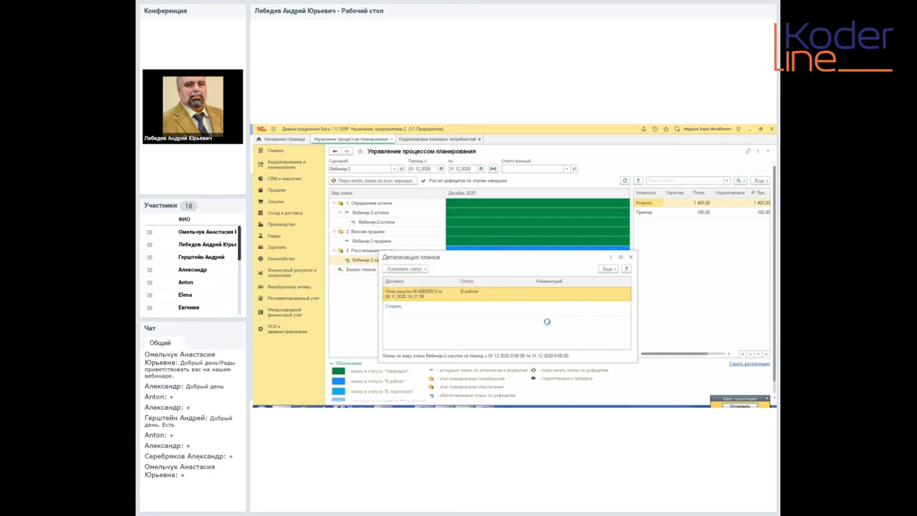
pyautogui.click(630, 256)
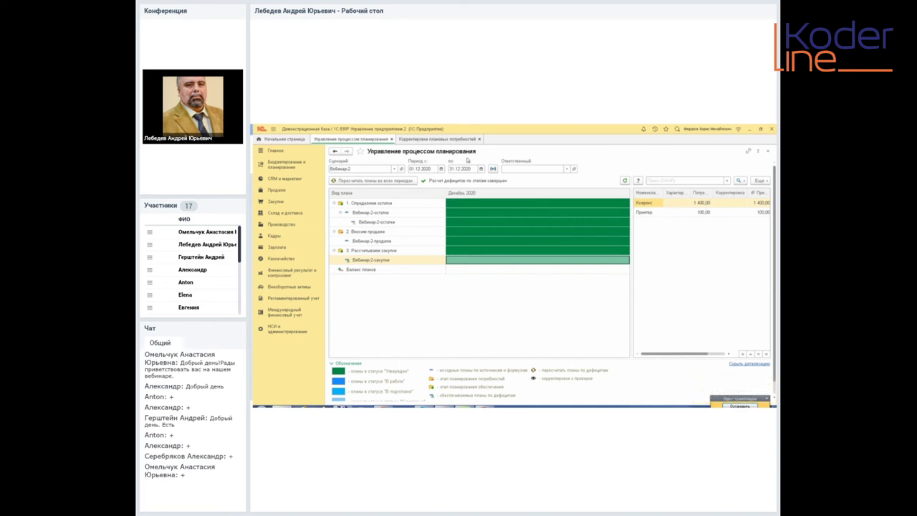
# Step: Close the planning process and requirements correction pages, and open the "Виды планов" list from the inventory planning settings
pyautogui.click(479, 139)
pyautogui.click(393, 139)
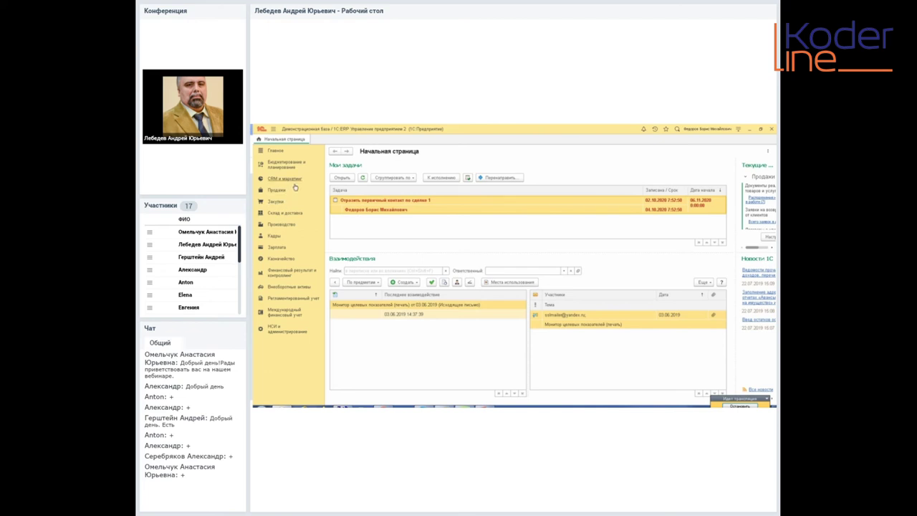
pyautogui.click(287, 164)
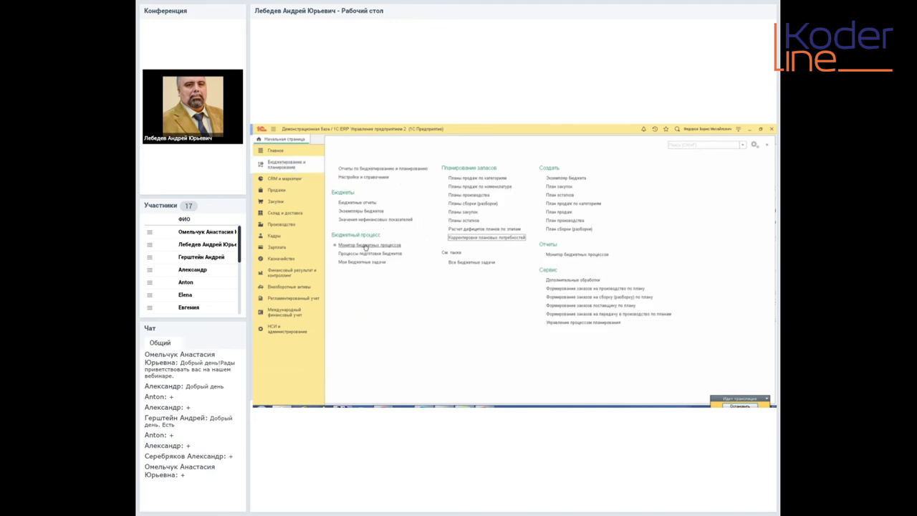
pyautogui.click(367, 177)
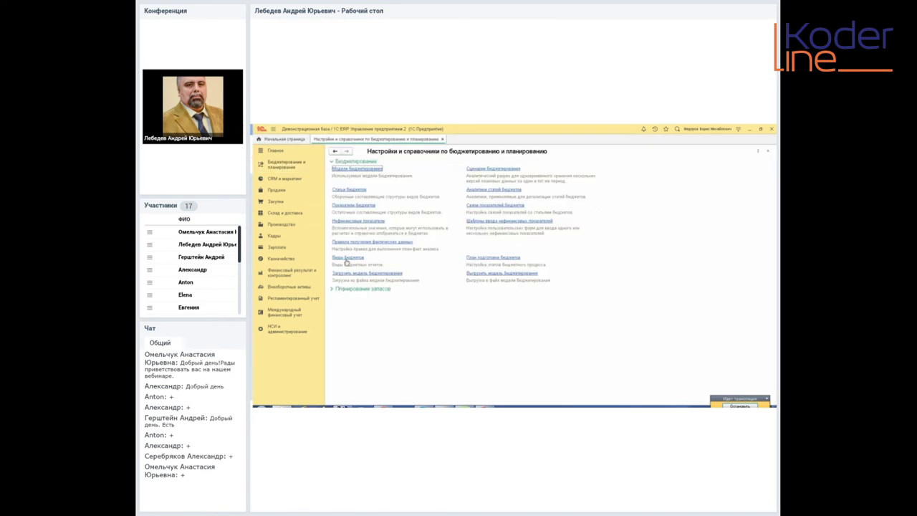
pyautogui.click(332, 289)
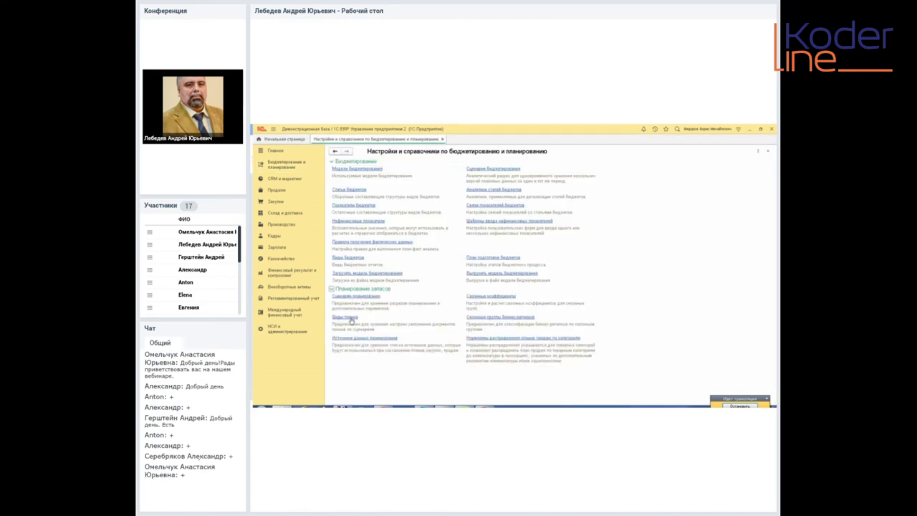
pyautogui.click(351, 317)
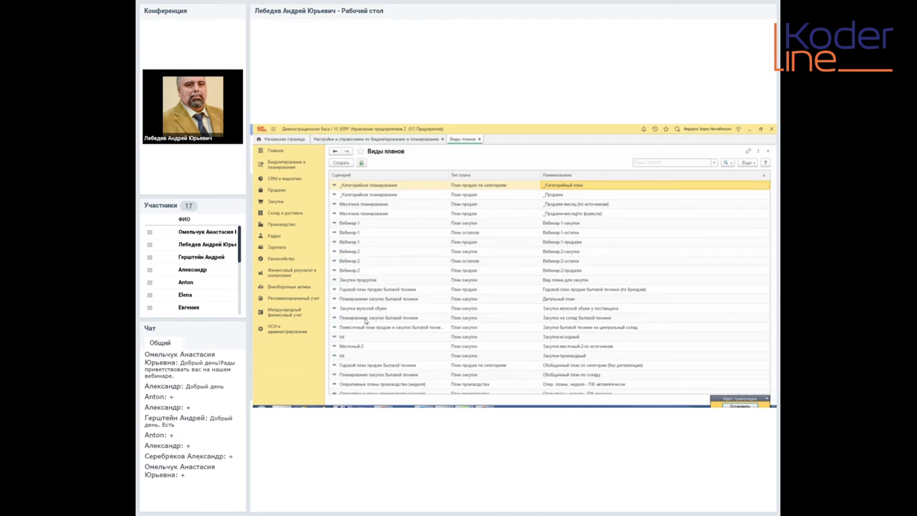
# Step: Review the filling, detailing and main settings of the plan type "Вебинар-2-продажи" and close its card
pyautogui.click(354, 271)
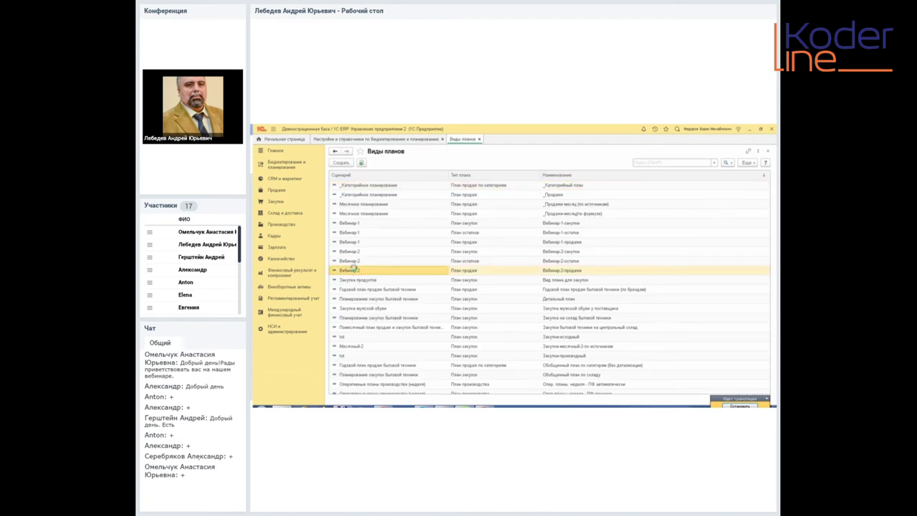
pyautogui.doubleClick(355, 270)
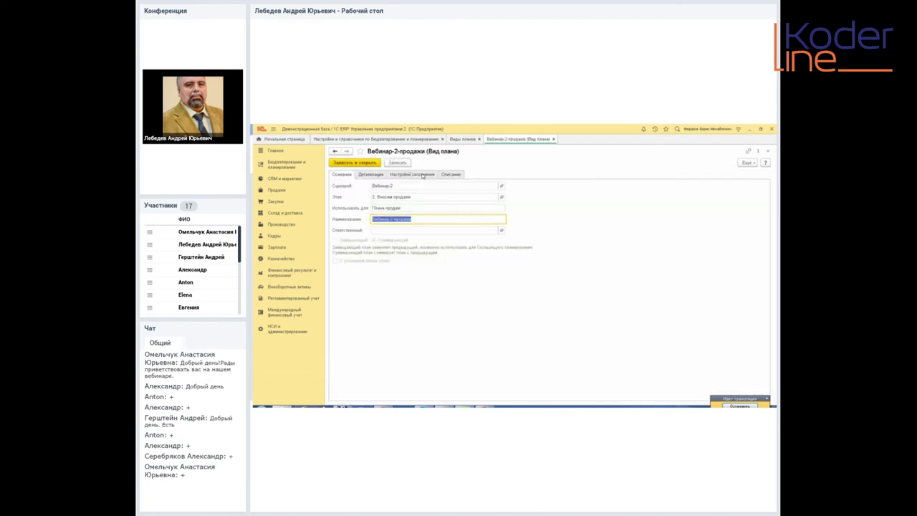
pyautogui.click(423, 175)
pyautogui.click(373, 175)
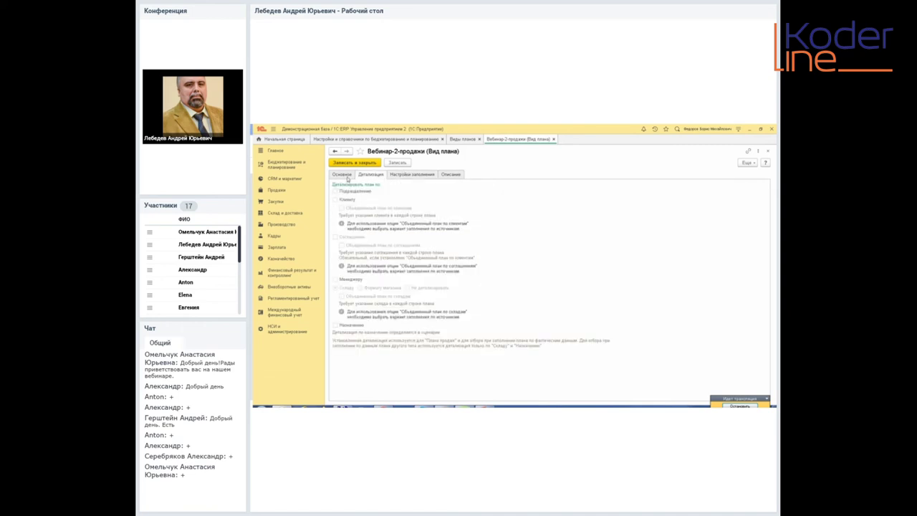
pyautogui.click(342, 176)
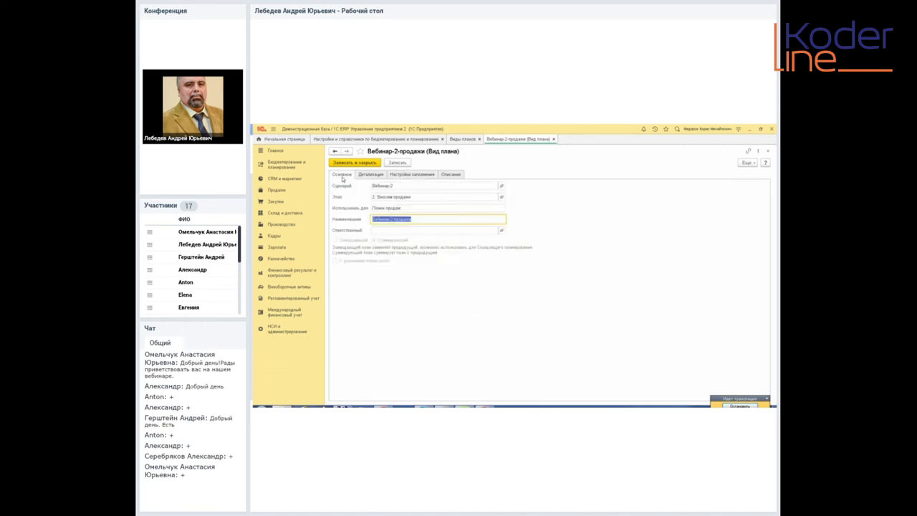
pyautogui.click(767, 151)
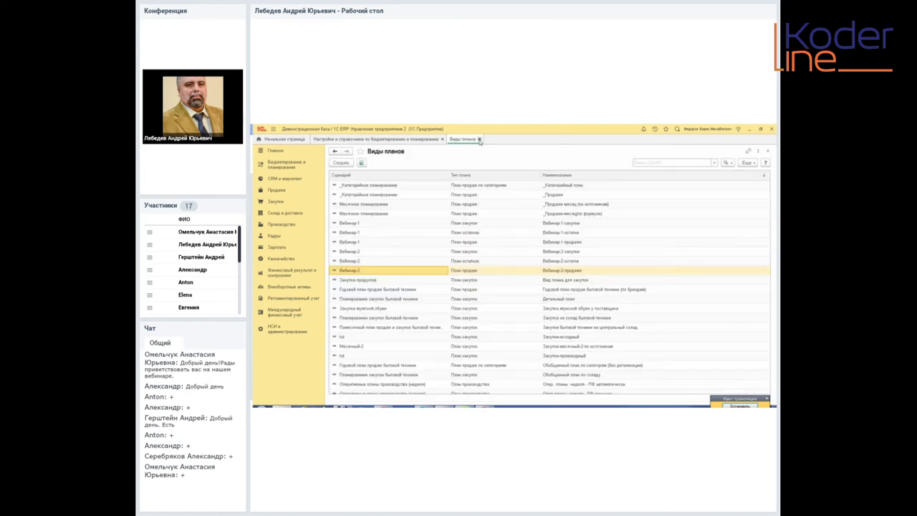
# Step: Close the plan types list and check the additional settings of the goods planning scenario "Вебинар-1"
pyautogui.click(479, 139)
pyautogui.click(357, 297)
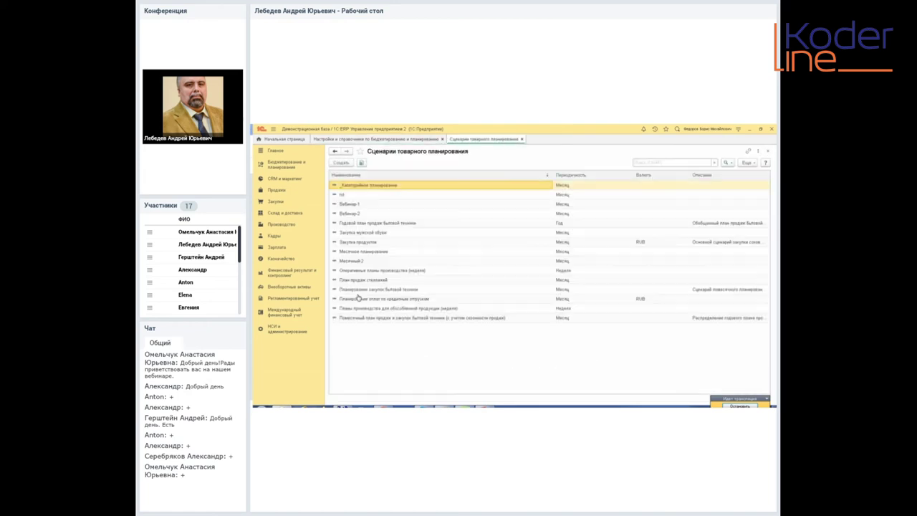
pyautogui.click(354, 206)
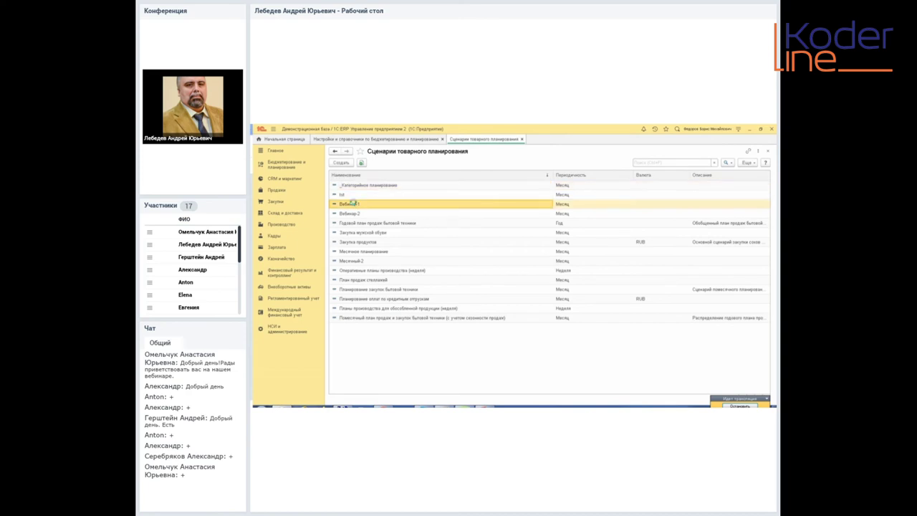
pyautogui.doubleClick(354, 206)
pyautogui.click(432, 175)
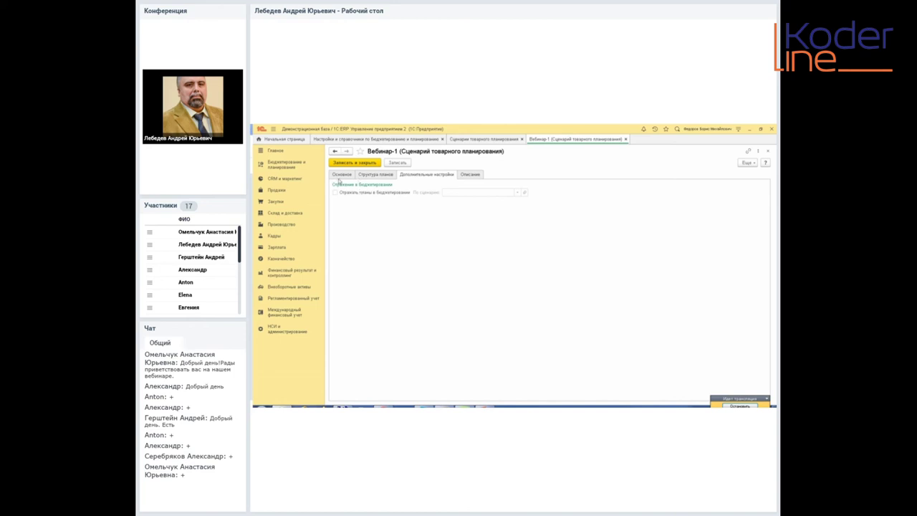
# Step: Open the "Источники данных планирования" list and start a new planning data source
pyautogui.click(287, 164)
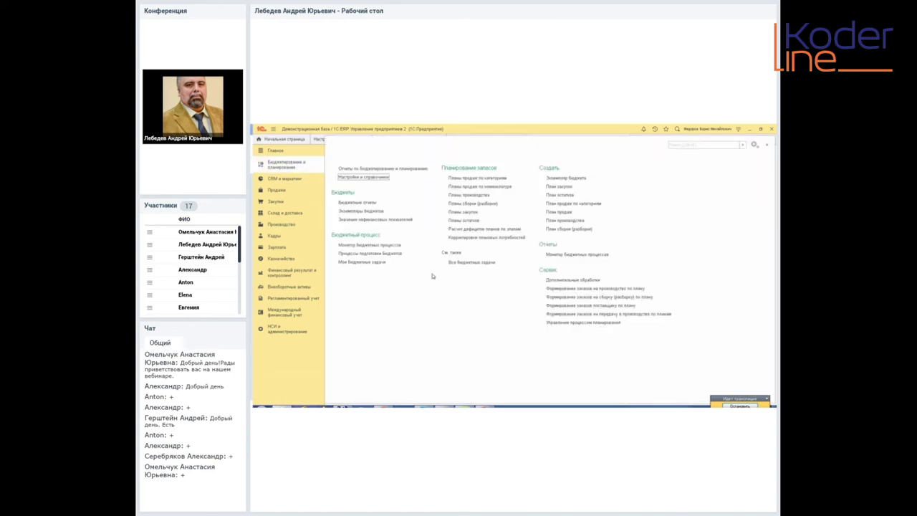
pyautogui.click(377, 178)
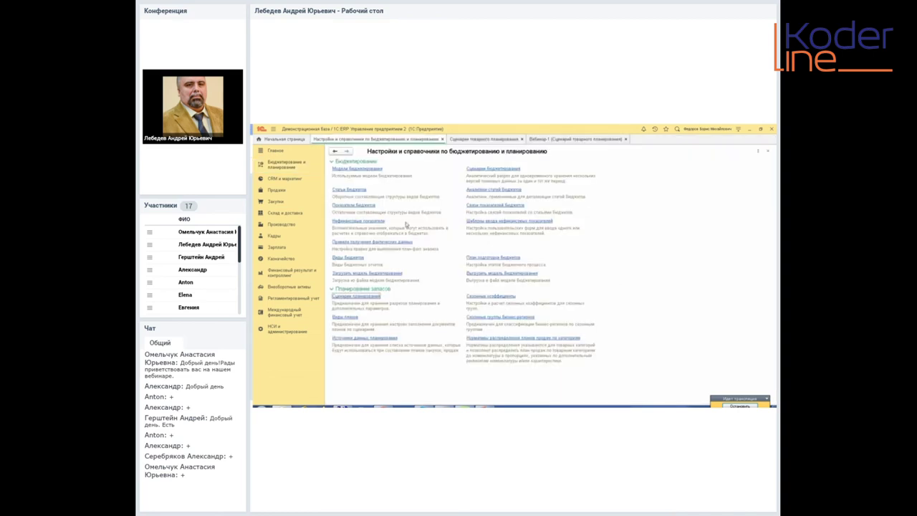
pyautogui.click(378, 340)
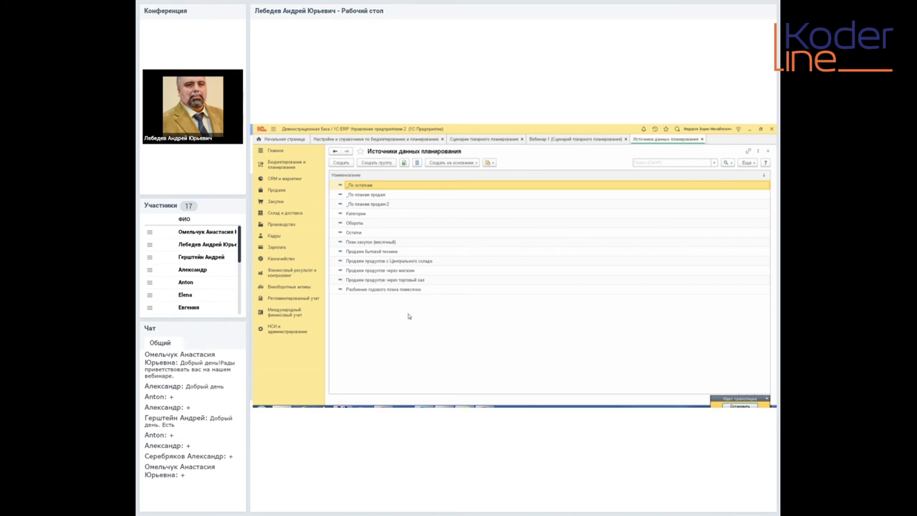
pyautogui.click(347, 164)
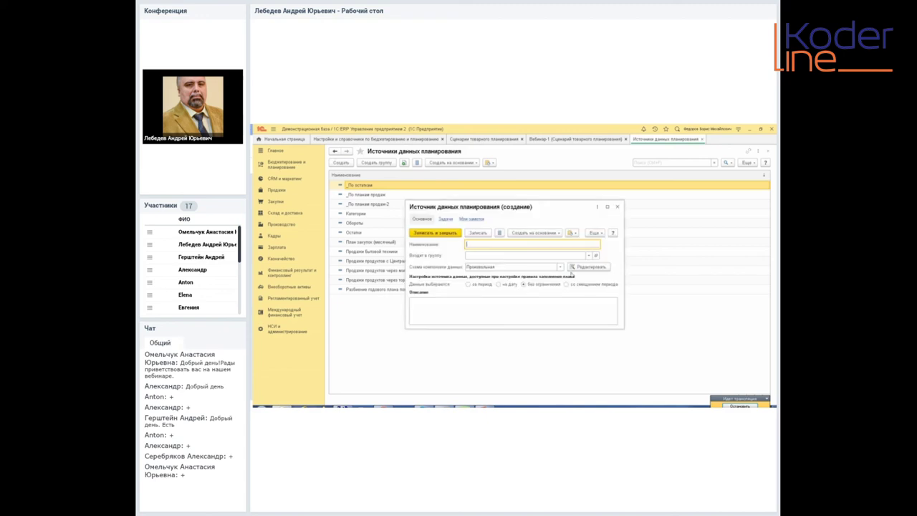
# Step: Examine the data composition schemes available for the new planning data source
pyautogui.click(562, 266)
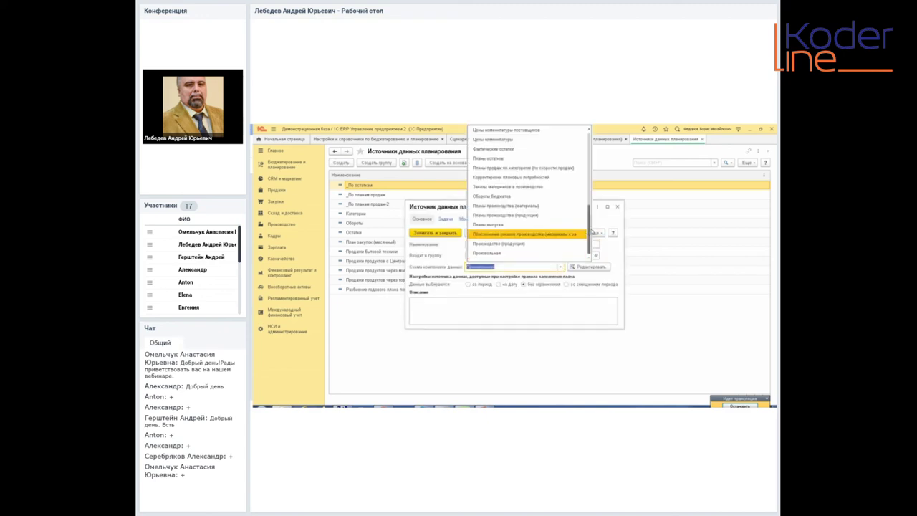
pyautogui.moveTo(592, 232); pyautogui.dragTo(594, 152)
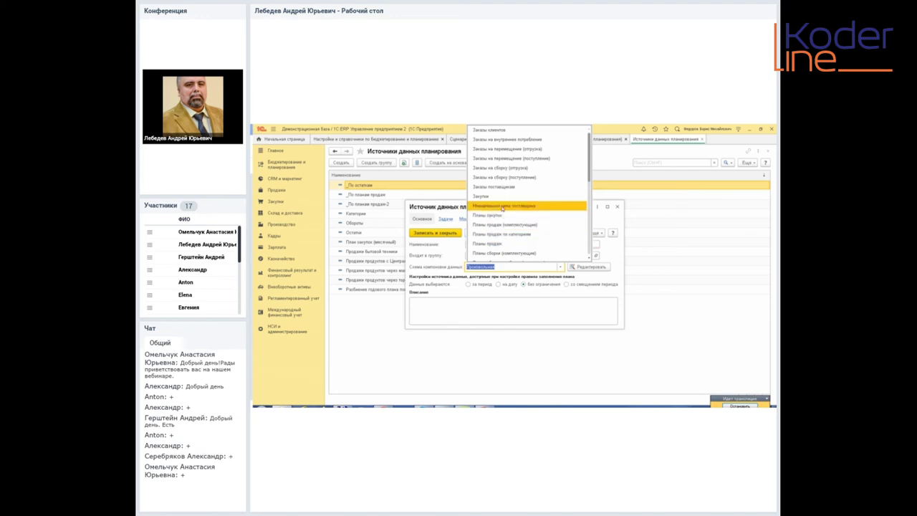
pyautogui.scroll(-4, 500, 198)
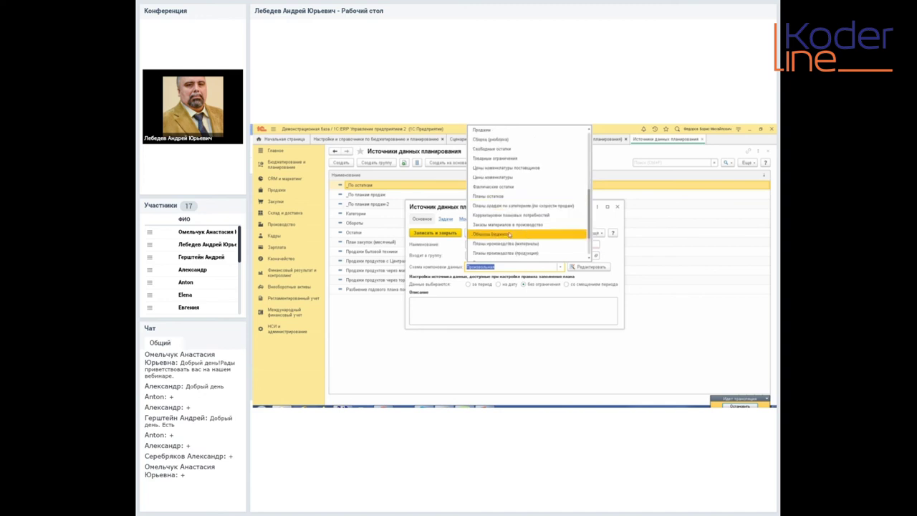
pyautogui.scroll(2, 512, 233)
pyautogui.scroll(-1, 520, 226)
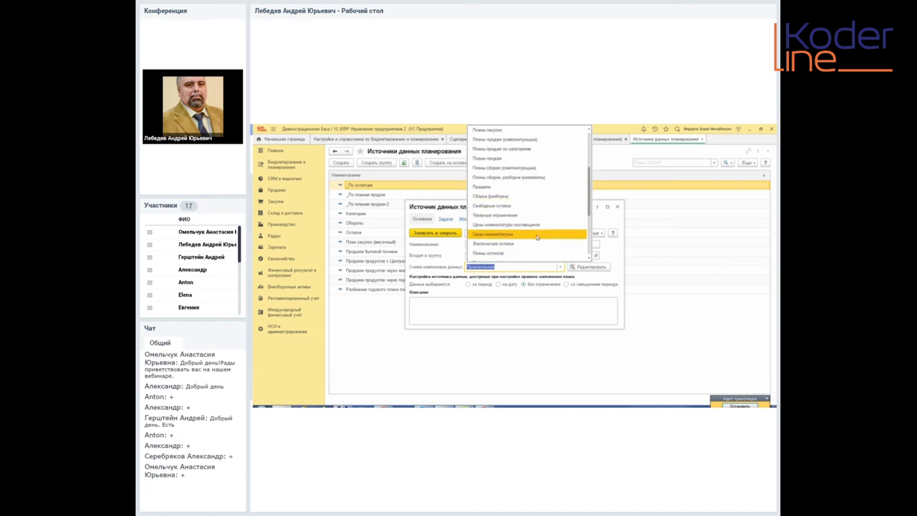
pyautogui.scroll(-4, 524, 250)
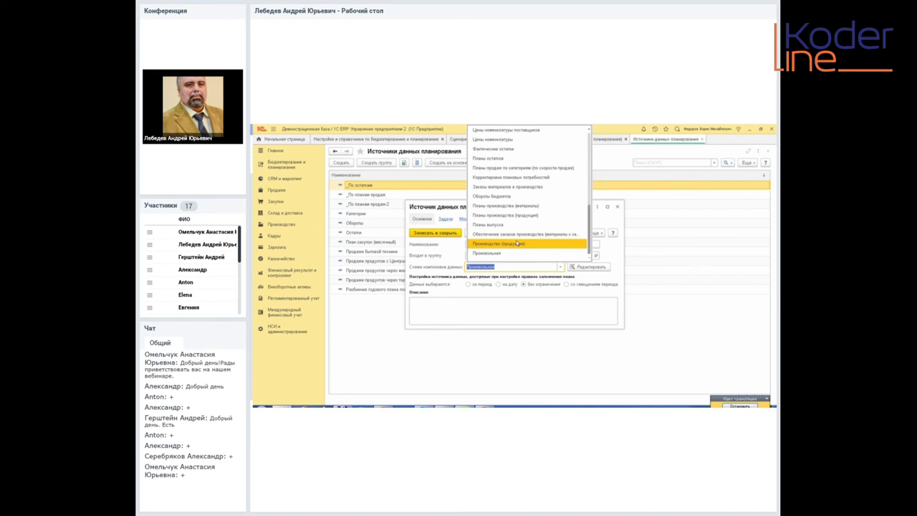
pyautogui.scroll(6, 517, 244)
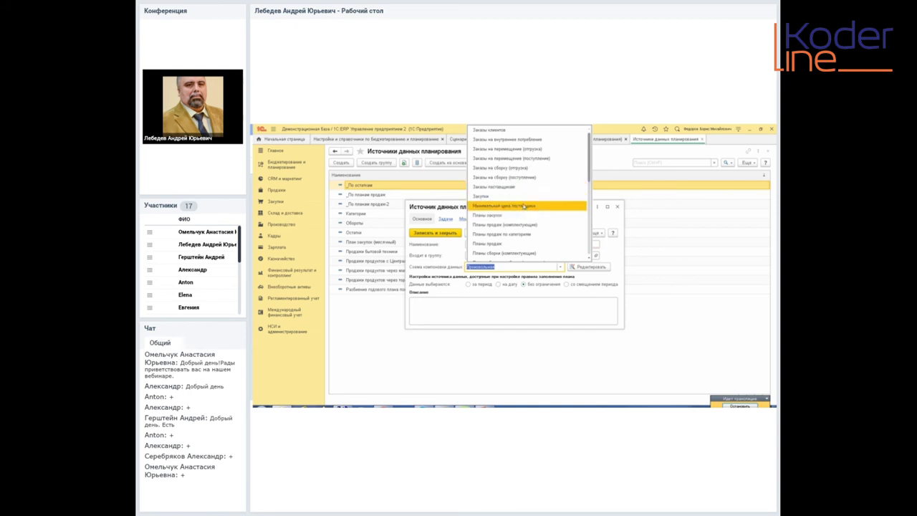
pyautogui.scroll(-3, 524, 206)
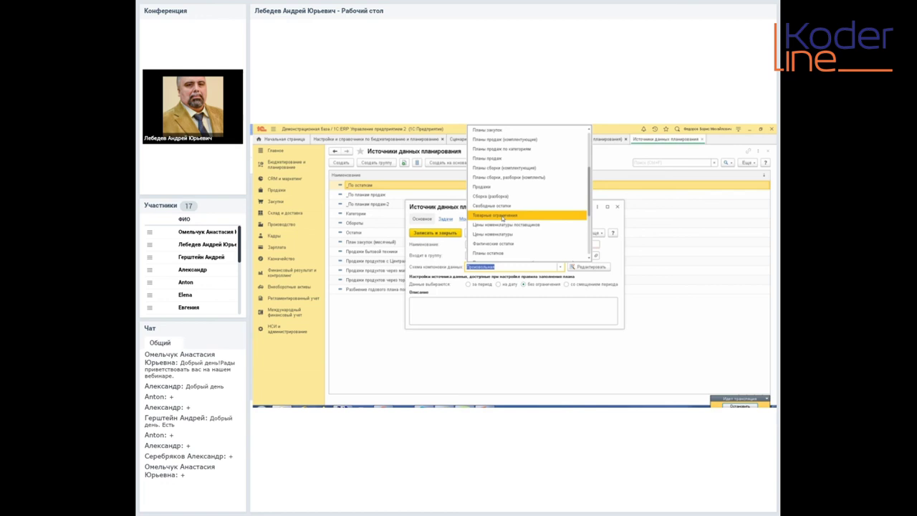
# Step: Set the new source's composition scheme to "Товарные ограничения" and inspect its filters and parameters
pyautogui.click(503, 218)
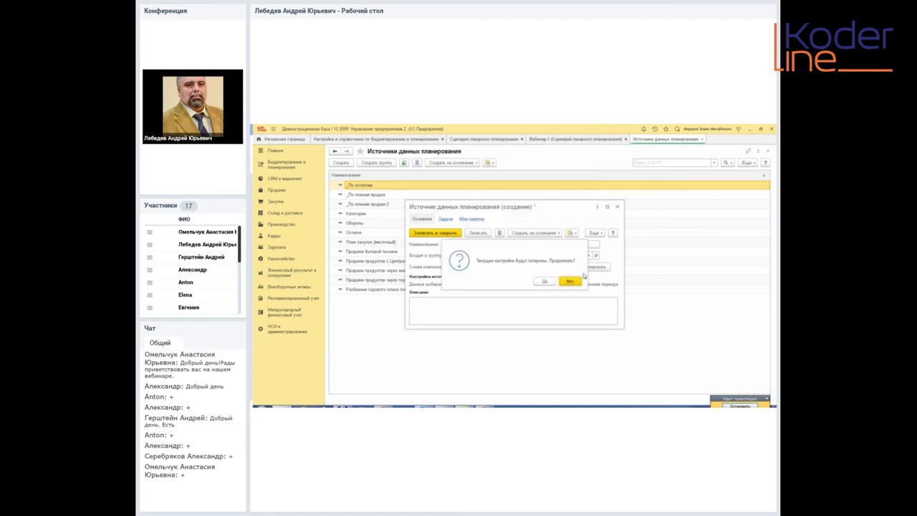
pyautogui.click(547, 283)
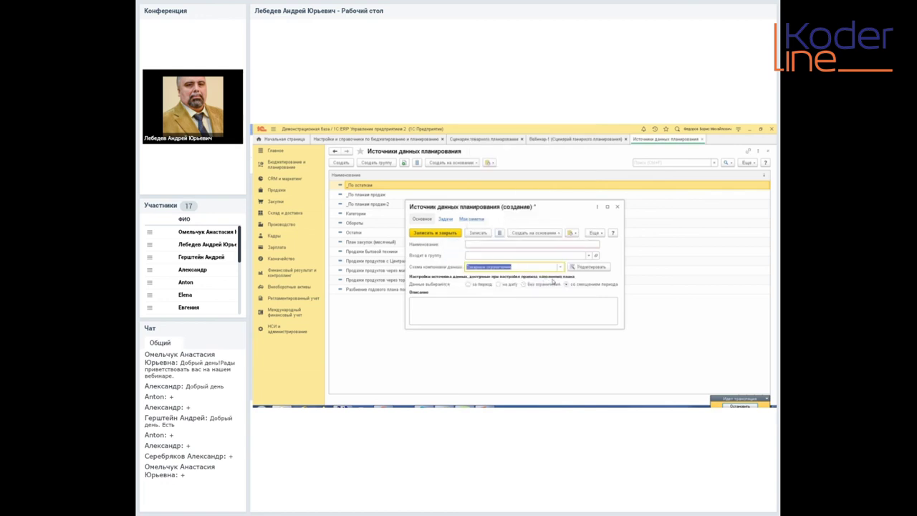
pyautogui.click(588, 268)
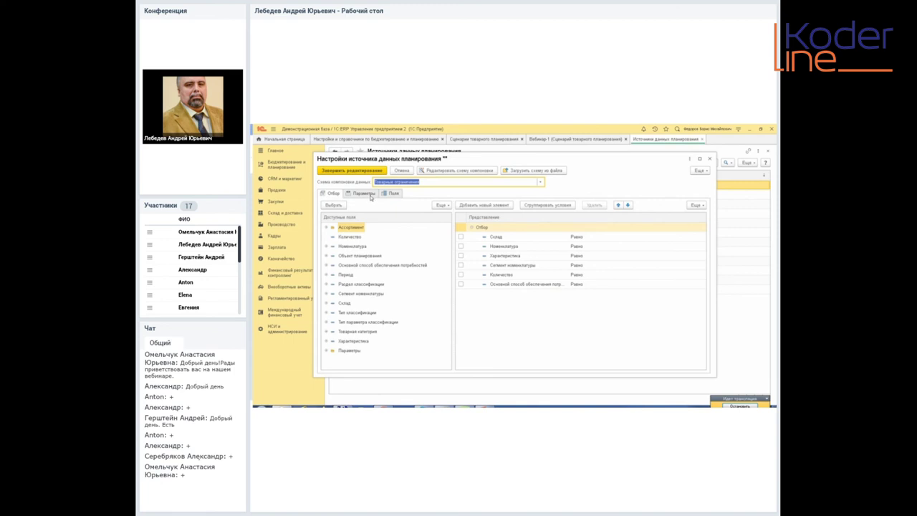
pyautogui.click(371, 196)
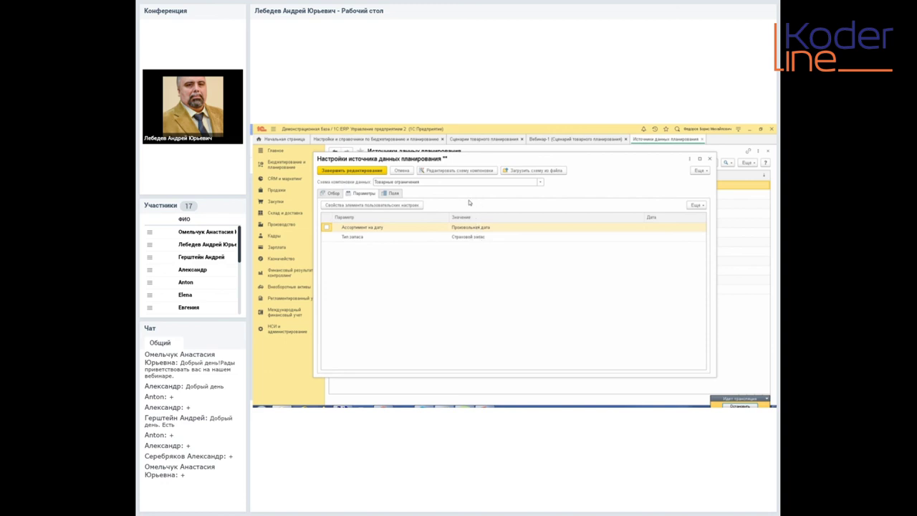
pyautogui.click(709, 158)
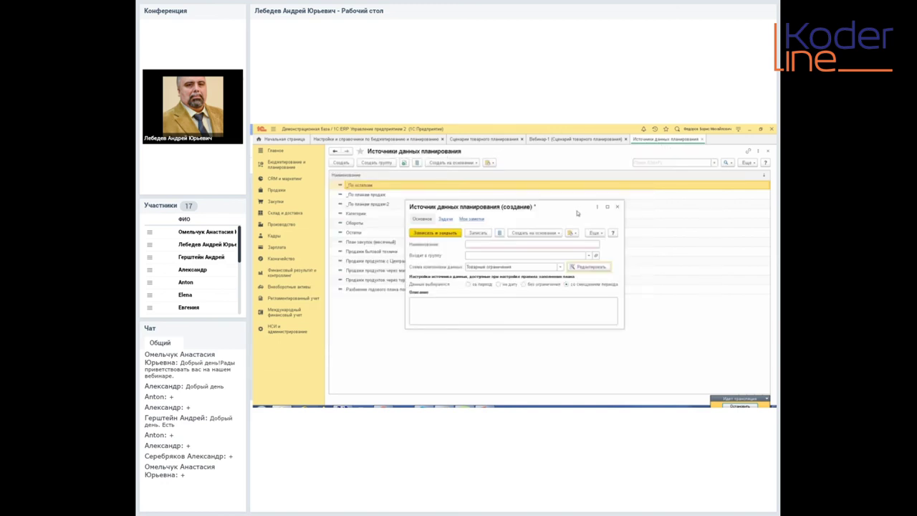
# Step: Switch the scheme to "Обороты бюджетов", inspect its filters and parameters, and discard the new data source
pyautogui.click(559, 266)
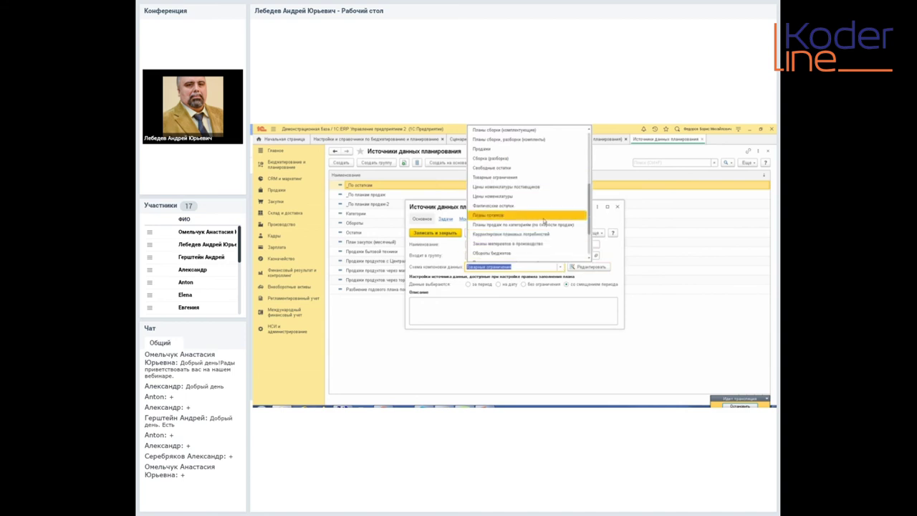
pyautogui.scroll(-1, 543, 221)
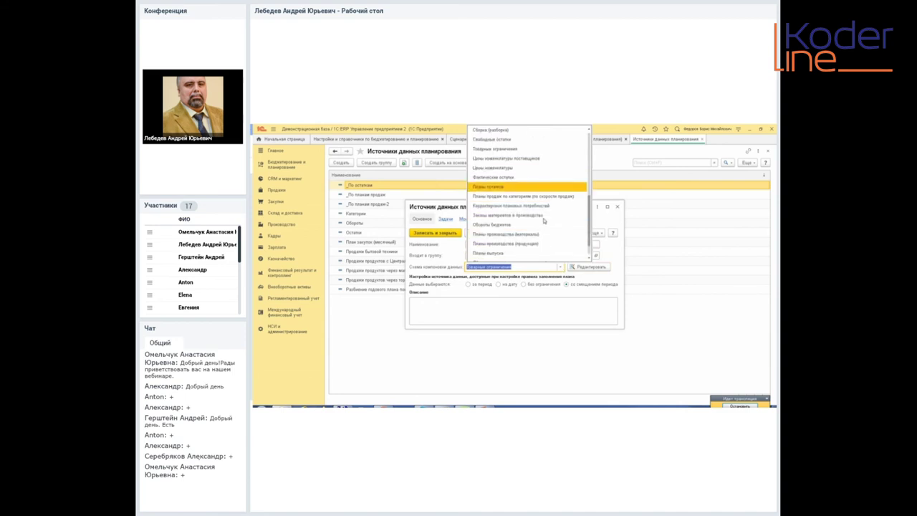
pyautogui.click(505, 226)
pyautogui.click(544, 284)
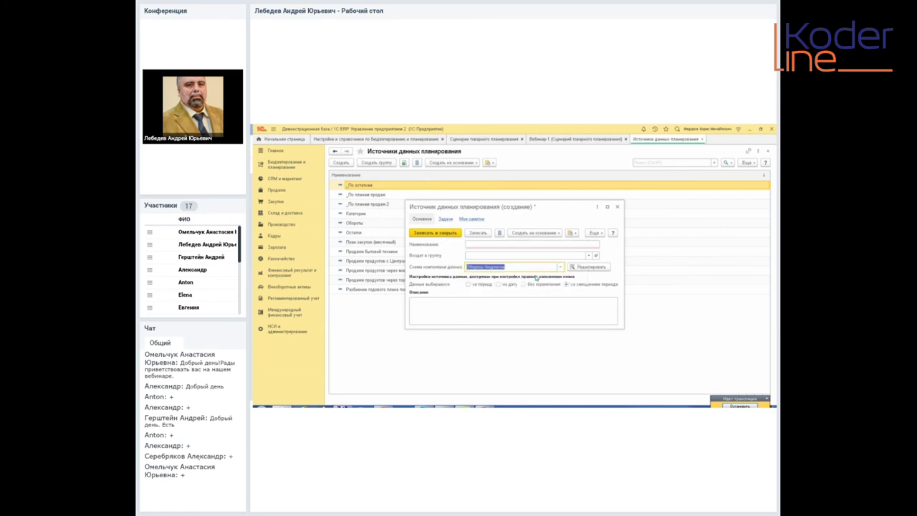
pyautogui.click(591, 267)
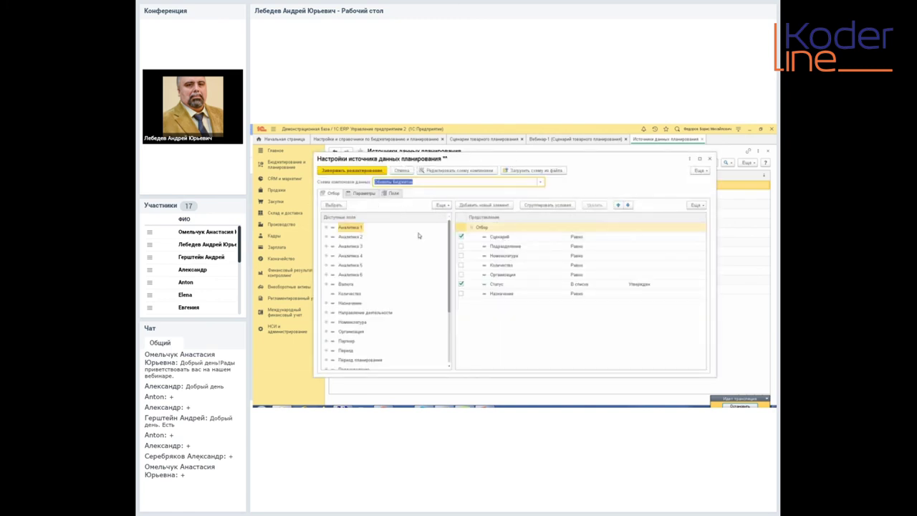
pyautogui.click(360, 194)
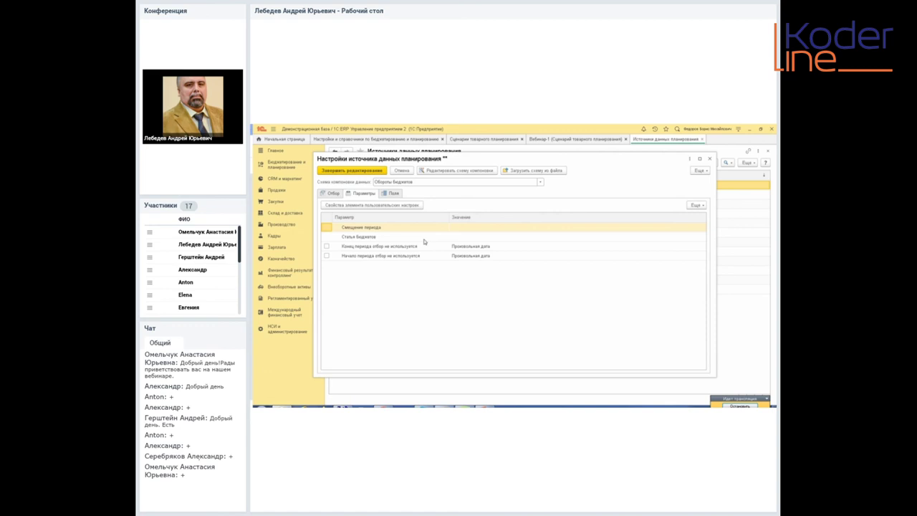
pyautogui.click(709, 159)
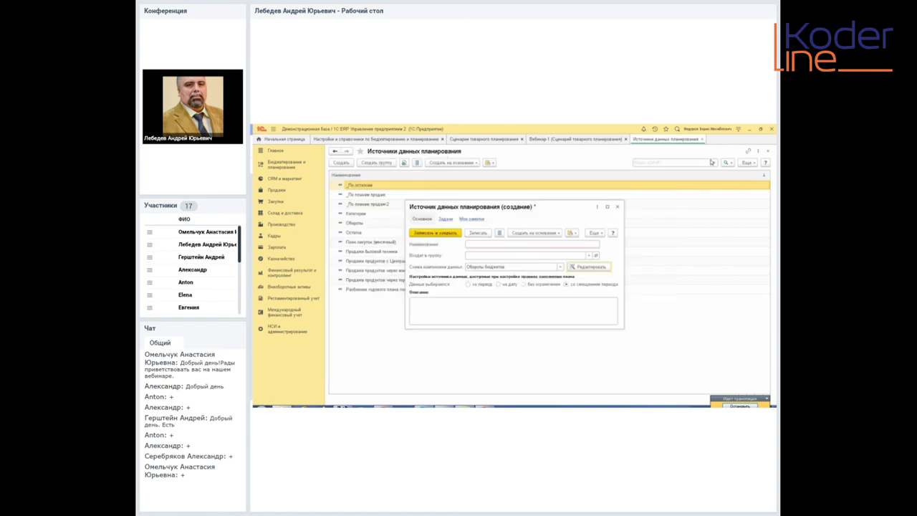
pyautogui.click(617, 206)
pyautogui.click(536, 280)
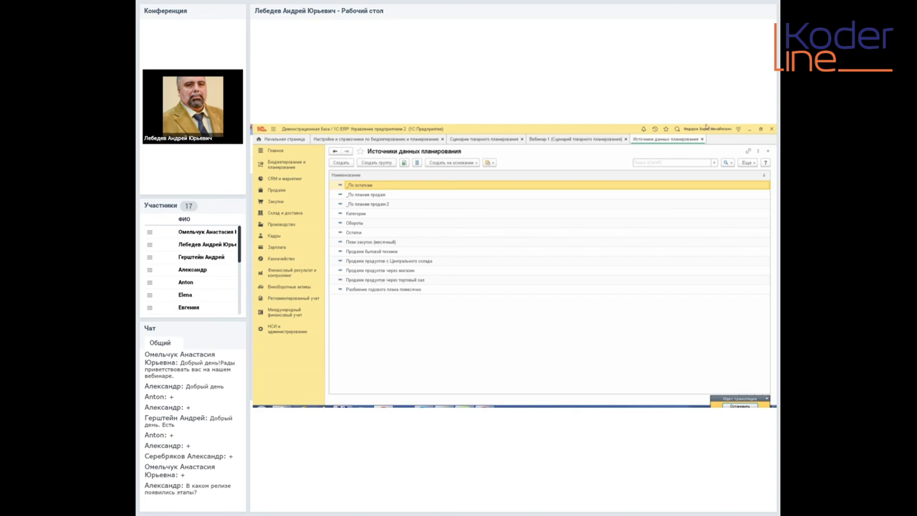
# Step: Check the platform and configuration release in the program information, then close it
pyautogui.click(738, 129)
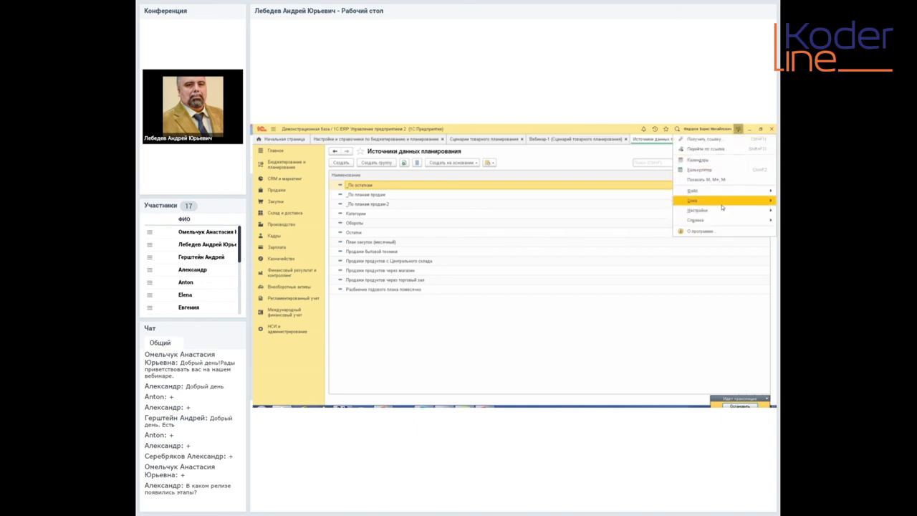
pyautogui.moveTo(723, 195)
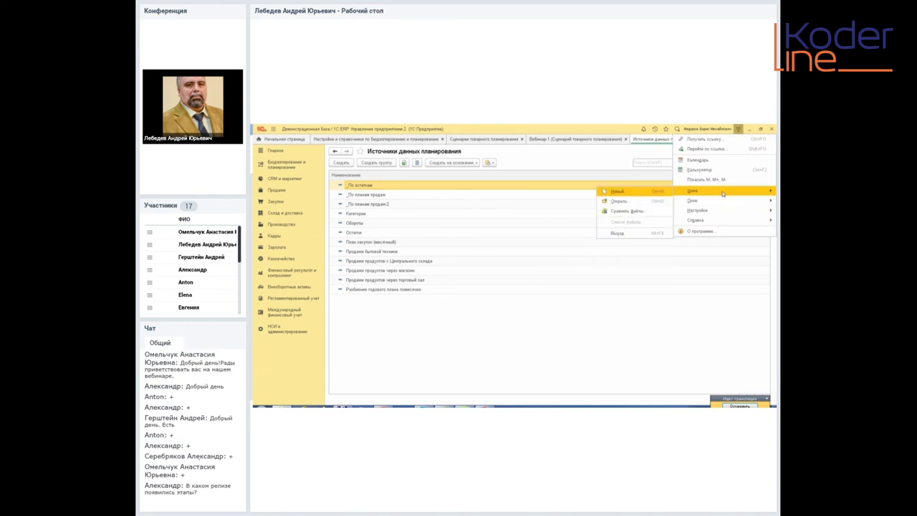
pyautogui.click(708, 232)
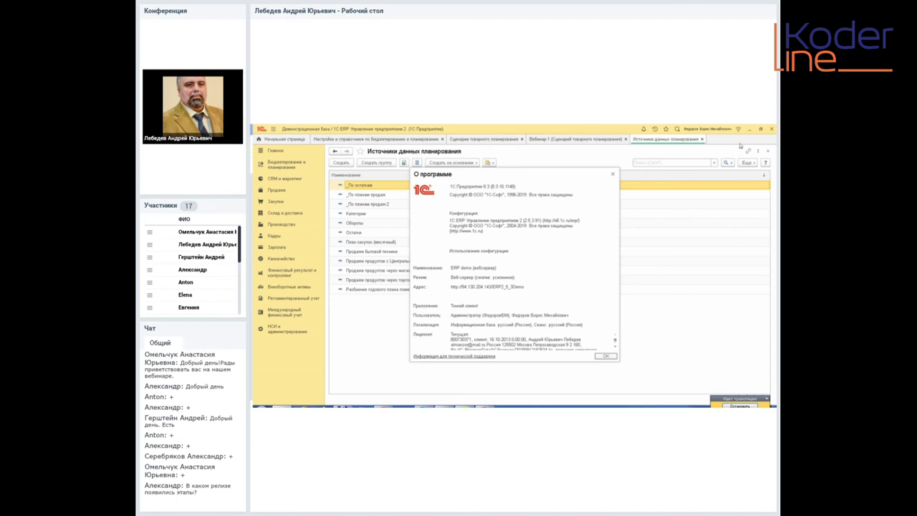
pyautogui.click(612, 176)
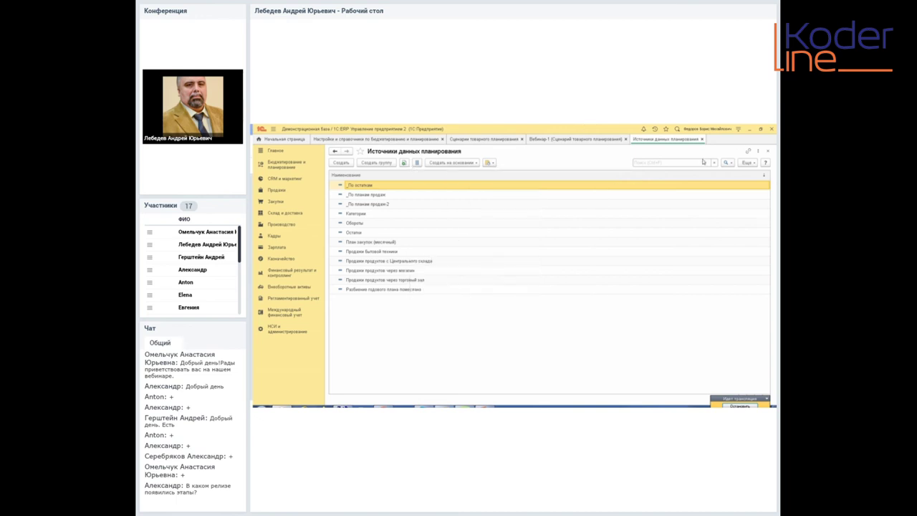